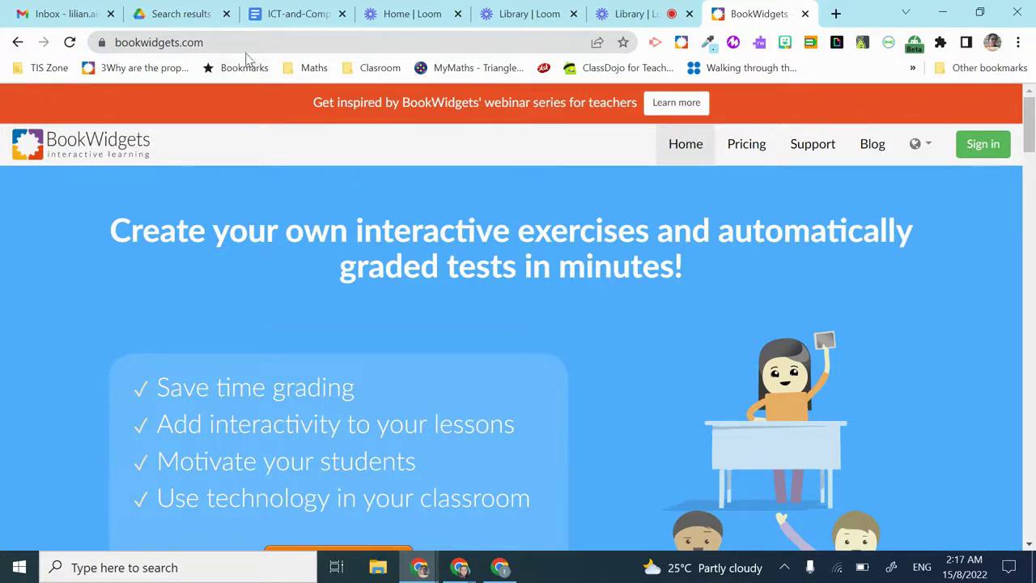
Sign in to BookWidgets with the teacher's Google account.
{"action": "left_click", "coordinate": [994, 153]}
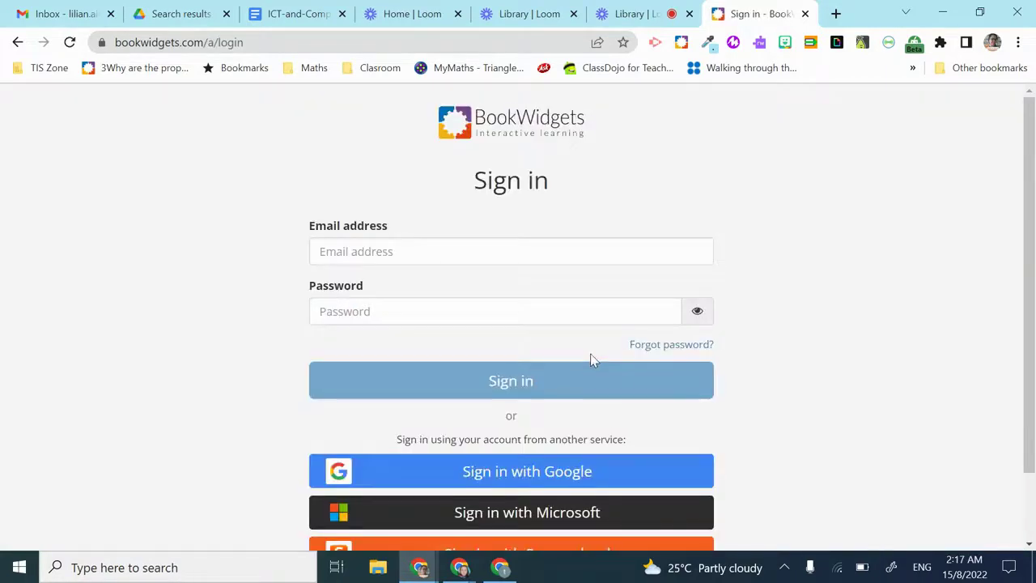
{"action": "scroll", "coordinate": [591, 354], "scroll_direction": "down", "scroll_amount": 1}
{"action": "scroll", "coordinate": [726, 394], "scroll_direction": "up", "scroll_amount": 1}
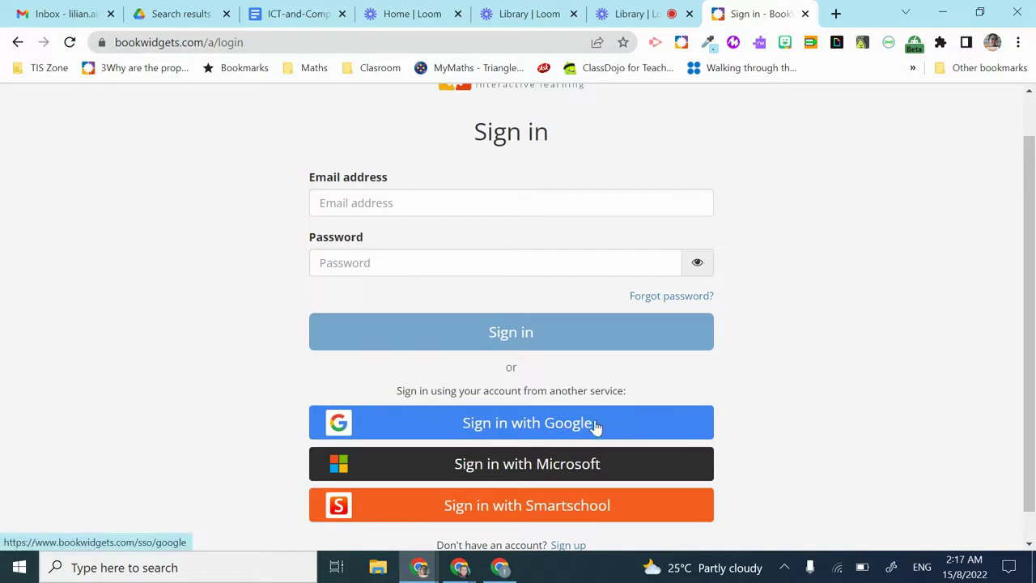
{"action": "left_click", "coordinate": [566, 425]}
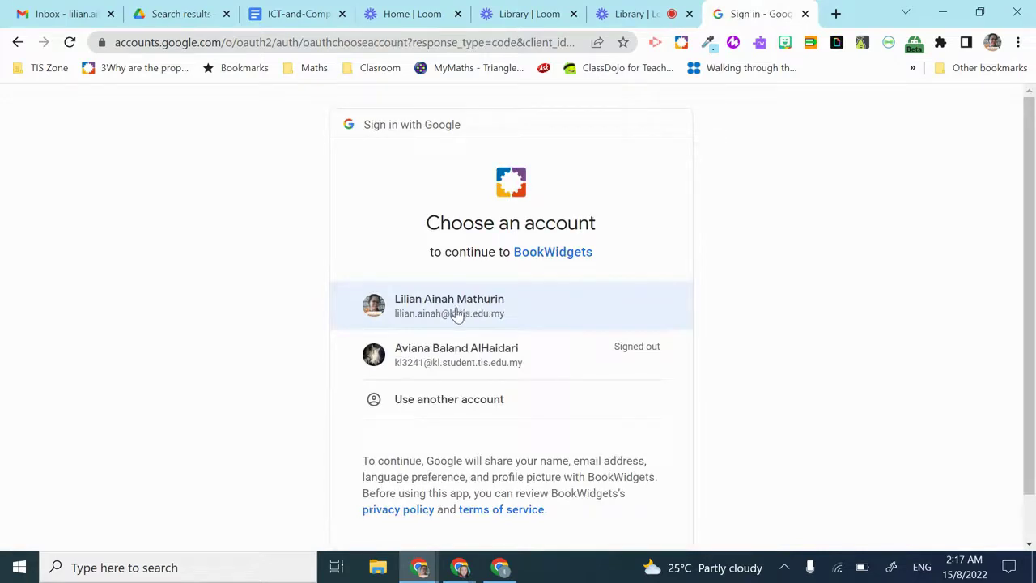
{"action": "left_click", "coordinate": [455, 315]}
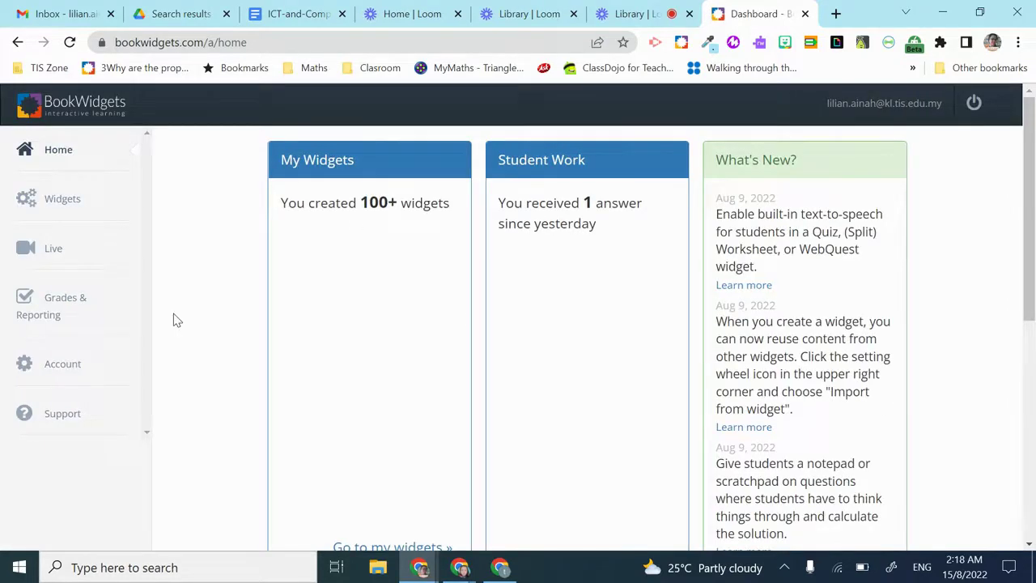
Create a new widget of the Worksheet type in My Widgets.
{"action": "left_click", "coordinate": [62, 202]}
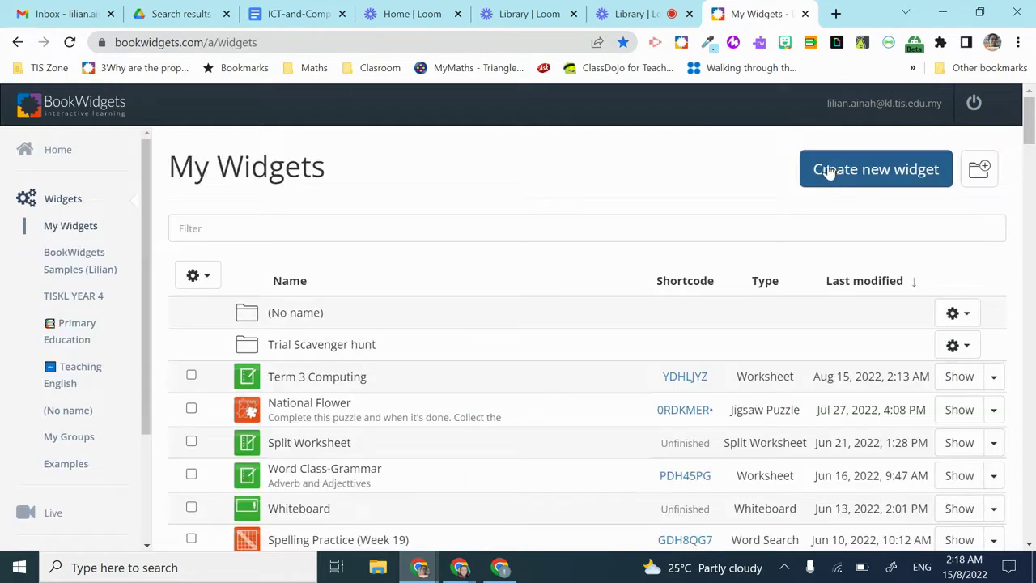
{"action": "left_click", "coordinate": [839, 174]}
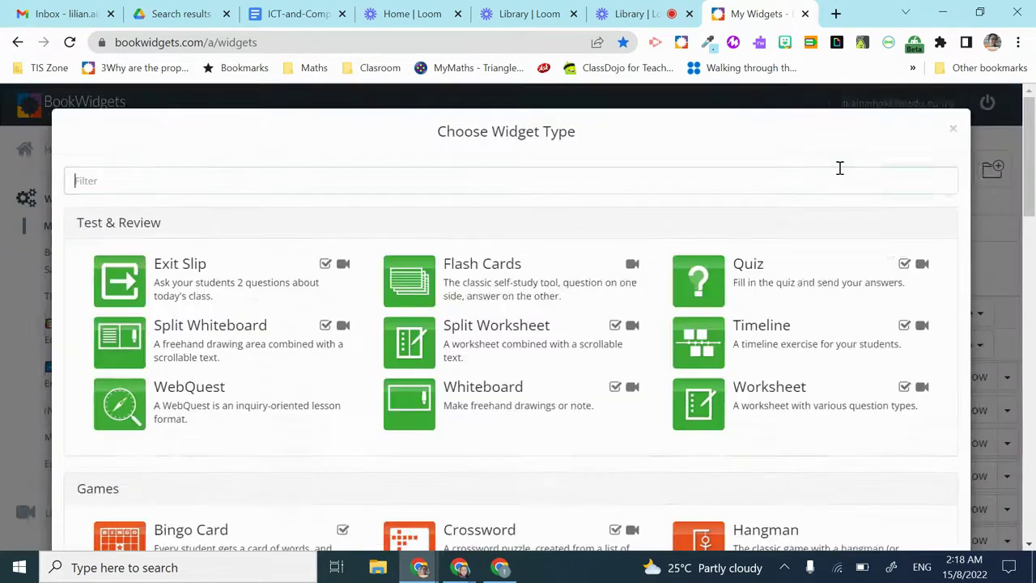
{"action": "scroll", "coordinate": [799, 310], "scroll_direction": "down", "scroll_amount": 1}
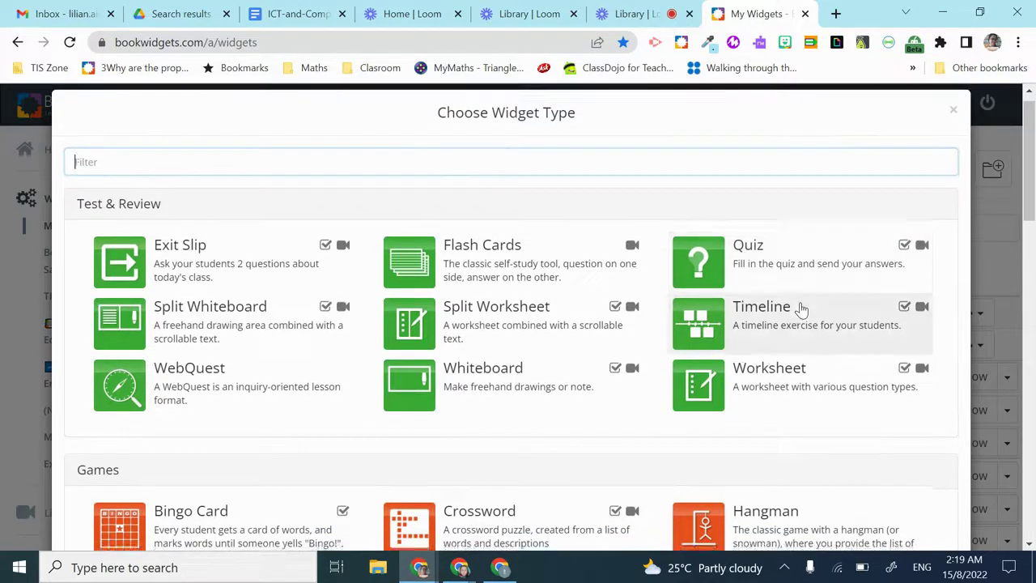
{"action": "scroll", "coordinate": [771, 370], "scroll_direction": "down", "scroll_amount": 1}
{"action": "scroll", "coordinate": [771, 370], "scroll_direction": "up", "scroll_amount": 1}
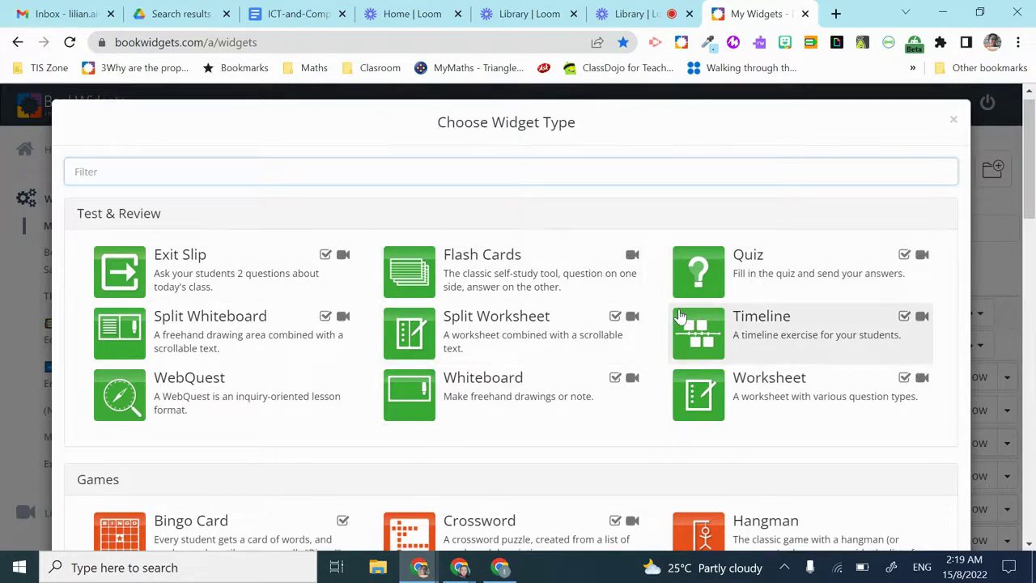
{"action": "scroll", "coordinate": [764, 387], "scroll_direction": "down", "scroll_amount": 1}
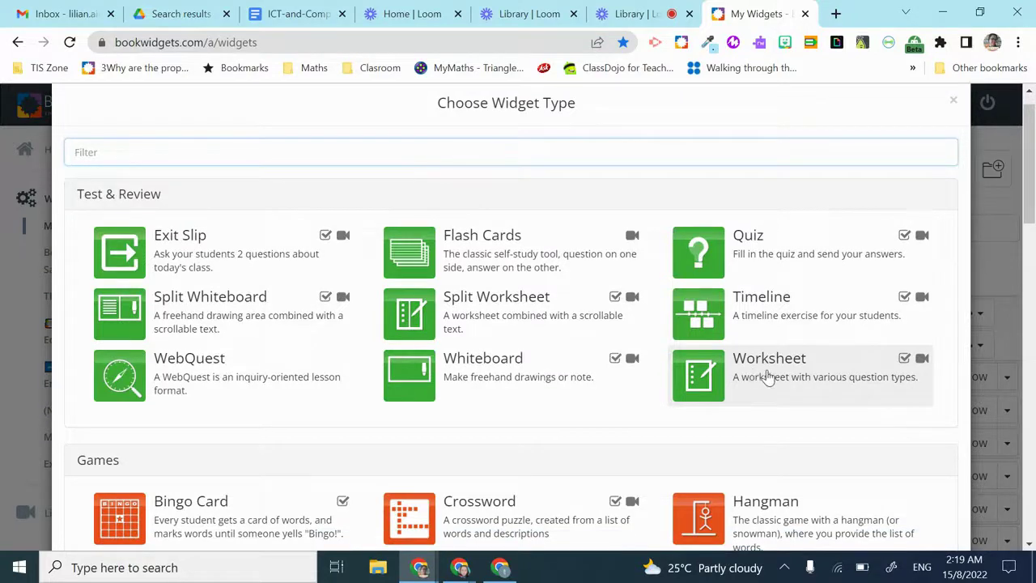
{"action": "left_click", "coordinate": [767, 378]}
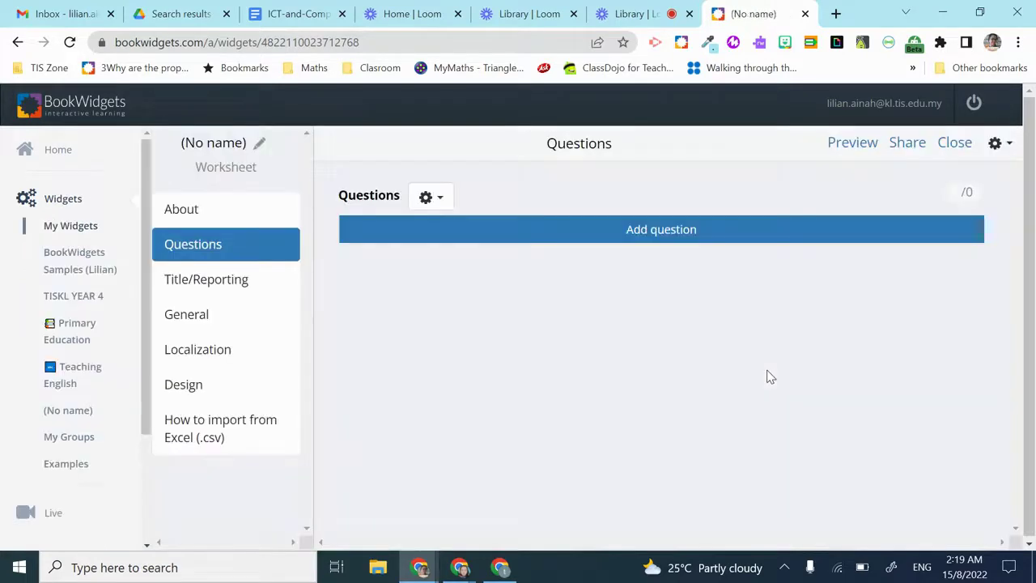
Add a Rubric question to the new worksheet.
{"action": "left_click", "coordinate": [717, 231]}
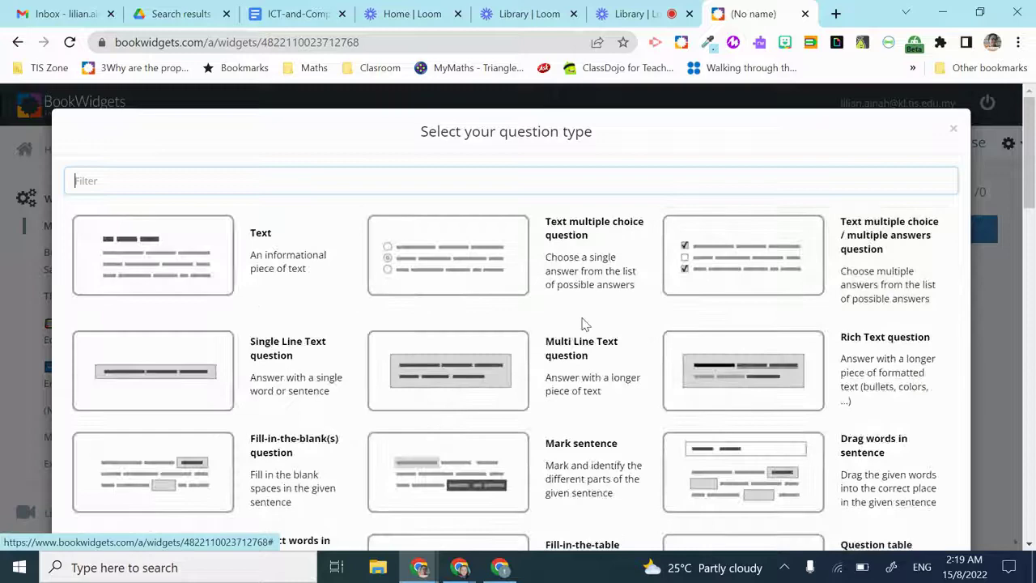
{"action": "scroll", "coordinate": [583, 324], "scroll_direction": "down", "scroll_amount": 2}
{"action": "scroll", "coordinate": [582, 324], "scroll_direction": "down", "scroll_amount": 10}
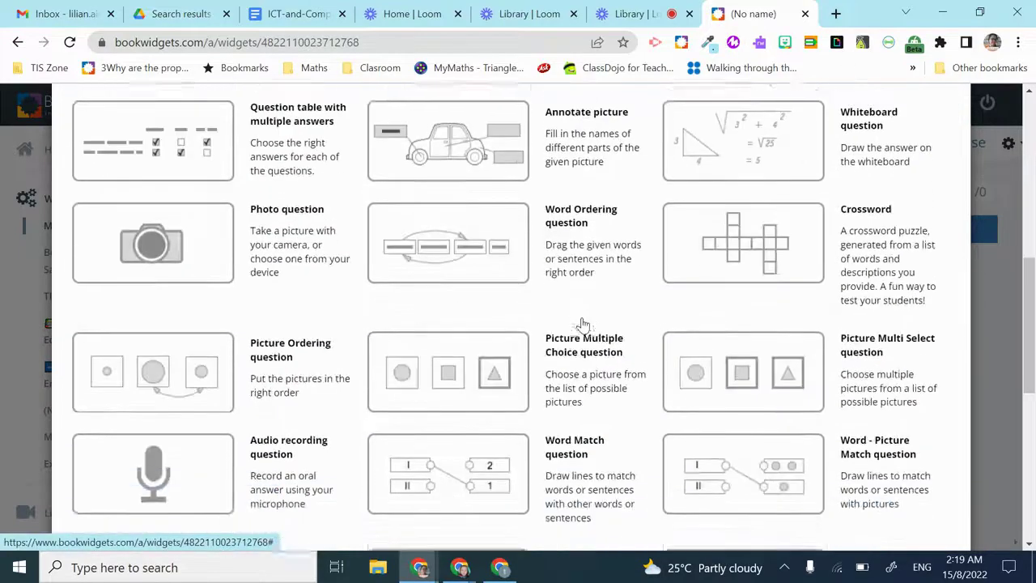
{"action": "scroll", "coordinate": [791, 318], "scroll_direction": "down", "scroll_amount": 1}
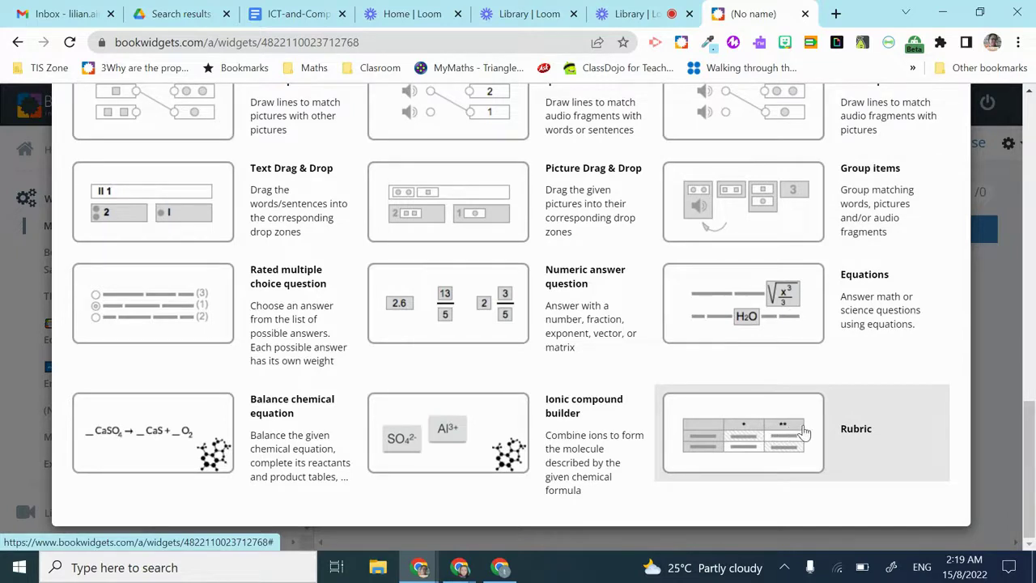
{"action": "left_click", "coordinate": [746, 430]}
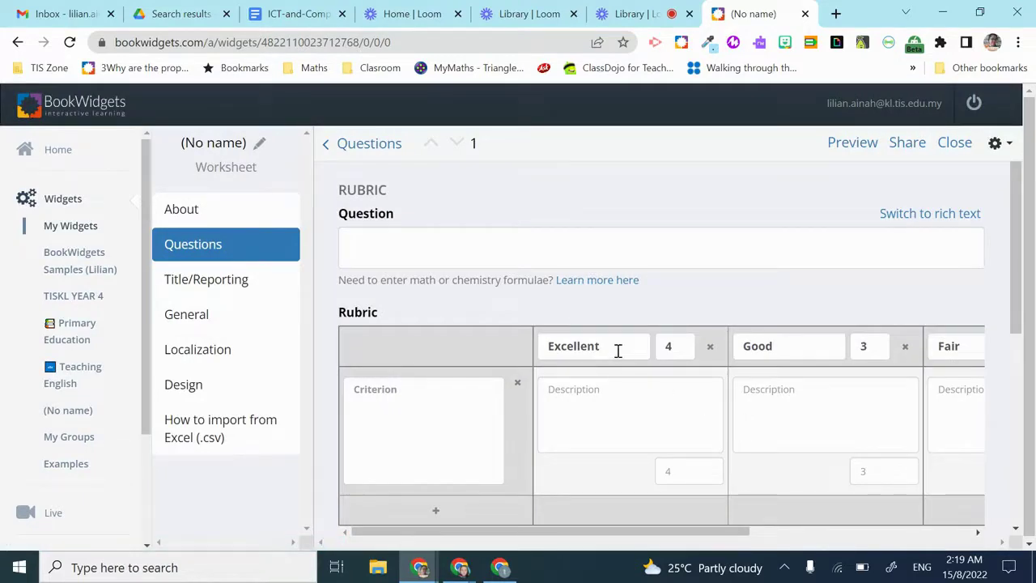
Name the worksheet "Computing Term 3 Rubric".
{"action": "left_click", "coordinate": [417, 254]}
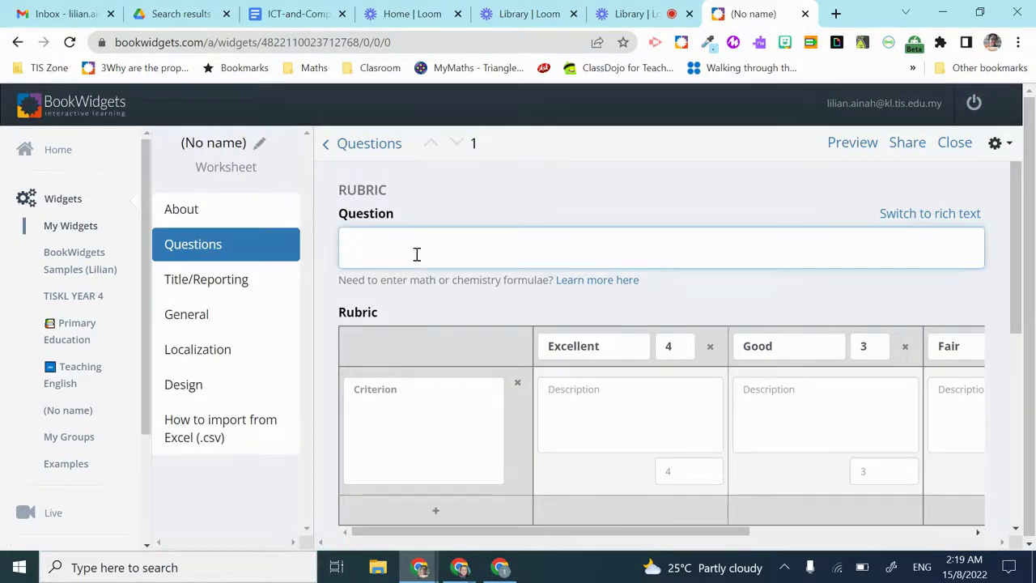
{"action": "left_click", "coordinate": [241, 139]}
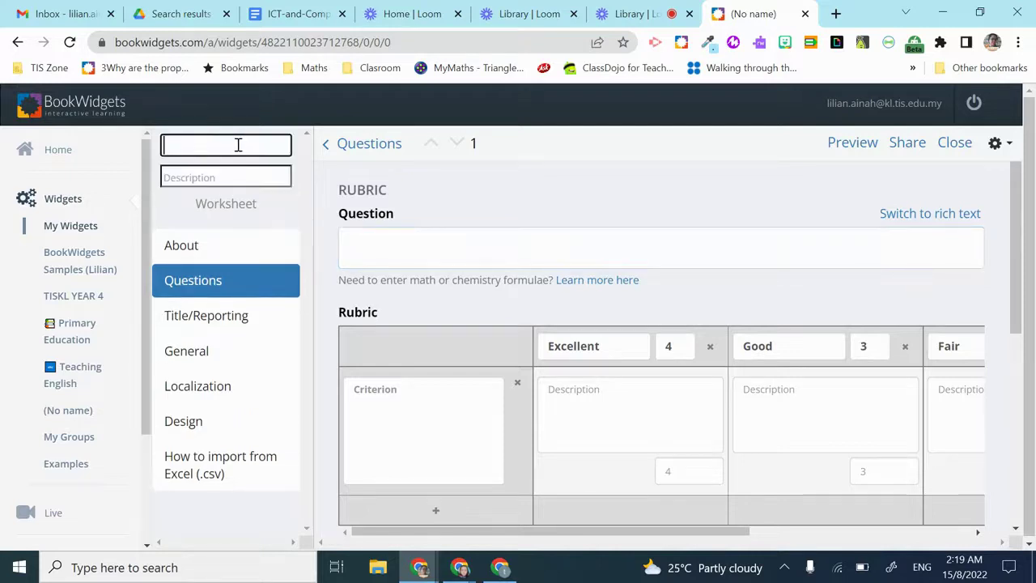
{"action": "type", "text": "Computing"}
{"action": "type", "text": " Term "}
{"action": "type", "text": "3 "}
{"action": "type", "text": "Rubric"}
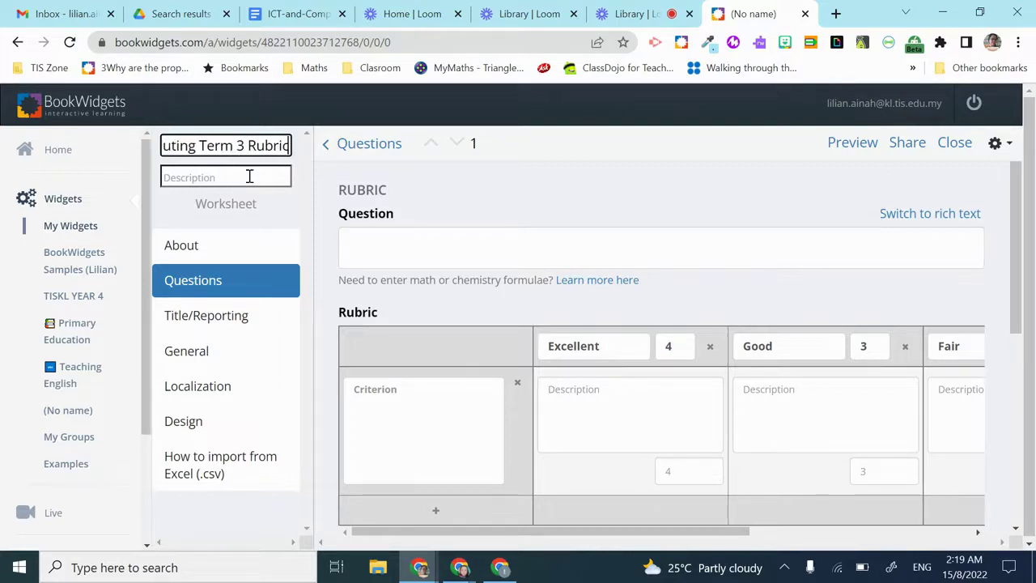
Enter "Read the criteria and then select the box that best represent your learning." as the rubric's question text.
{"action": "left_click", "coordinate": [359, 243]}
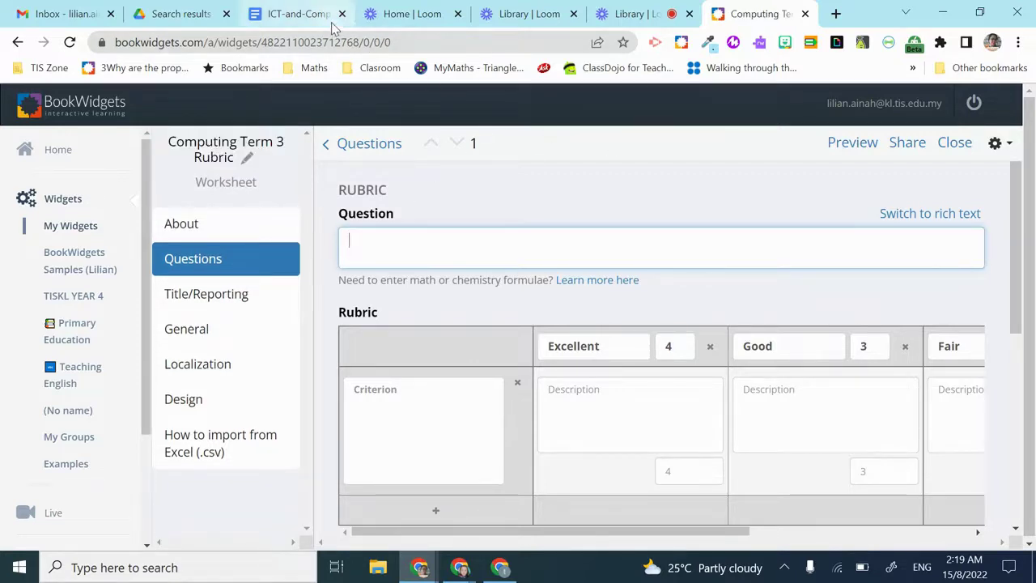
{"action": "type", "text": "Read the"}
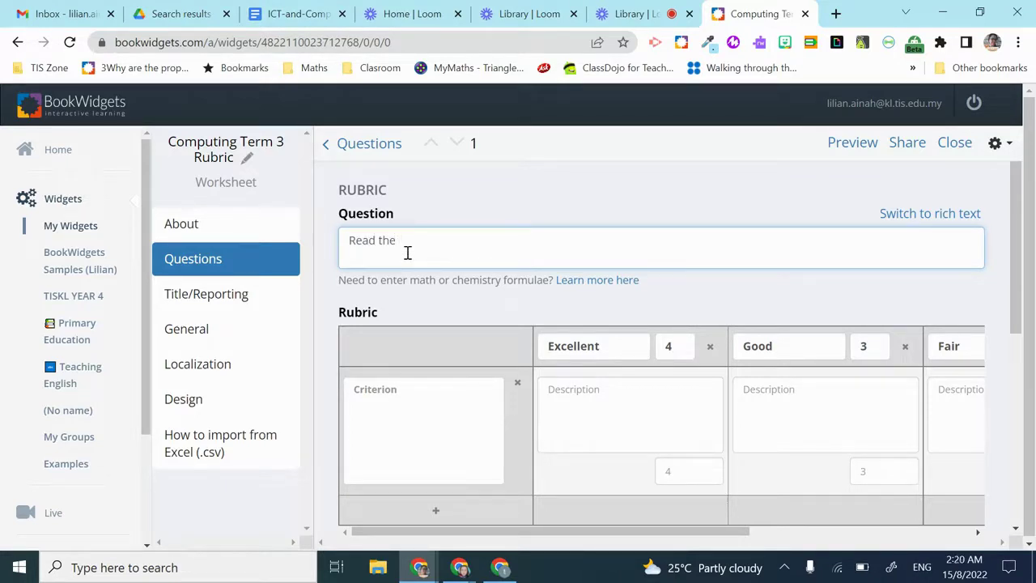
{"action": "type", "text": " driteria"}
{"action": "key", "text": "BackSpace"}
{"action": "key", "text": "BackSpace"}
{"action": "key", "text": "BackSpace"}
{"action": "key", "text": "BackSpace"}
{"action": "key", "text": "BackSpace"}
{"action": "key", "text": "BackSpace"}
{"action": "key", "text": "BackSpace"}
{"action": "key", "text": "BackSpace"}
{"action": "type", "text": "criteria and then select the"}
{"action": "type", "text": "box that best re"}
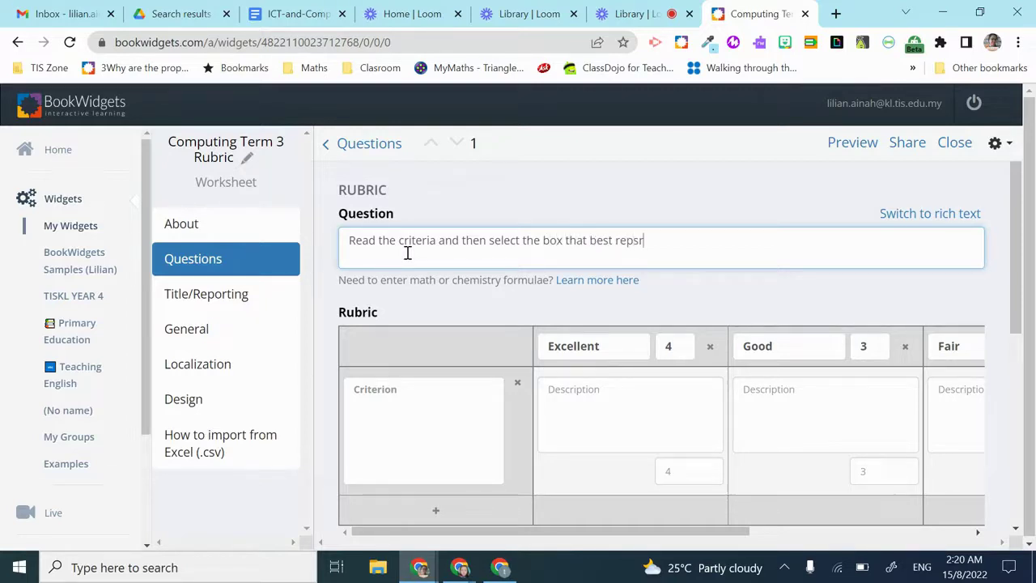
{"action": "type", "text": "ps"}
{"action": "key", "text": "BackSpace"}
{"action": "type", "text": "resent yout"}
{"action": "key", "text": "BackSpace"}
{"action": "type", "text": "r"}
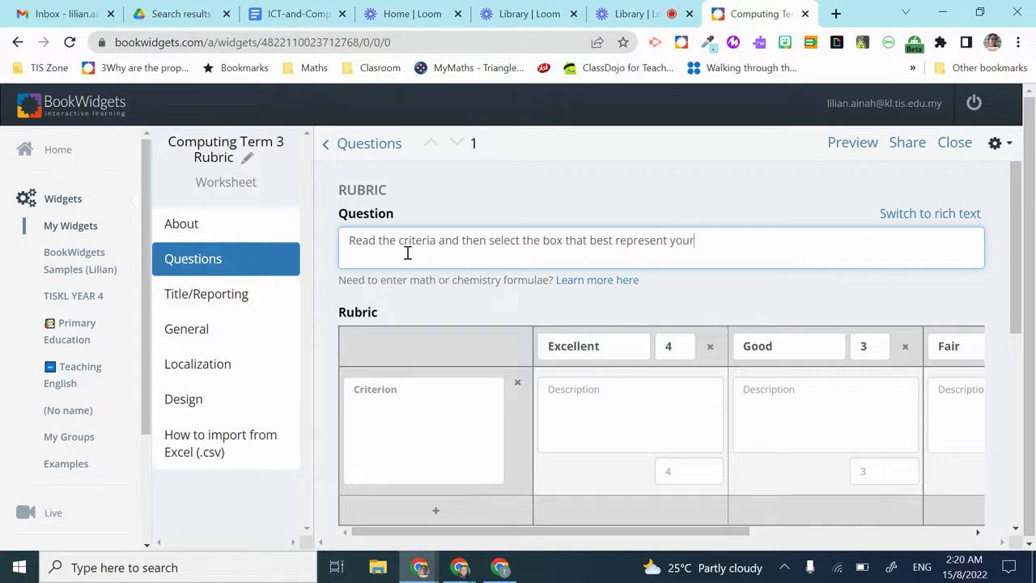
{"action": "type", "text": " lea"}
{"action": "key", "text": "BackSpace"}
{"action": "type", "text": "arning."}
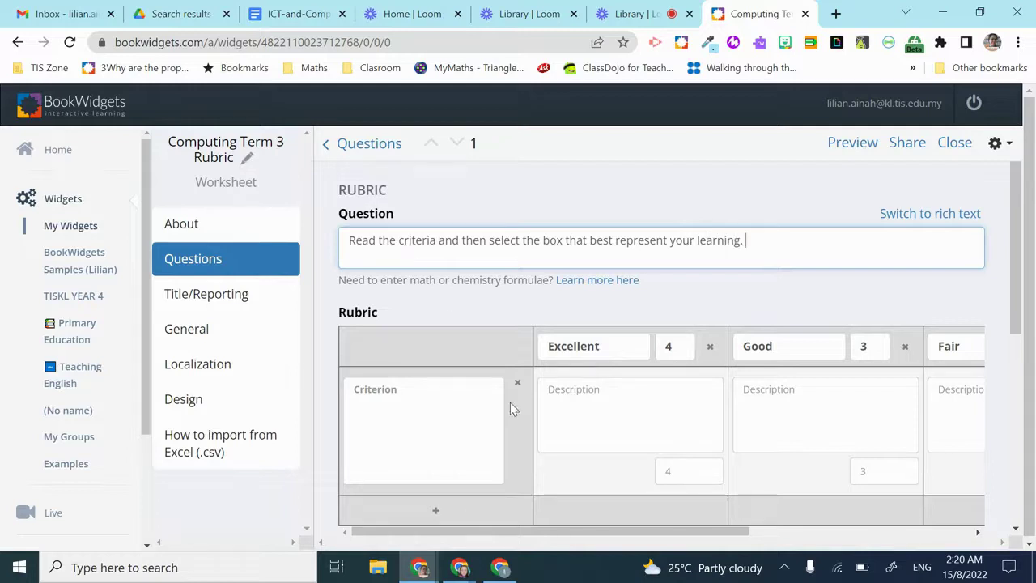
Switch to the ICT-and-Computing-Rubrics (Milepost 2) document in Google Docs and examine the table under heading 2.02.
{"action": "scroll", "coordinate": [510, 402], "scroll_direction": "down", "scroll_amount": 1}
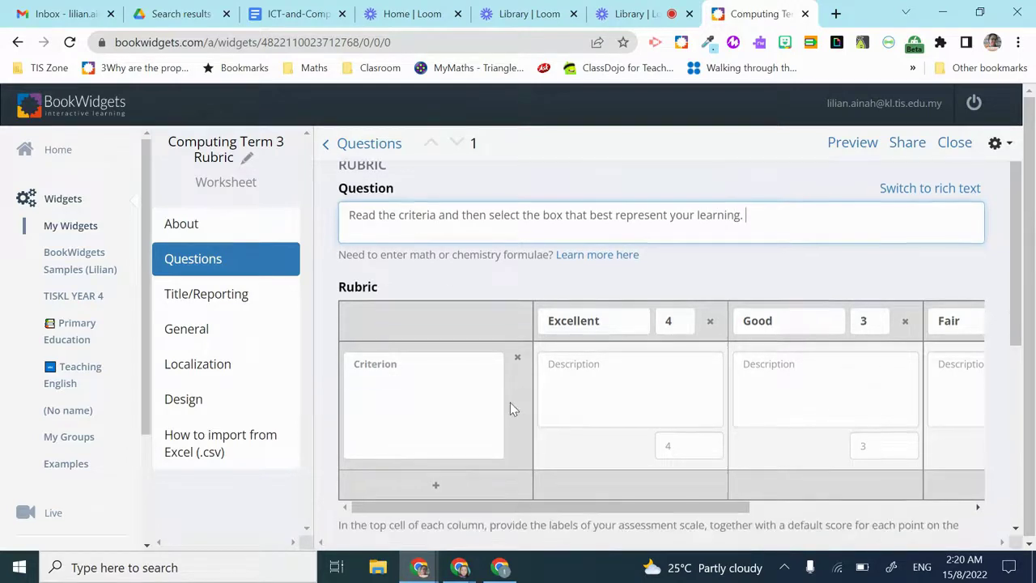
{"action": "left_click", "coordinate": [314, 17]}
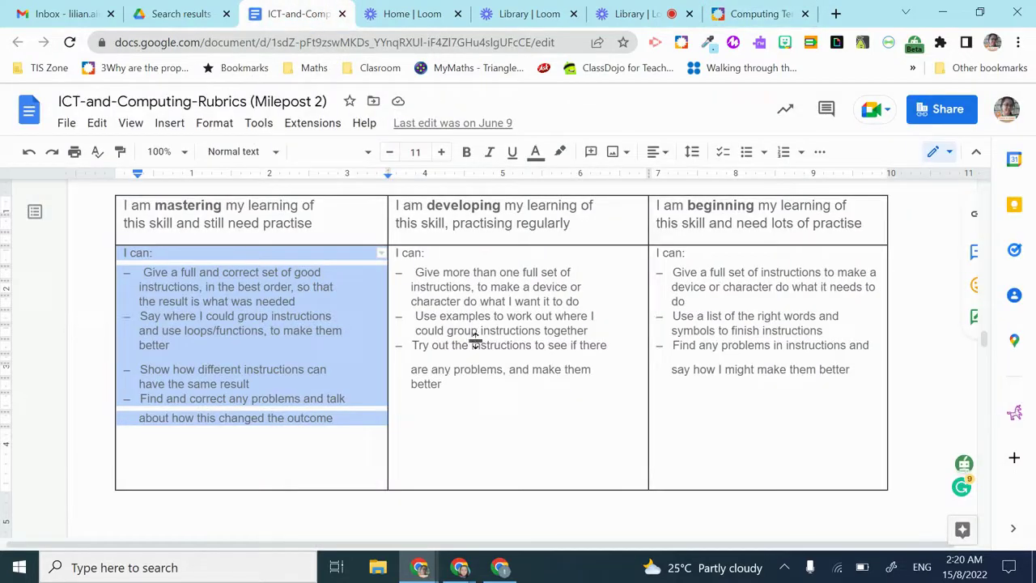
{"action": "left_click", "coordinate": [344, 296]}
{"action": "scroll", "coordinate": [347, 299], "scroll_direction": "up", "scroll_amount": 1}
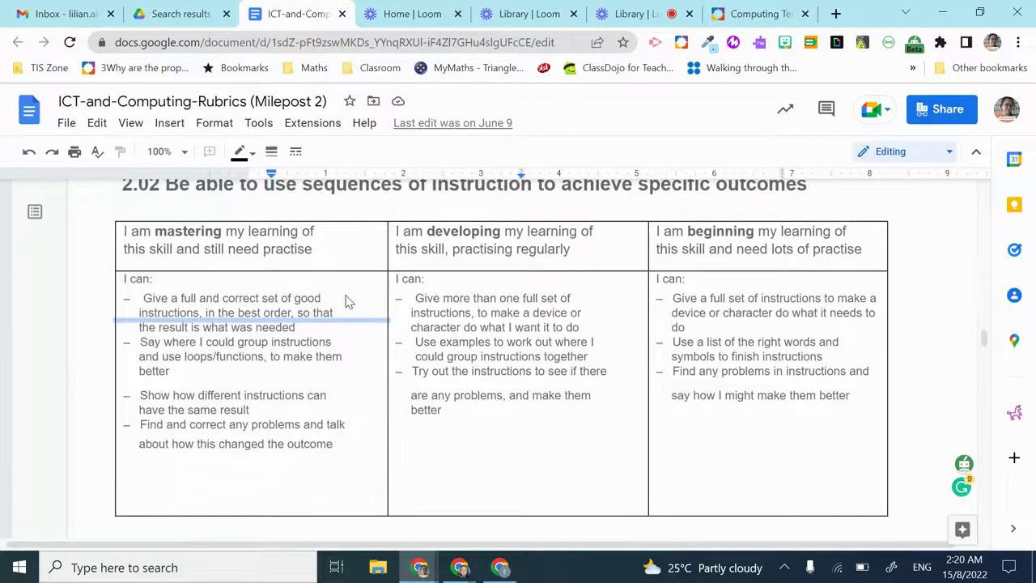
{"action": "left_click", "coordinate": [328, 257]}
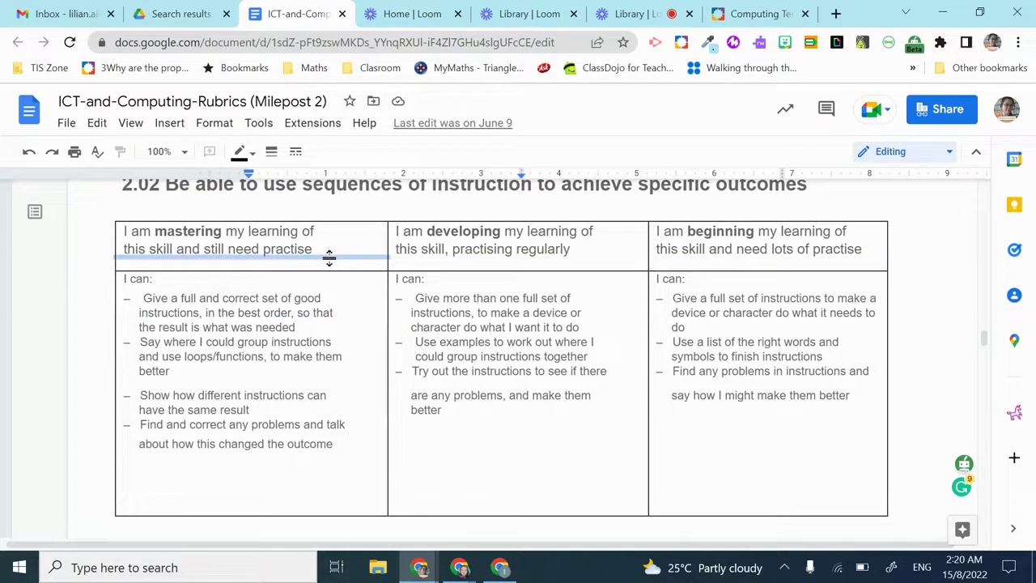
{"action": "scroll", "coordinate": [329, 257], "scroll_direction": "up", "scroll_amount": 1}
{"action": "scroll", "coordinate": [513, 262], "scroll_direction": "up", "scroll_amount": 1}
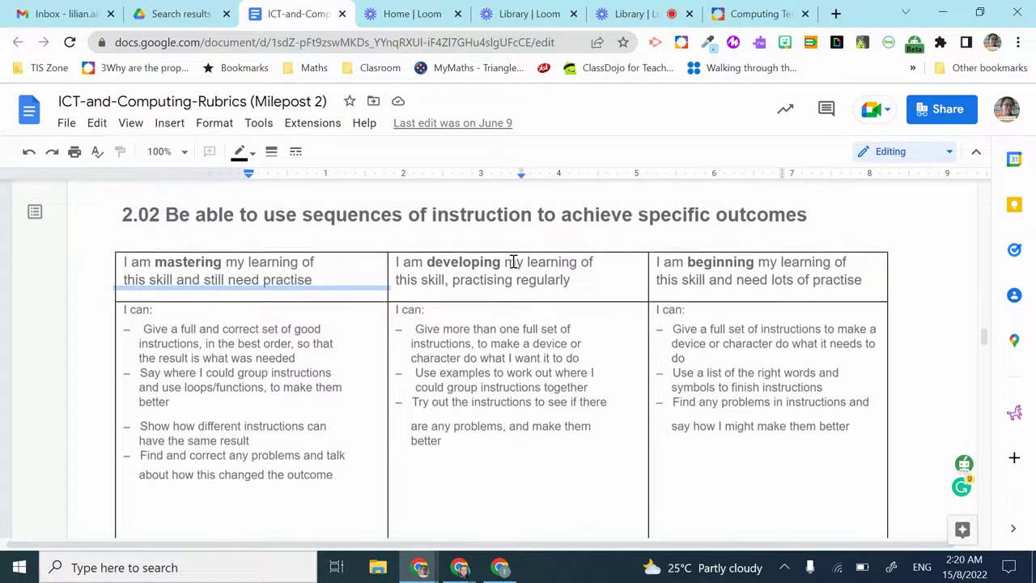
{"action": "scroll", "coordinate": [595, 282], "scroll_direction": "down", "scroll_amount": 1}
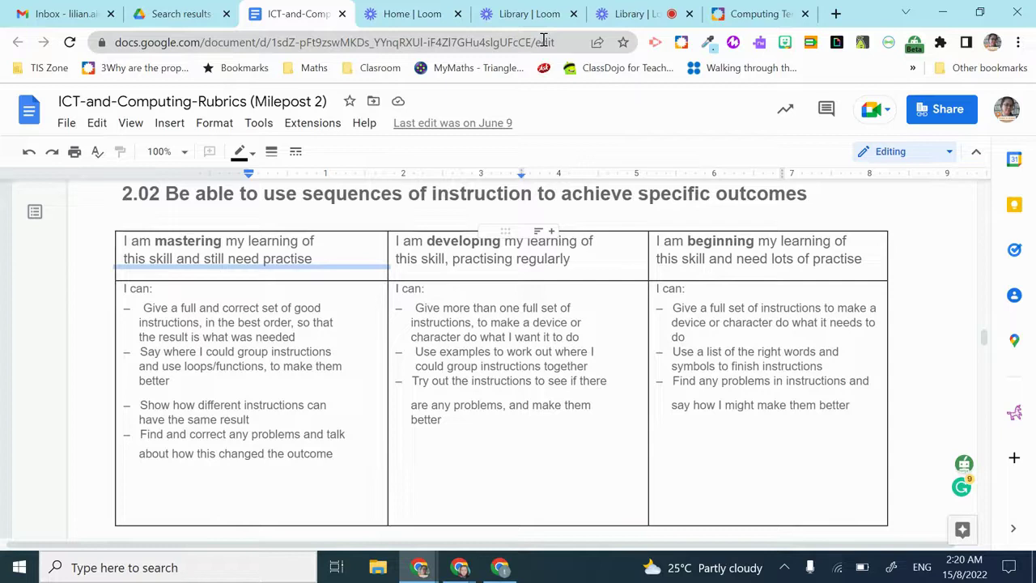
Return to the BookWidgets rubric question and select the "Excellent" label of the first rating column.
{"action": "left_click", "coordinate": [530, 16]}
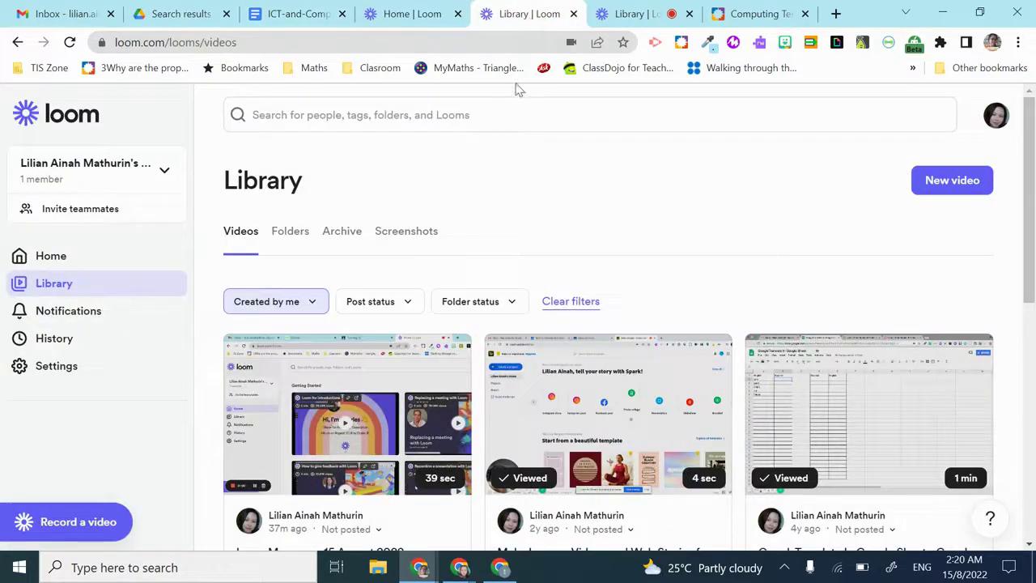
{"action": "left_click", "coordinate": [425, 13]}
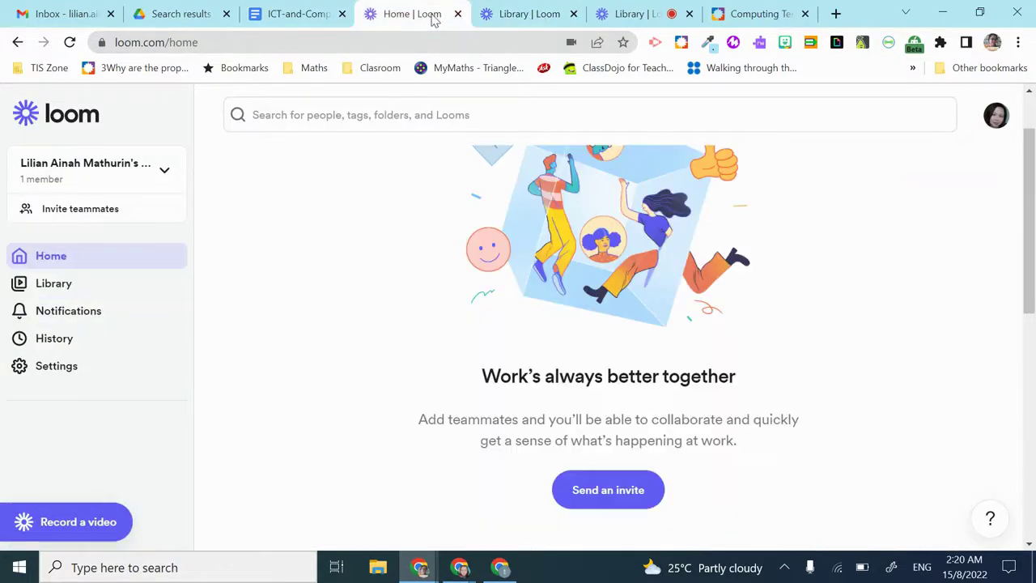
{"action": "left_click", "coordinate": [619, 19]}
{"action": "left_click", "coordinate": [747, 18]}
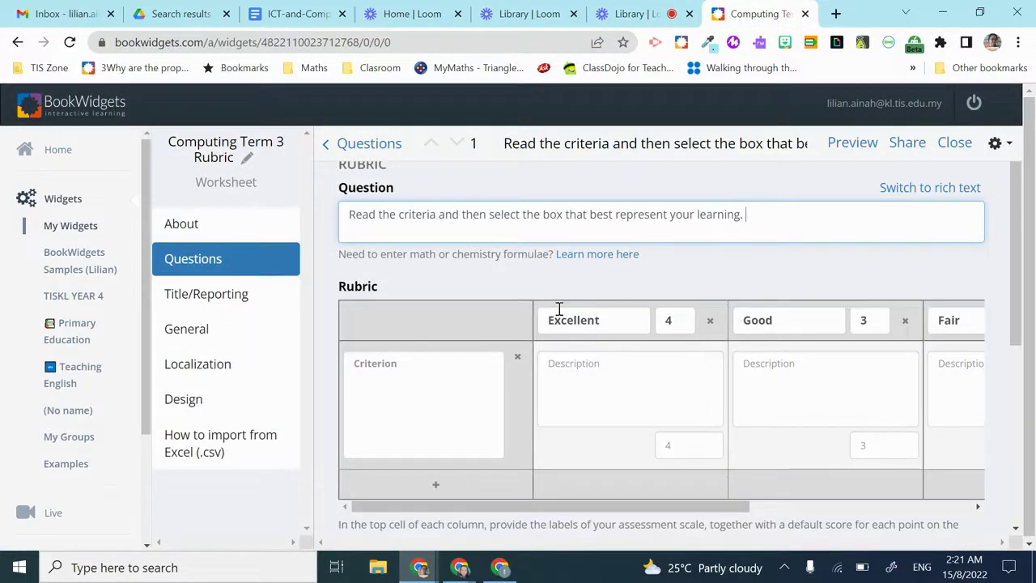
{"action": "left_click_drag", "start_coordinate": [546, 319], "coordinate": [608, 321]}
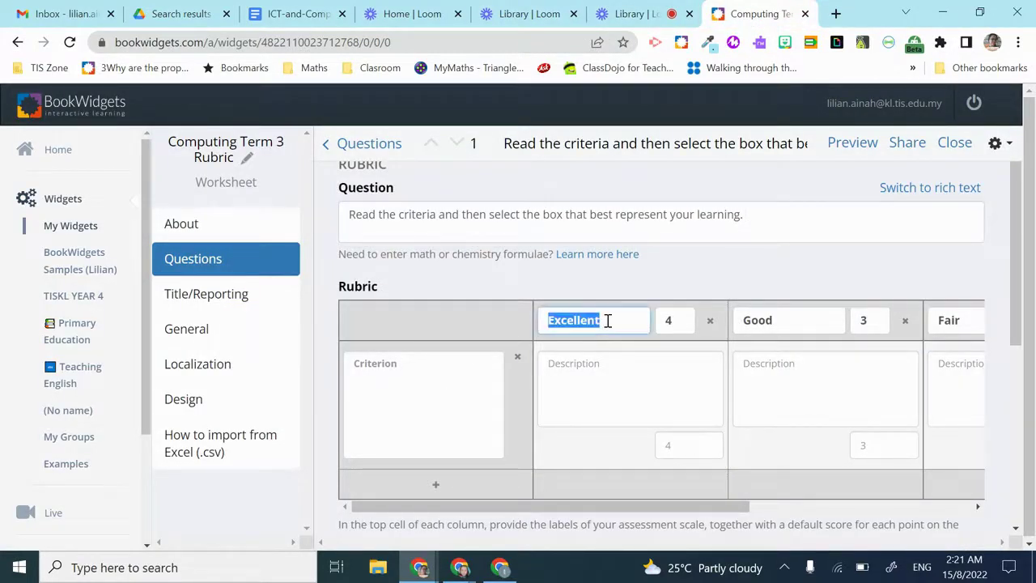
Copy the heading "2.02 Be able to use sequences of instruction to achieve specific outcomes" from the Google Docs rubrics document.
{"action": "left_click", "coordinate": [289, 19]}
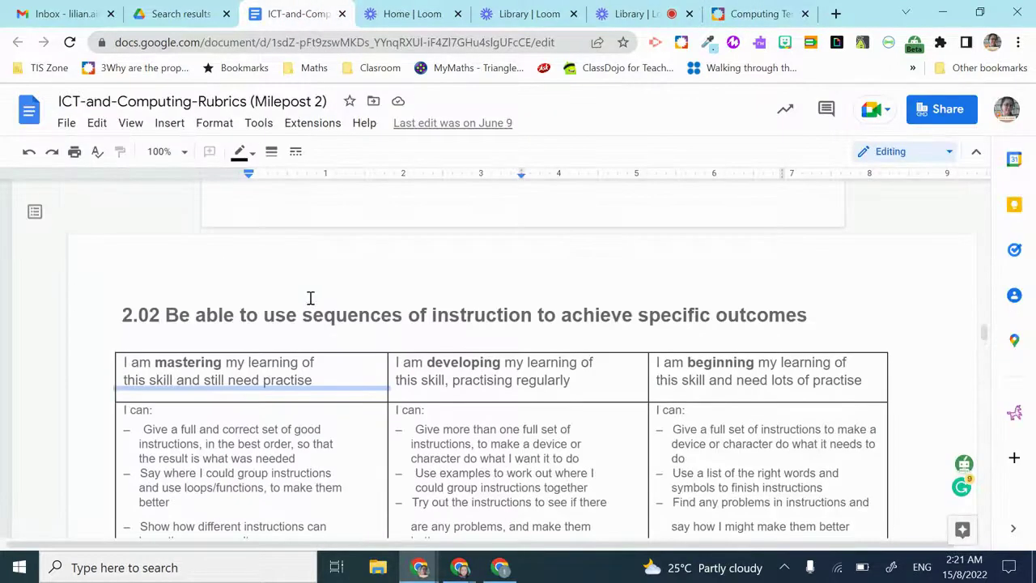
{"action": "left_click_drag", "start_coordinate": [108, 312], "coordinate": [707, 307]}
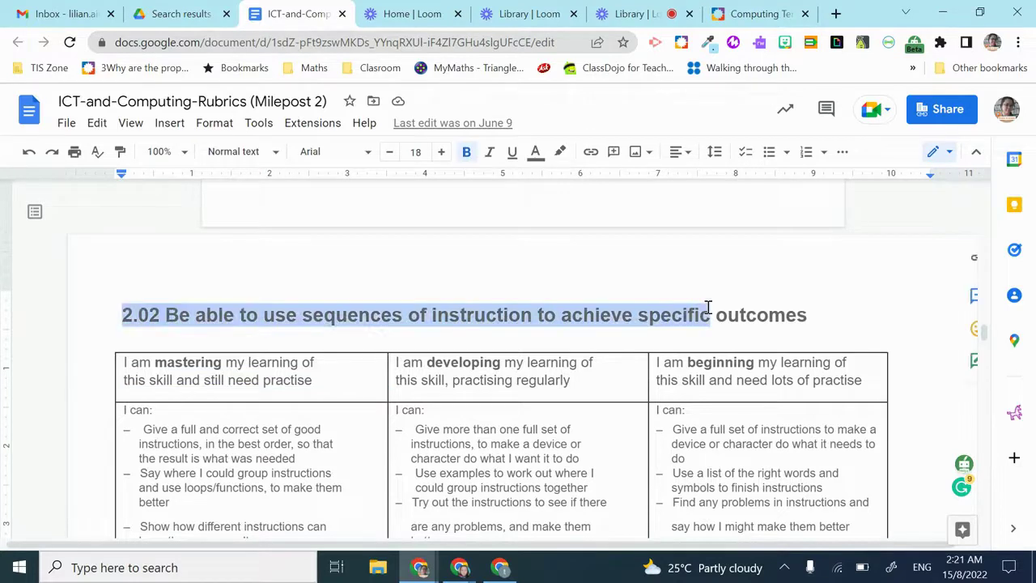
{"action": "triple_click", "coordinate": [708, 308]}
{"action": "key", "text": "ctrl+c"}
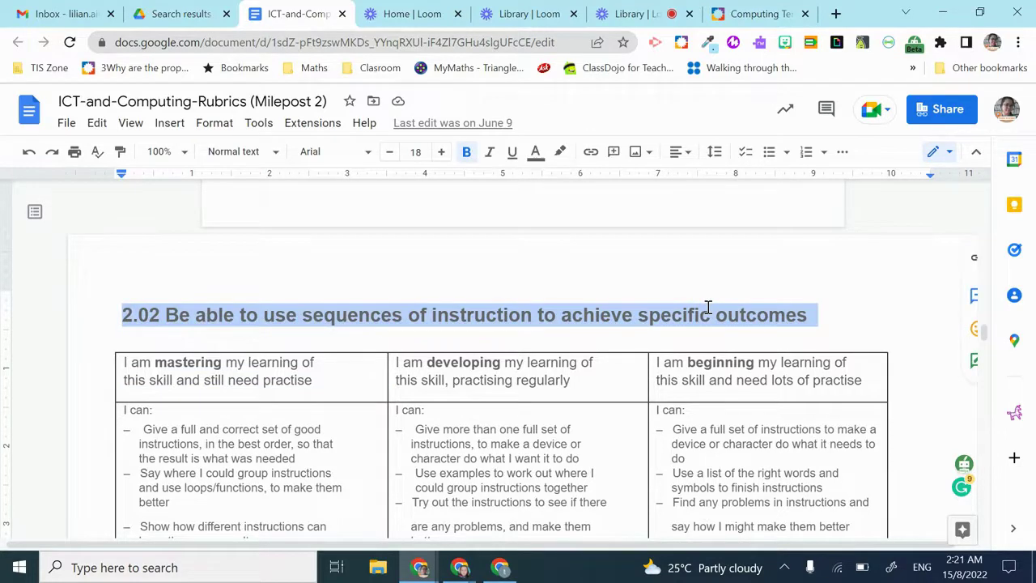
Switch to BookWidgets and paste "2.02 Be able to use sequences of instruction to achieve specific outcomes" as the rubric's first criterion.
{"action": "left_click", "coordinate": [753, 14]}
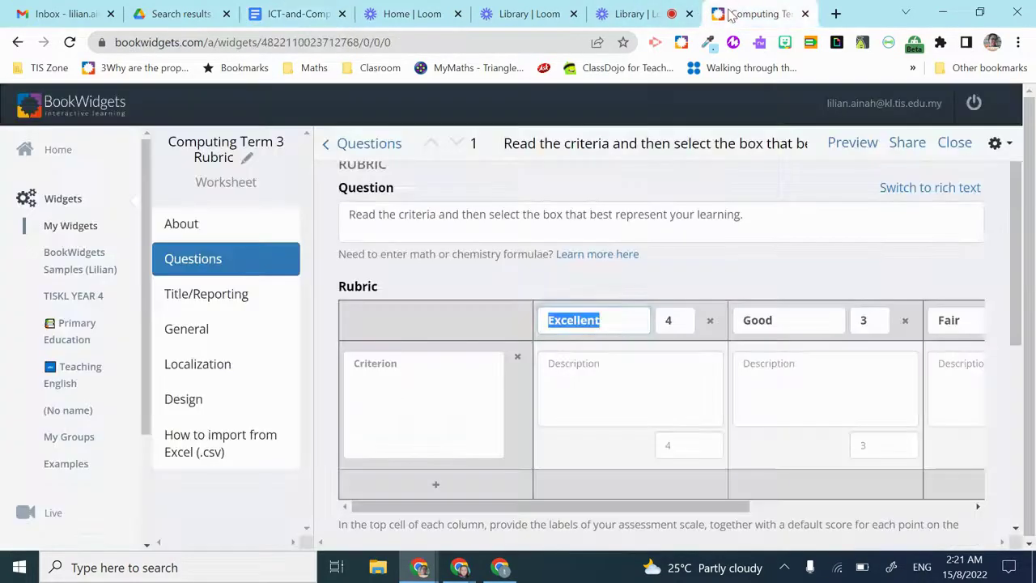
{"action": "left_click", "coordinate": [419, 382]}
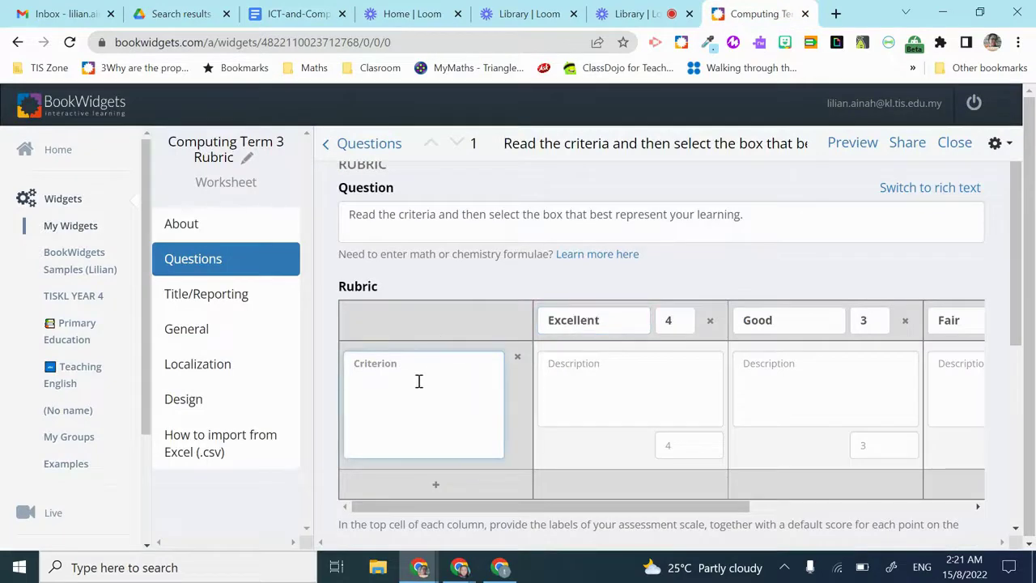
{"action": "key", "text": "ctrl+v"}
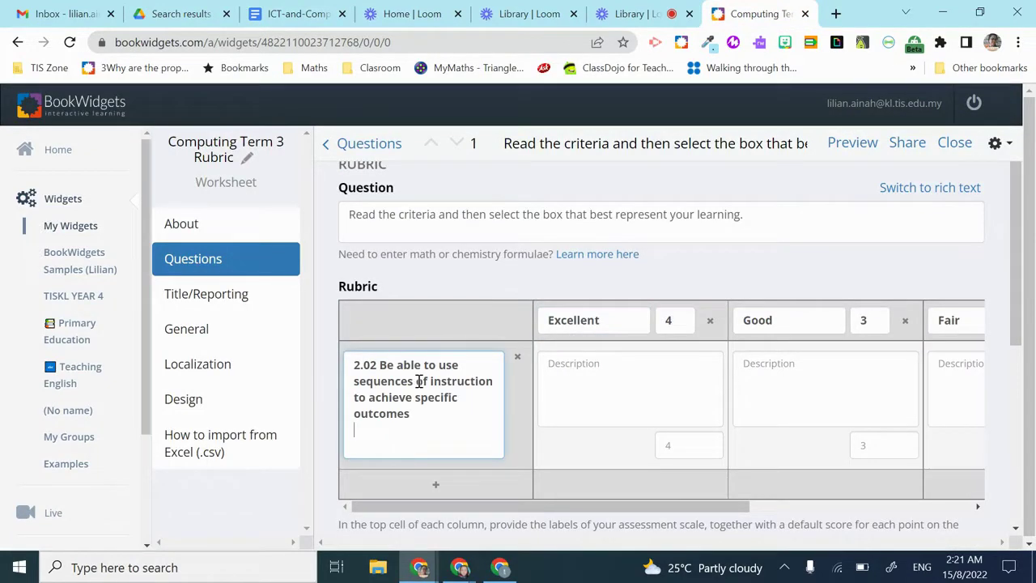
Rename the rubric's first rating column from "Excellent" to "Beginning".
{"action": "left_click", "coordinate": [584, 383]}
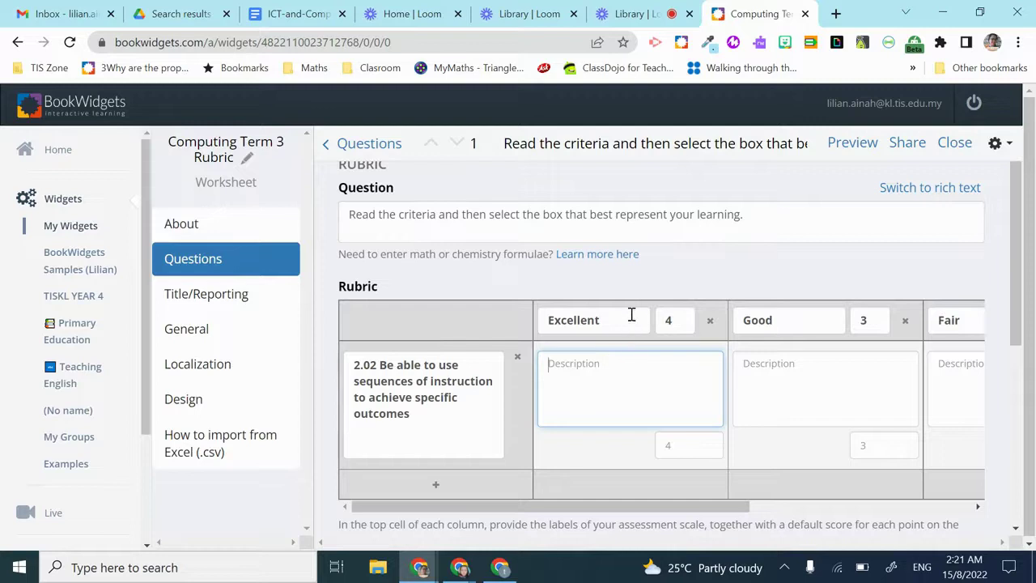
{"action": "left_click_drag", "start_coordinate": [624, 321], "coordinate": [546, 334]}
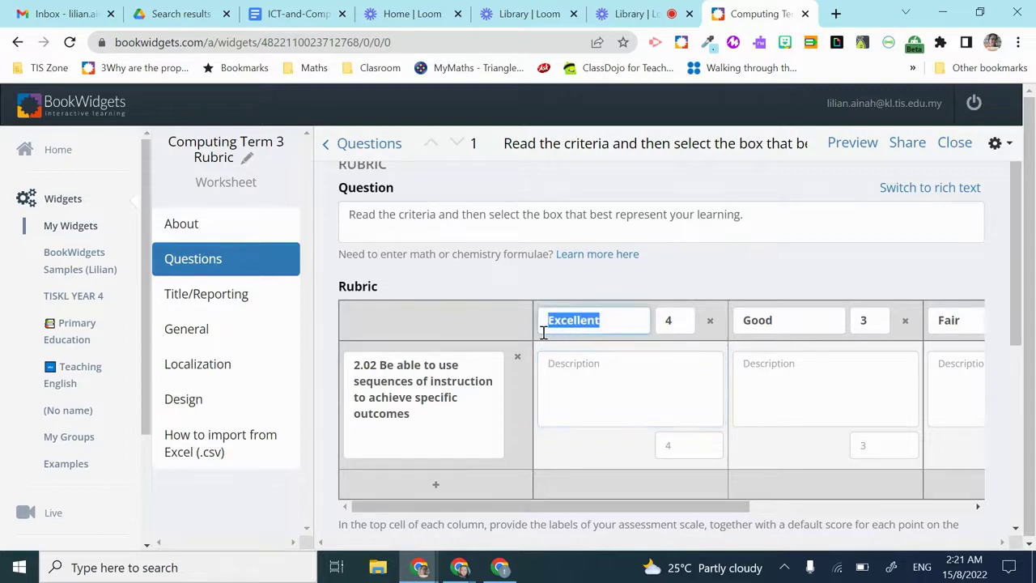
{"action": "type", "text": "Beginning"}
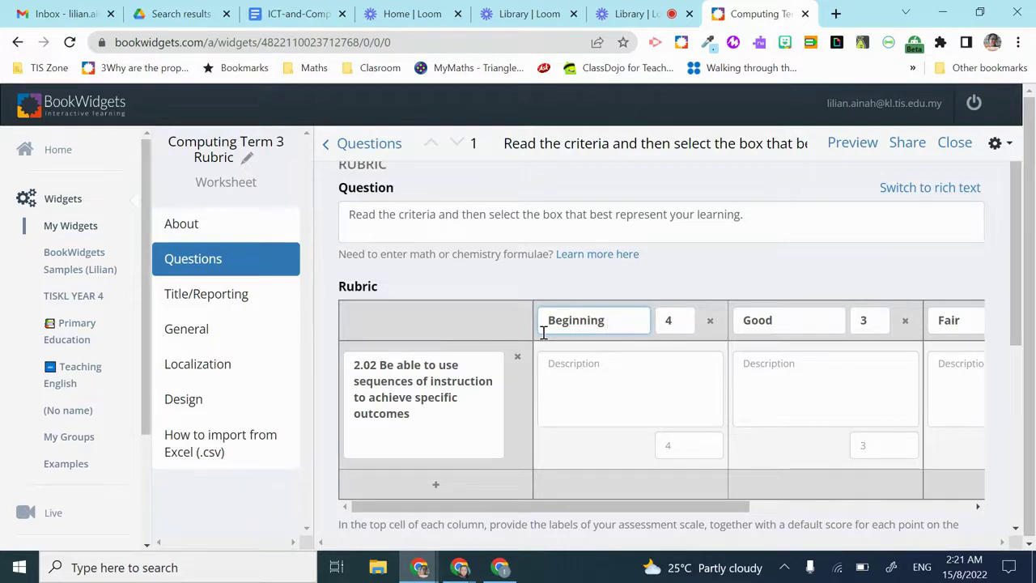
{"action": "scroll", "coordinate": [678, 318], "scroll_direction": "down", "scroll_amount": 1}
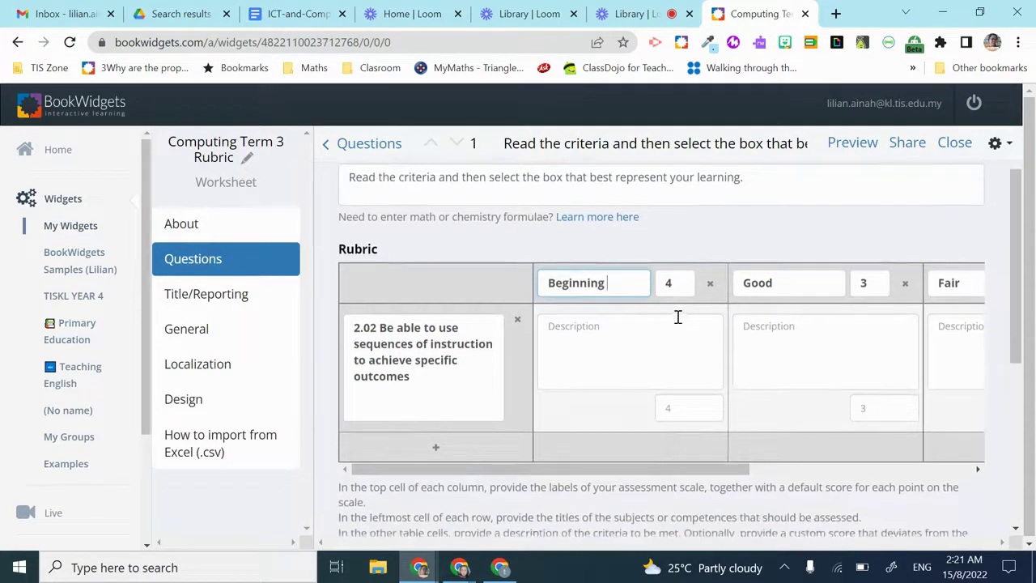
Clear the default scores of the "Beginning", "Good" and "Fair" rating columns.
{"action": "left_click", "coordinate": [678, 273]}
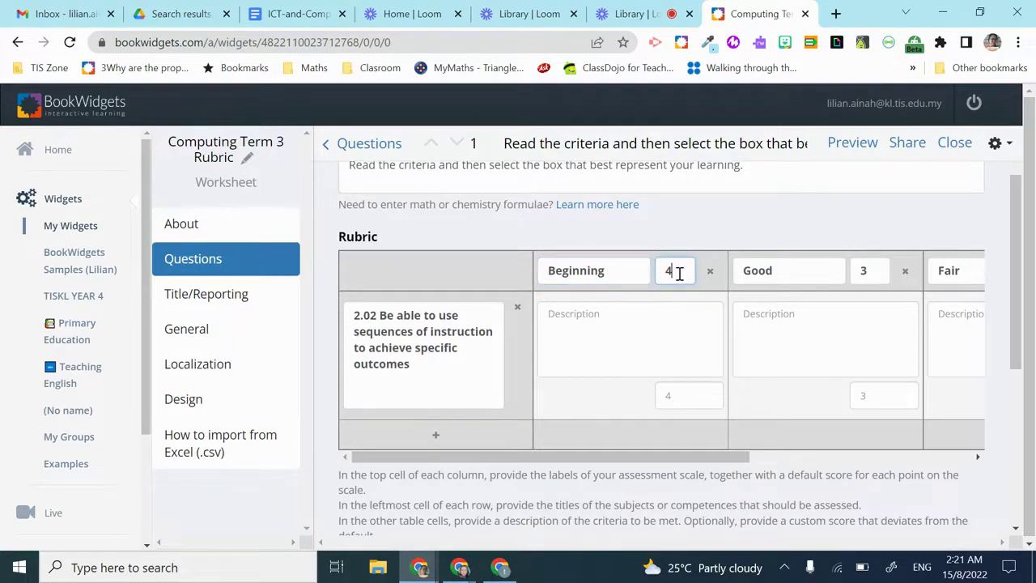
{"action": "left_click", "coordinate": [876, 273]}
{"action": "scroll", "coordinate": [876, 273], "scroll_direction": "right", "scroll_amount": 3}
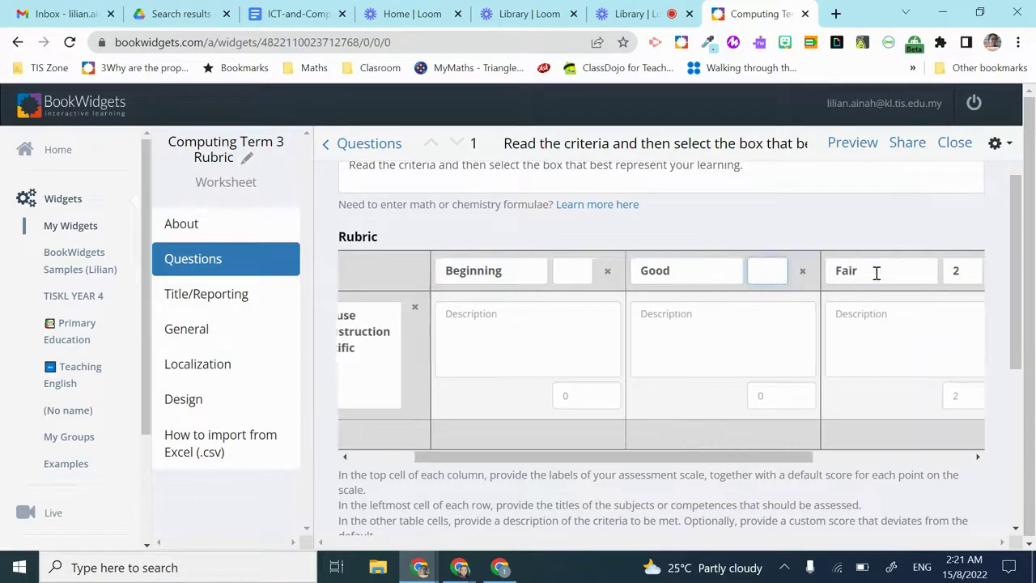
{"action": "left_click", "coordinate": [930, 273]}
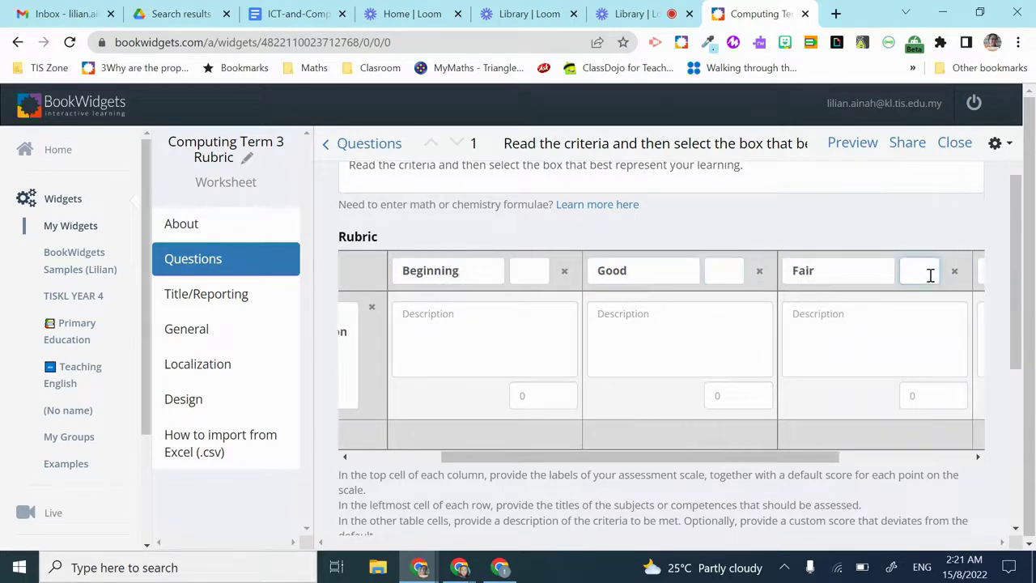
{"action": "scroll", "coordinate": [930, 276], "scroll_direction": "right", "scroll_amount": 3}
{"action": "scroll", "coordinate": [913, 273], "scroll_direction": "left", "scroll_amount": 2}
{"action": "scroll", "coordinate": [914, 275], "scroll_direction": "left", "scroll_amount": 3}
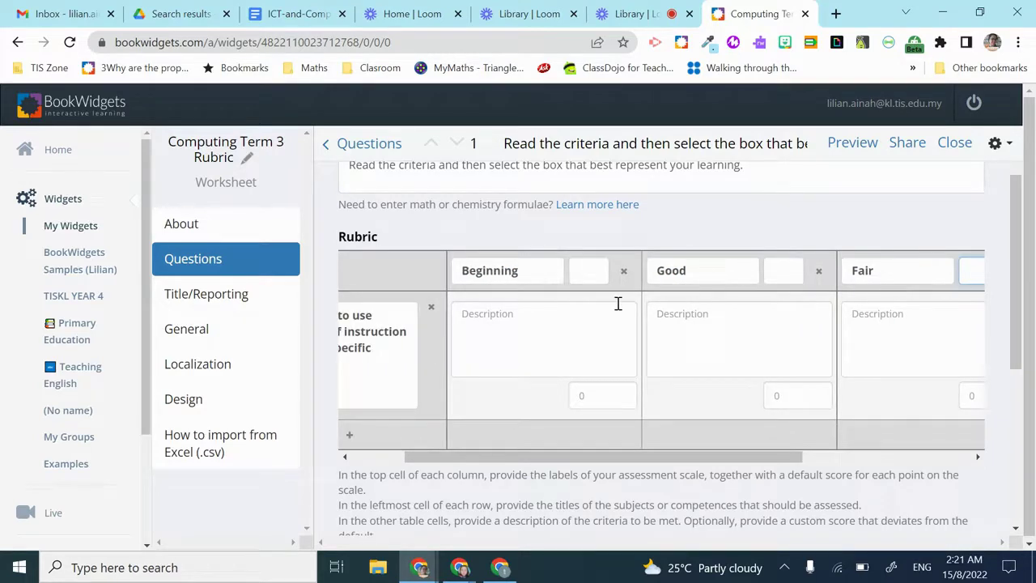
{"action": "scroll", "coordinate": [618, 303], "scroll_direction": "left", "scroll_amount": 2}
Switch to the Google Docs rubrics document and copy the "I can" statements of the beginning level under heading 2.02.
{"action": "left_click", "coordinate": [612, 319]}
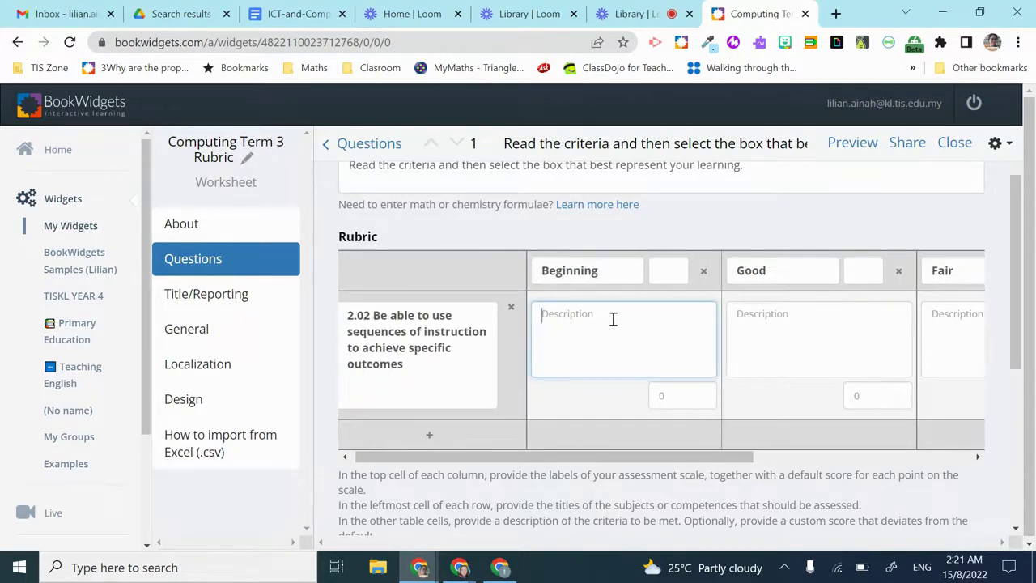
{"action": "scroll", "coordinate": [613, 319], "scroll_direction": "down", "scroll_amount": 1}
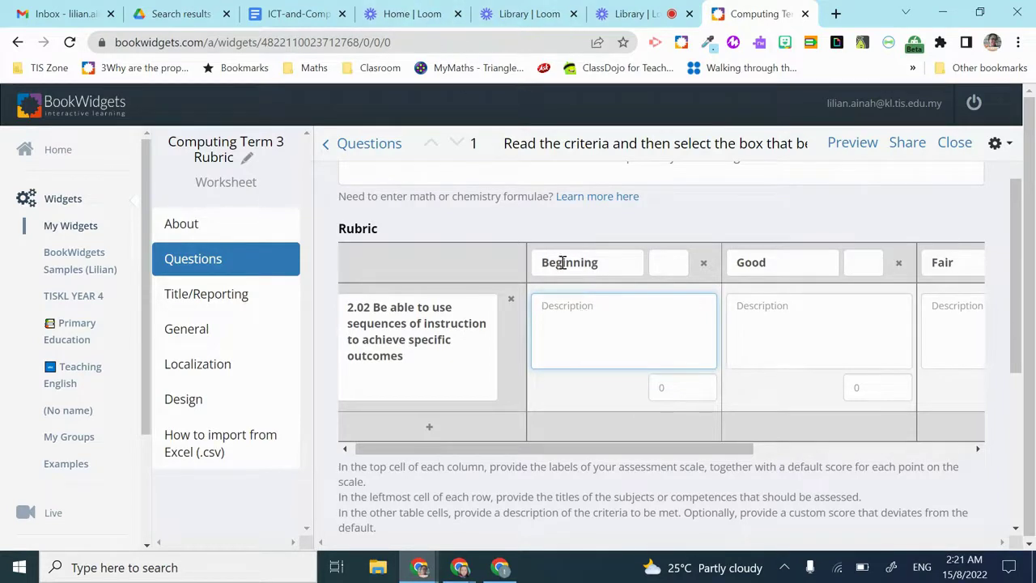
{"action": "left_click", "coordinate": [296, 14]}
{"action": "scroll", "coordinate": [548, 393], "scroll_direction": "down", "scroll_amount": 1}
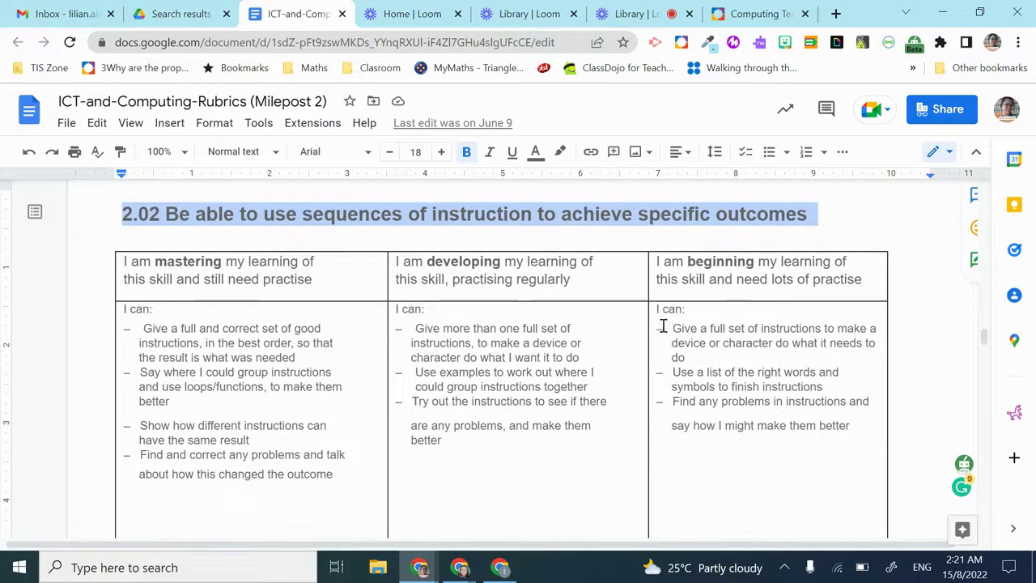
{"action": "left_click_drag", "start_coordinate": [656, 310], "coordinate": [844, 438]}
{"action": "right_click", "coordinate": [747, 362]}
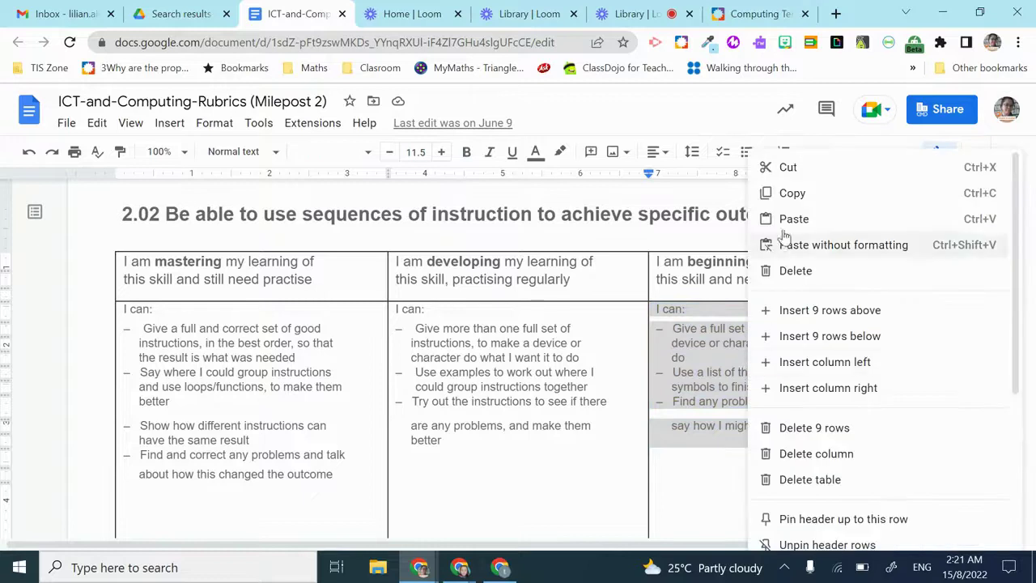
{"action": "left_click", "coordinate": [791, 195]}
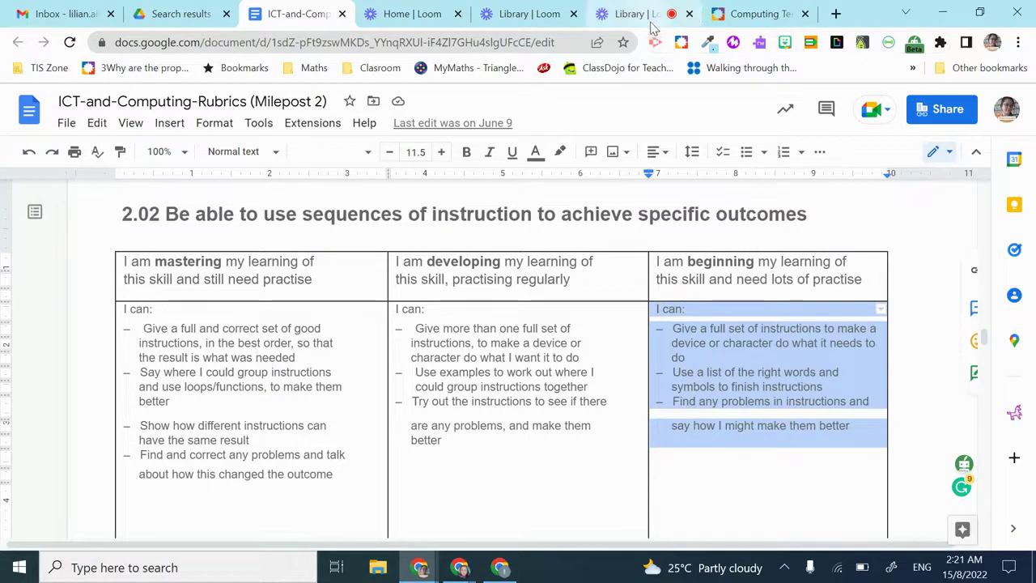
Return to BookWidgets, paste the copied "I can" statements as the criterion's "Beginning" description and review the text.
{"action": "left_click", "coordinate": [728, 17]}
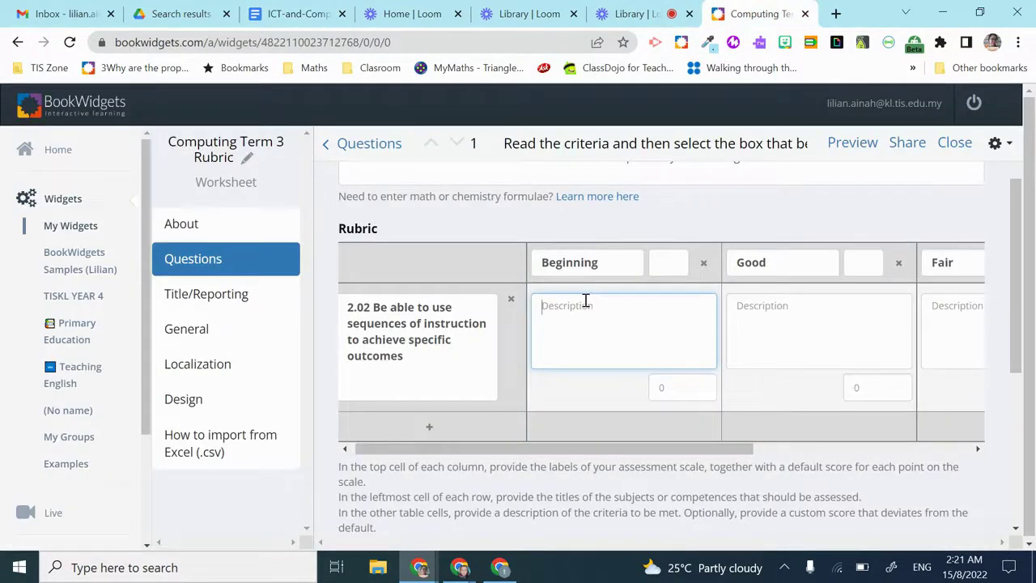
{"action": "key", "text": "ctrl+v"}
{"action": "scroll", "coordinate": [585, 300], "scroll_direction": "up", "scroll_amount": 5}
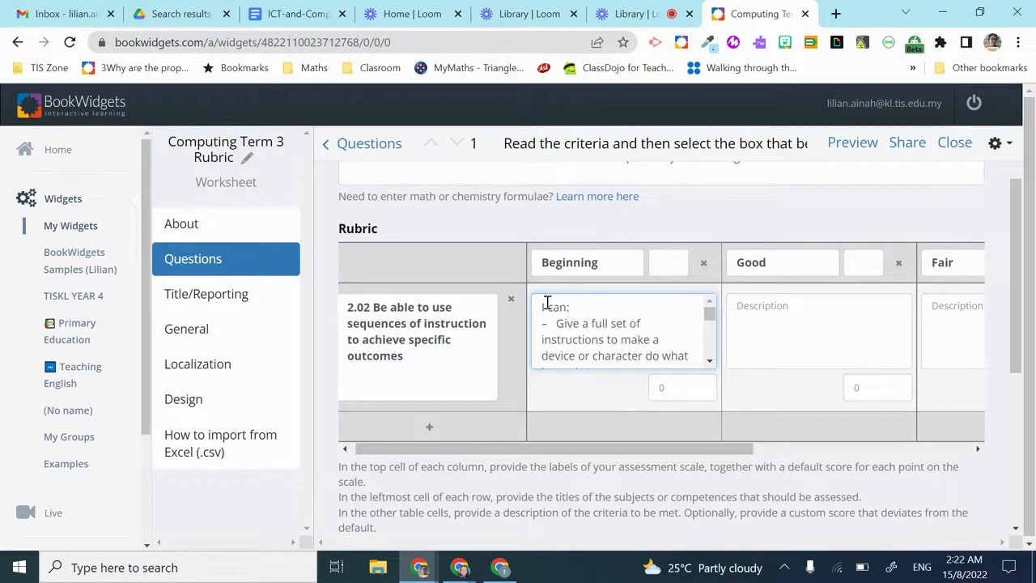
{"action": "scroll", "coordinate": [539, 306], "scroll_direction": "down", "scroll_amount": 2}
{"action": "scroll", "coordinate": [539, 306], "scroll_direction": "up", "scroll_amount": 2}
{"action": "scroll", "coordinate": [539, 306], "scroll_direction": "down", "scroll_amount": 2}
{"action": "scroll", "coordinate": [539, 306], "scroll_direction": "up", "scroll_amount": 3}
{"action": "scroll", "coordinate": [539, 306], "scroll_direction": "up", "scroll_amount": 1}
Add the line "Student's Rubric" and a row of underscores above "I can:" in the "Beginning" description.
{"action": "key", "text": "Return"}
{"action": "key", "text": "Up"}
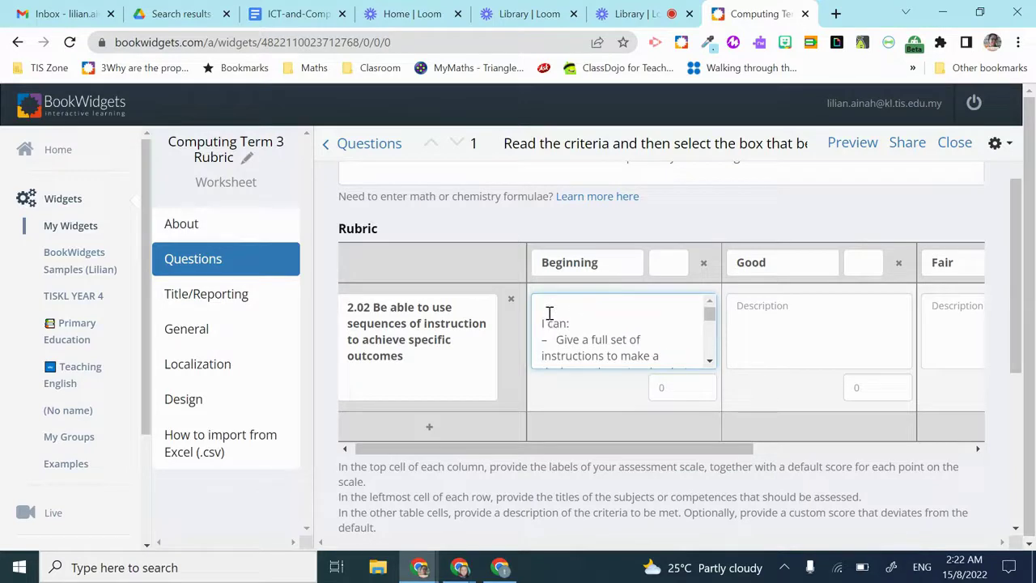
{"action": "type", "text": "Student's Rubric"}
{"action": "key", "text": "Return"}
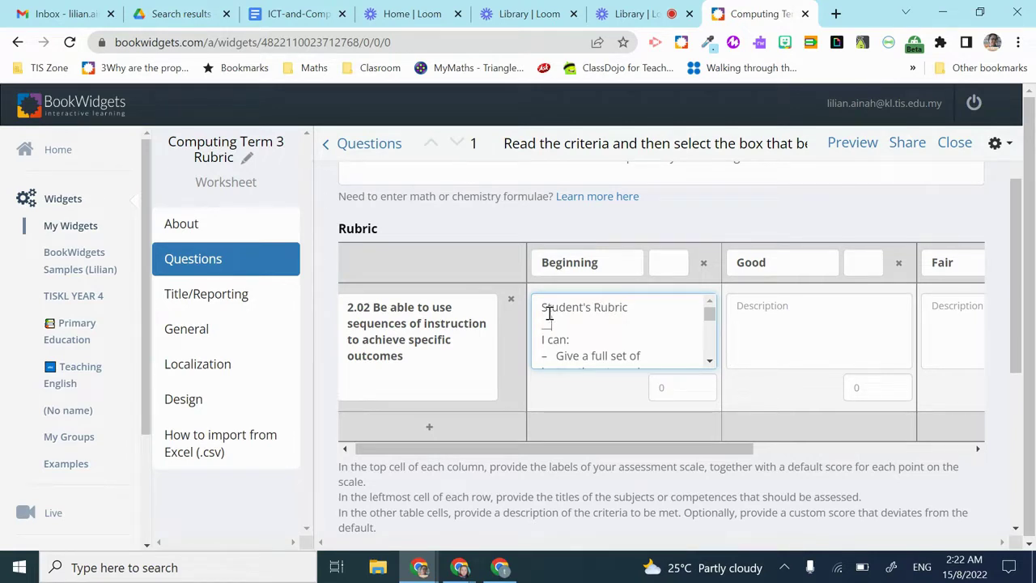
{"action": "type", "text": "_________________________"}
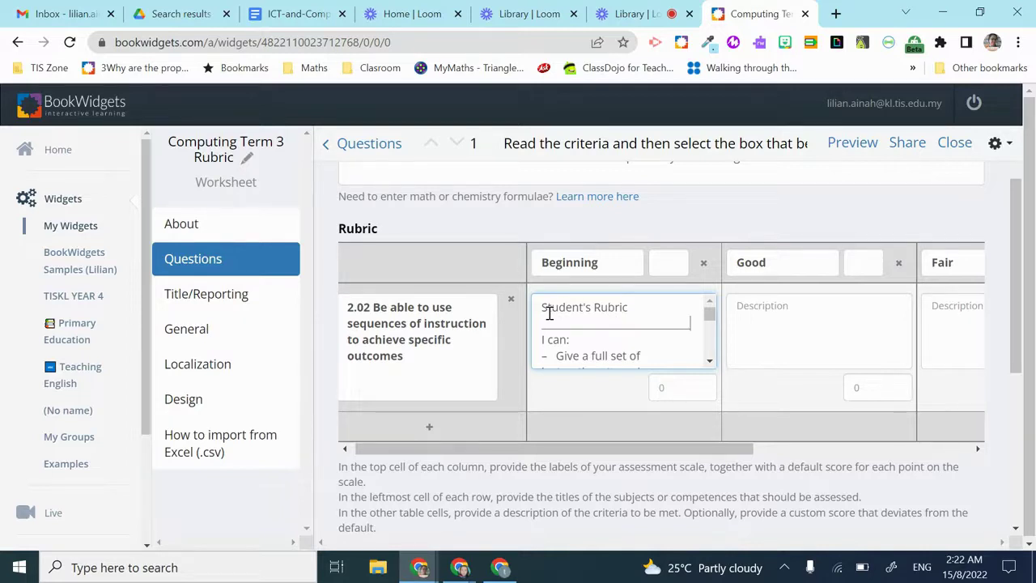
Check the rest of the "Beginning" description and rename the second rating column from "Good" to "Developing".
{"action": "scroll", "coordinate": [638, 352], "scroll_direction": "down", "scroll_amount": 2}
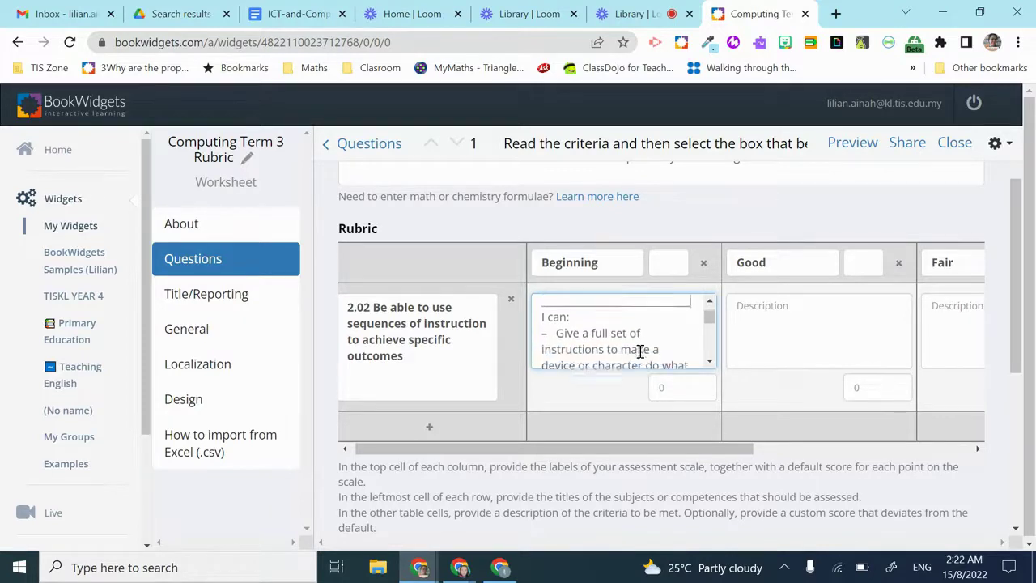
{"action": "scroll", "coordinate": [639, 352], "scroll_direction": "down", "scroll_amount": 5}
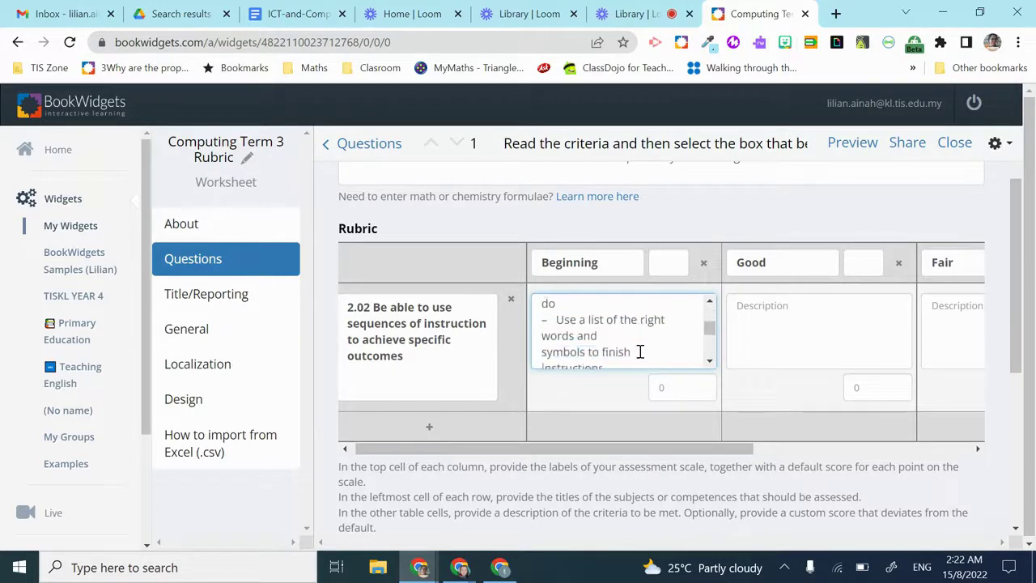
{"action": "scroll", "coordinate": [648, 348], "scroll_direction": "down", "scroll_amount": 2}
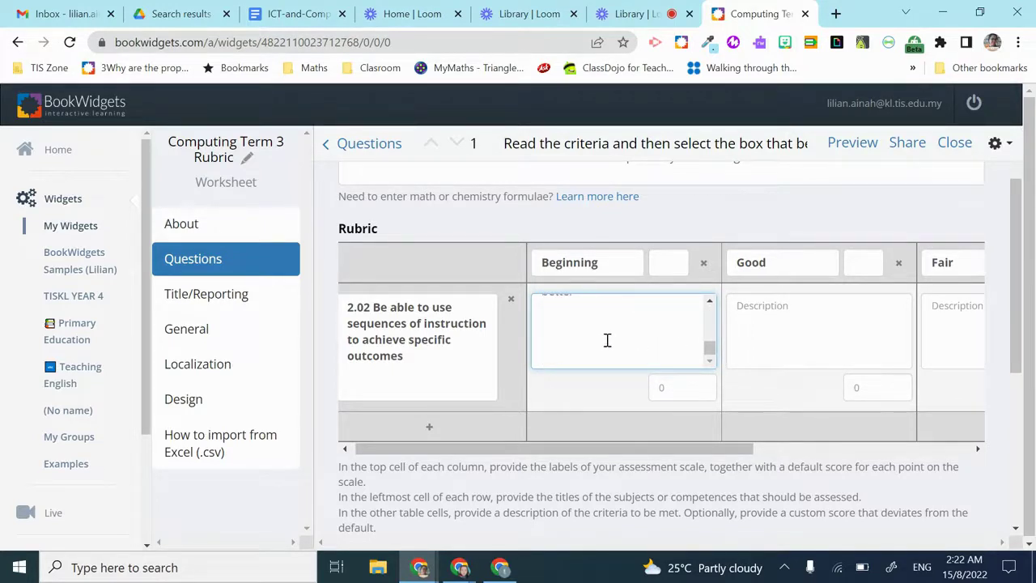
{"action": "scroll", "coordinate": [631, 332], "scroll_direction": "up", "scroll_amount": 3}
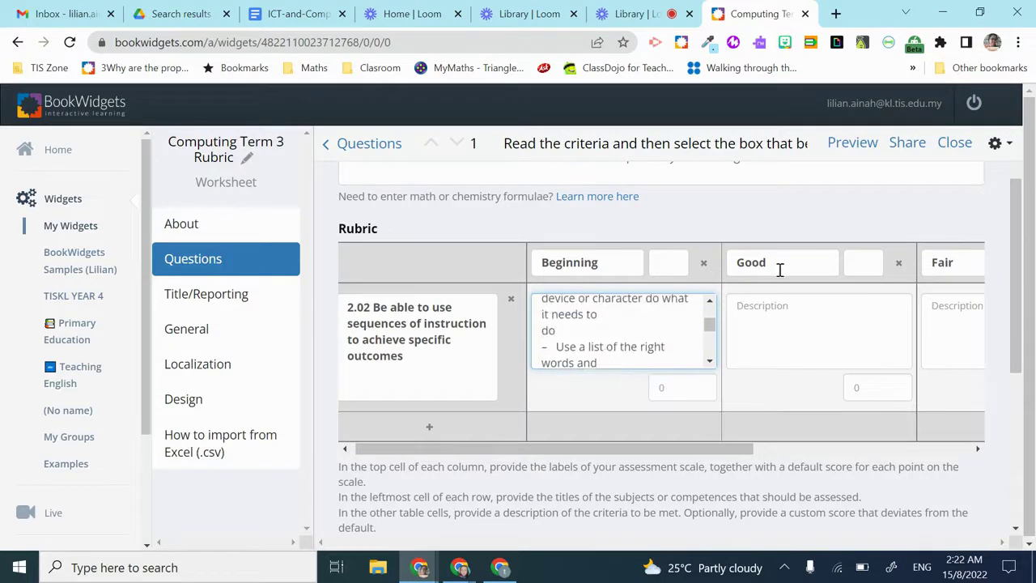
{"action": "left_click_drag", "start_coordinate": [779, 269], "coordinate": [738, 267]}
{"action": "type", "text": "Developing"}
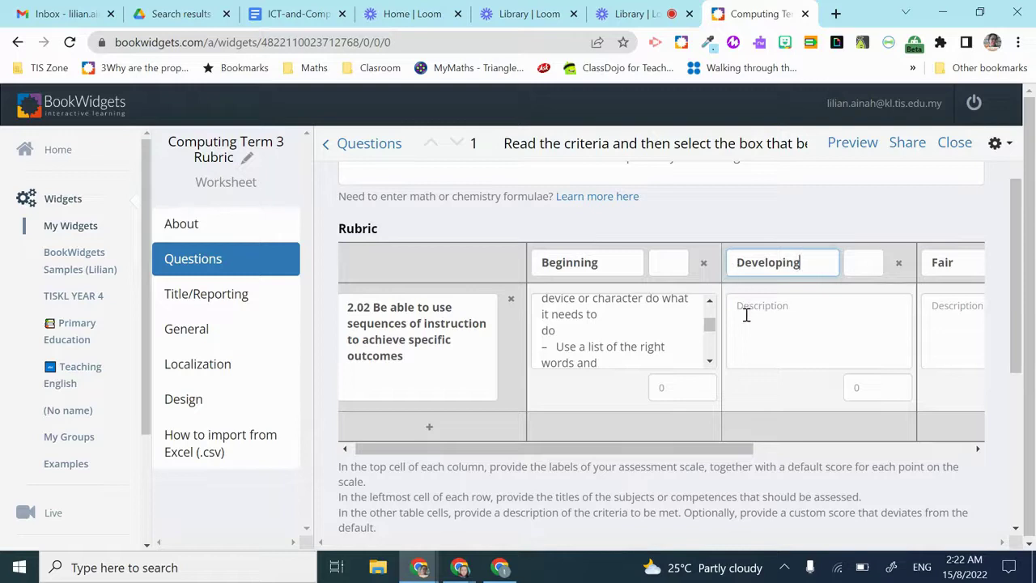
Examine the optional sections below the rubric table, expanding and collapsing the Rationale section.
{"action": "left_click", "coordinate": [746, 315]}
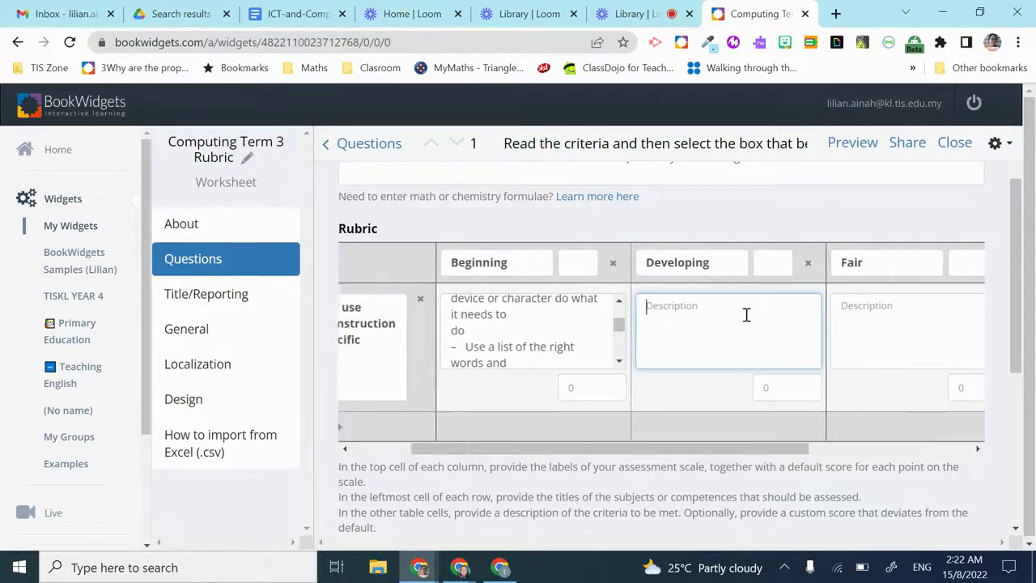
{"action": "scroll", "coordinate": [629, 432], "scroll_direction": "down", "scroll_amount": 1}
{"action": "scroll", "coordinate": [625, 429], "scroll_direction": "down", "scroll_amount": 1}
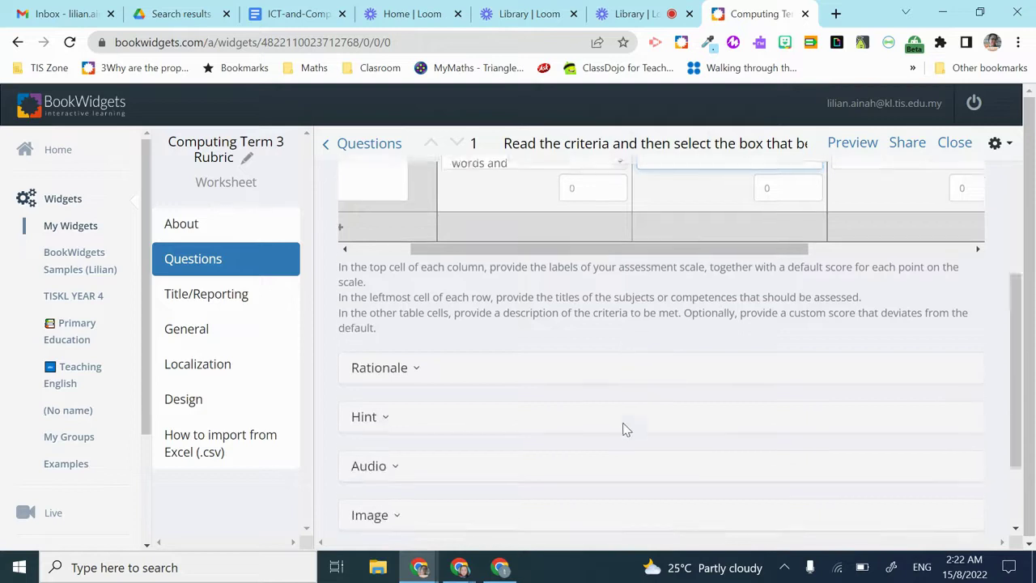
{"action": "left_click", "coordinate": [414, 366]}
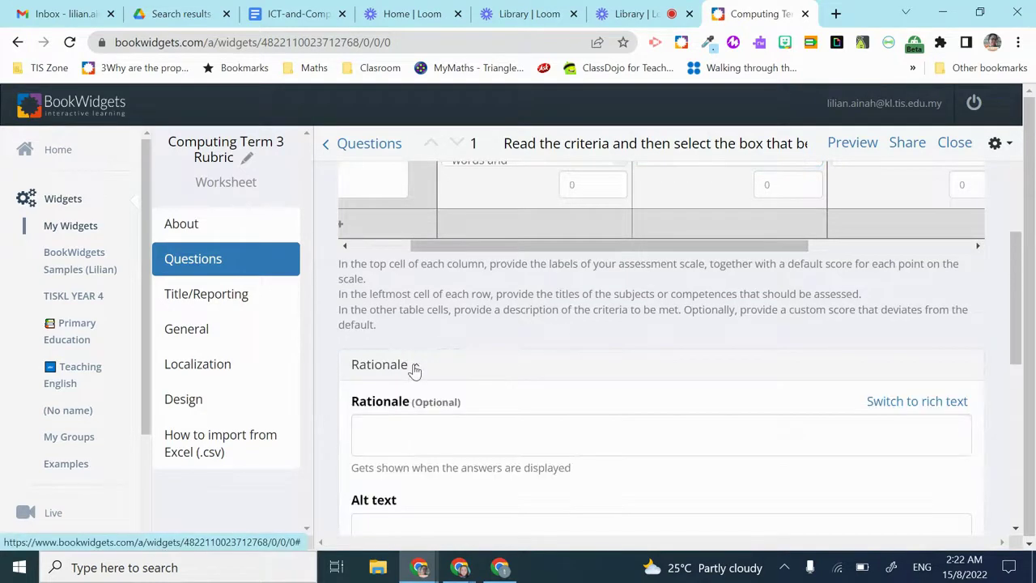
{"action": "left_click", "coordinate": [415, 367]}
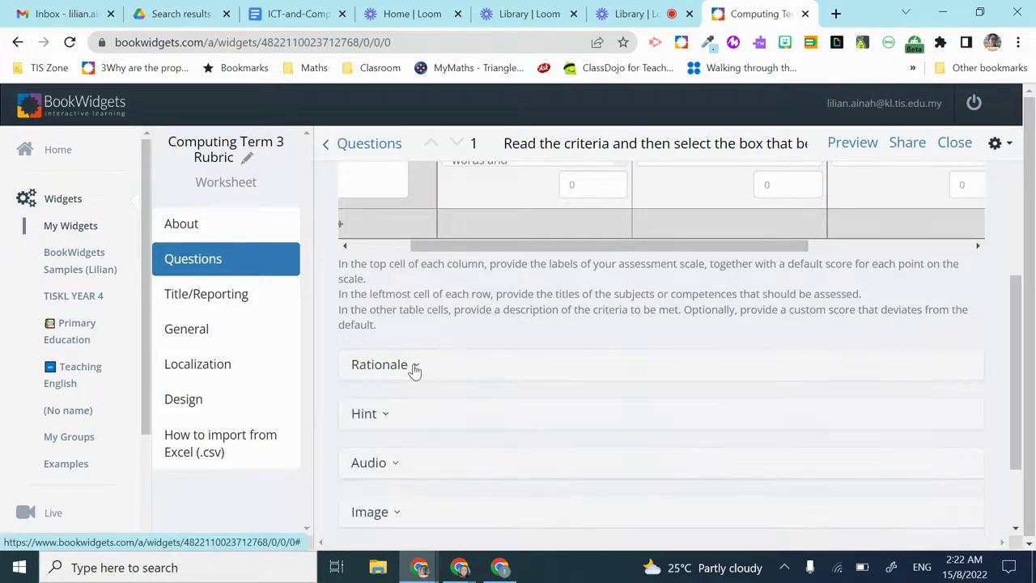
Look through the worksheet's Title/Reporting and General settings and return to the My Widgets list.
{"action": "left_click", "coordinate": [235, 294]}
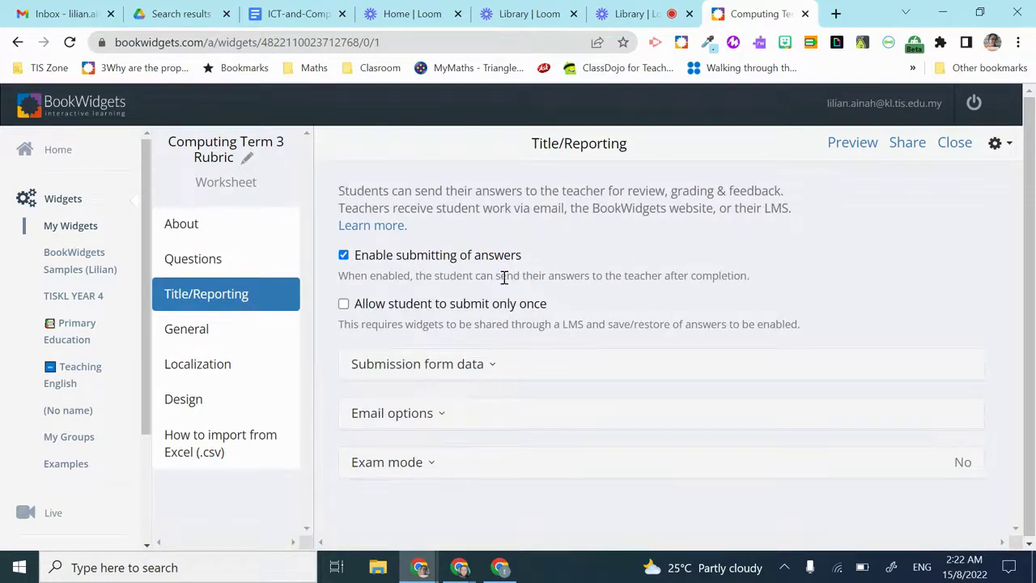
{"action": "left_click", "coordinate": [242, 333]}
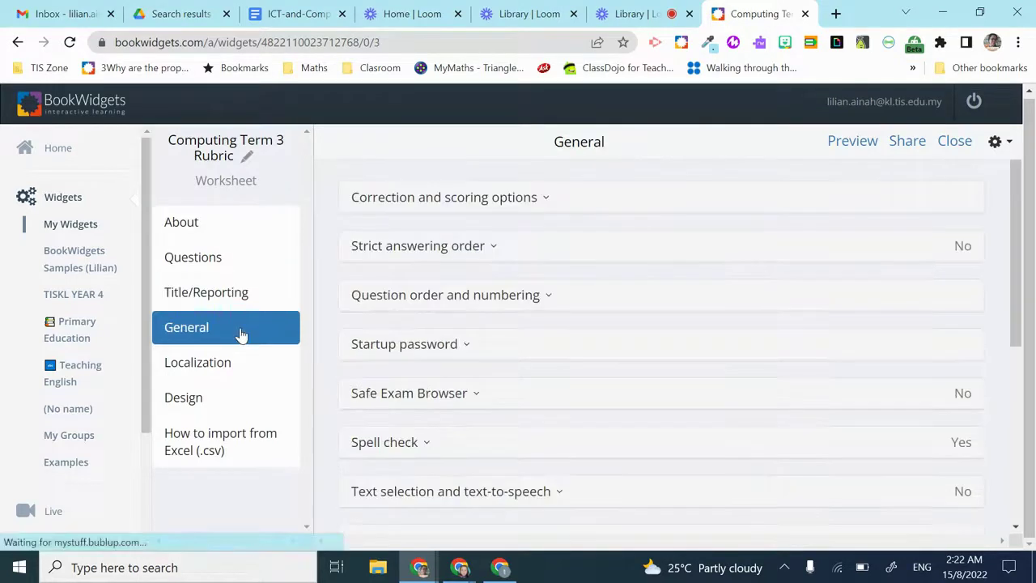
{"action": "scroll", "coordinate": [509, 365], "scroll_direction": "down", "scroll_amount": 1}
{"action": "scroll", "coordinate": [510, 365], "scroll_direction": "down", "scroll_amount": 1}
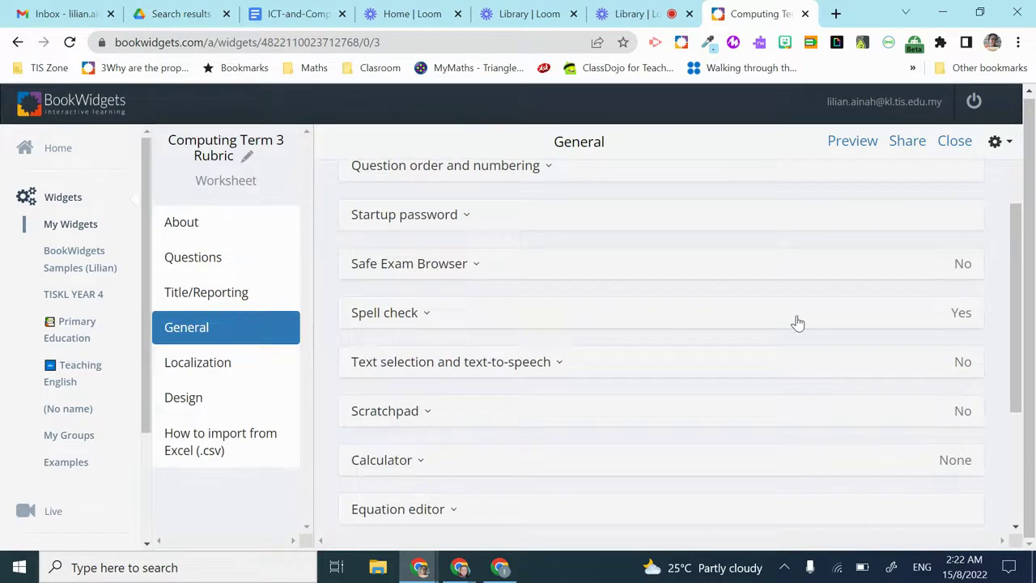
{"action": "scroll", "coordinate": [761, 303], "scroll_direction": "up", "scroll_amount": 1}
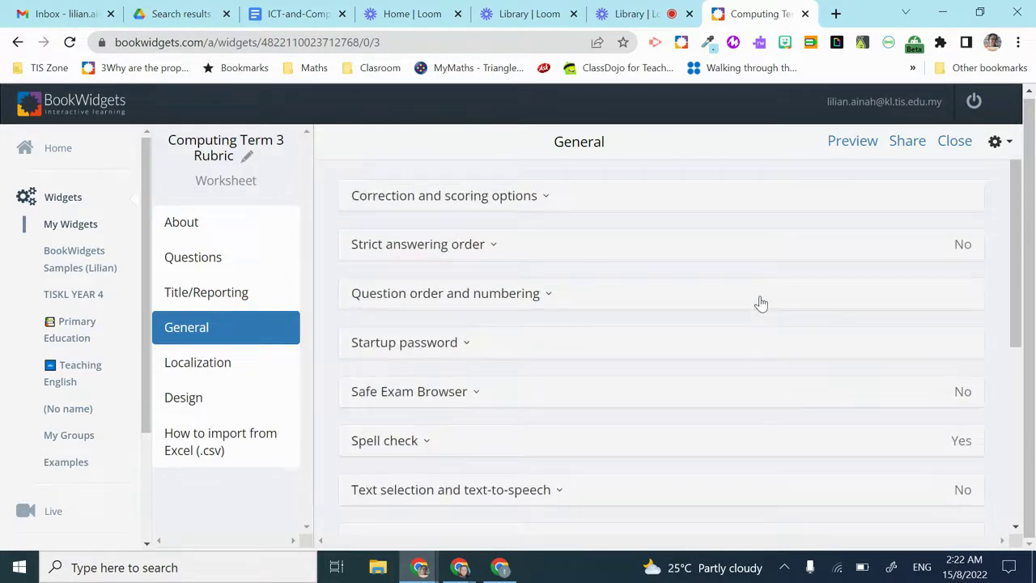
{"action": "left_click", "coordinate": [84, 224]}
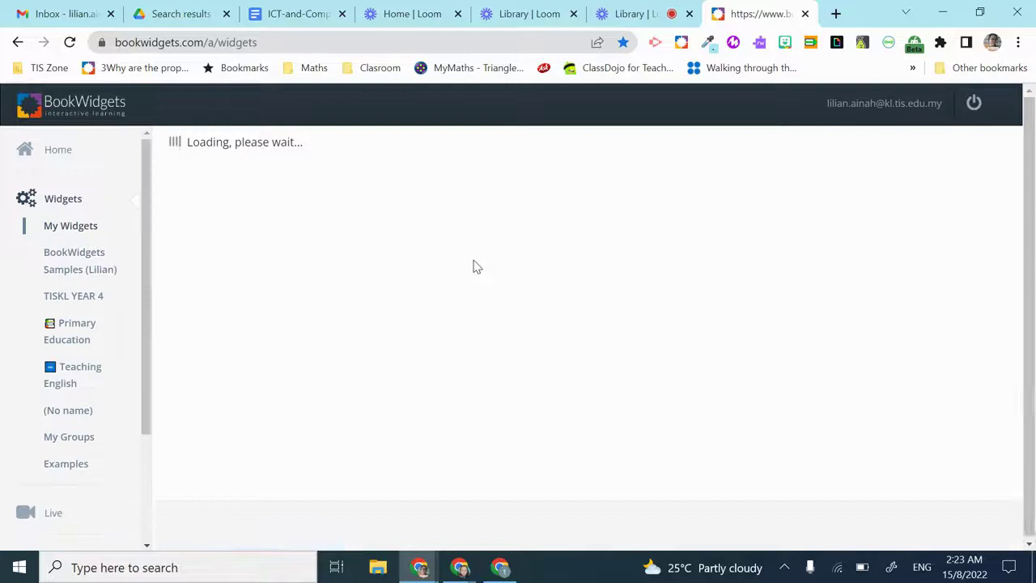
Preview the "Term 3 Computing" worksheet and examine its rubric's level columns with their Student's and Teacher's Rubric descriptions.
{"action": "scroll", "coordinate": [442, 400], "scroll_direction": "down", "scroll_amount": 1}
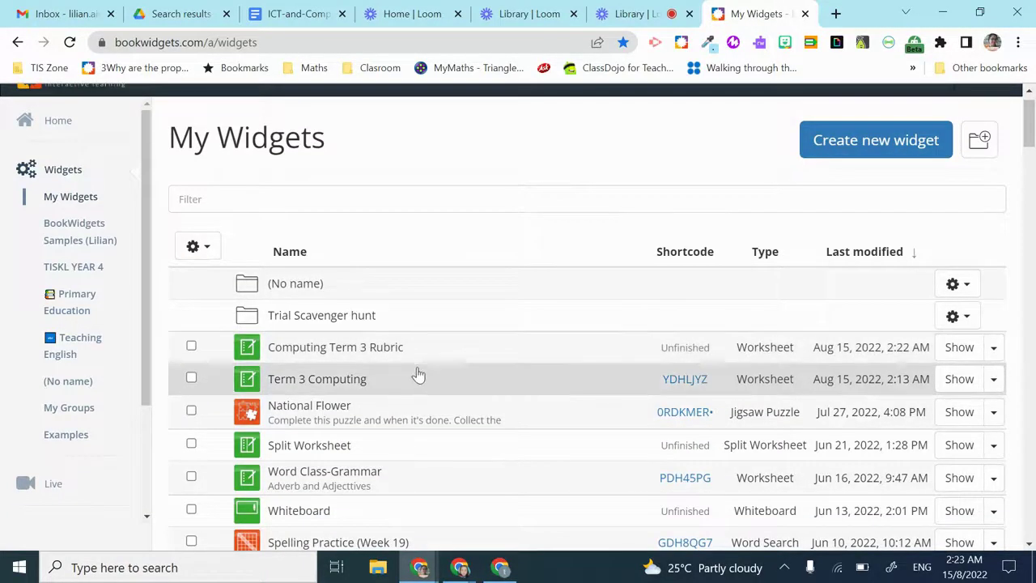
{"action": "left_click", "coordinate": [969, 381]}
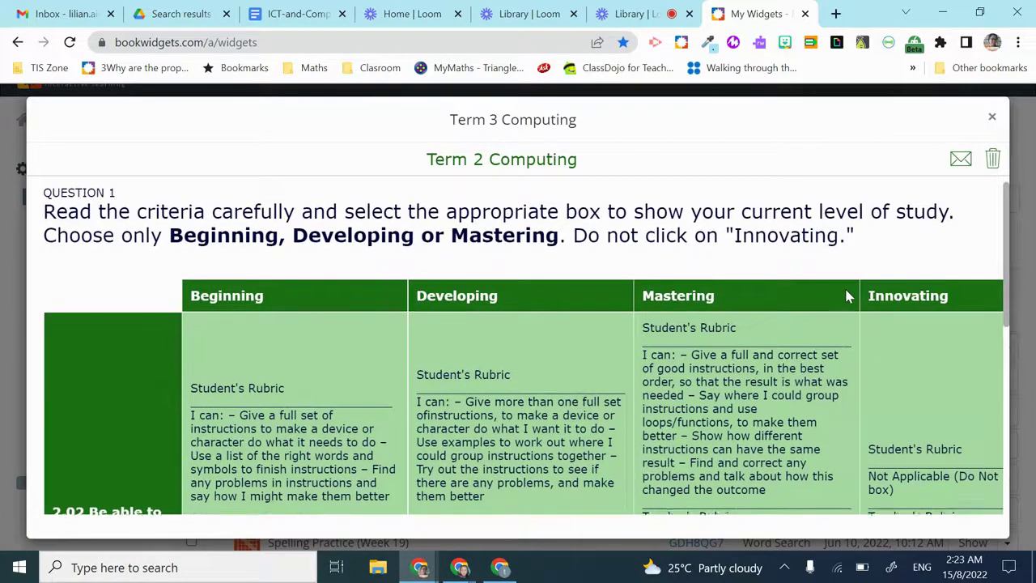
{"action": "scroll", "coordinate": [434, 256], "scroll_direction": "down", "scroll_amount": 1}
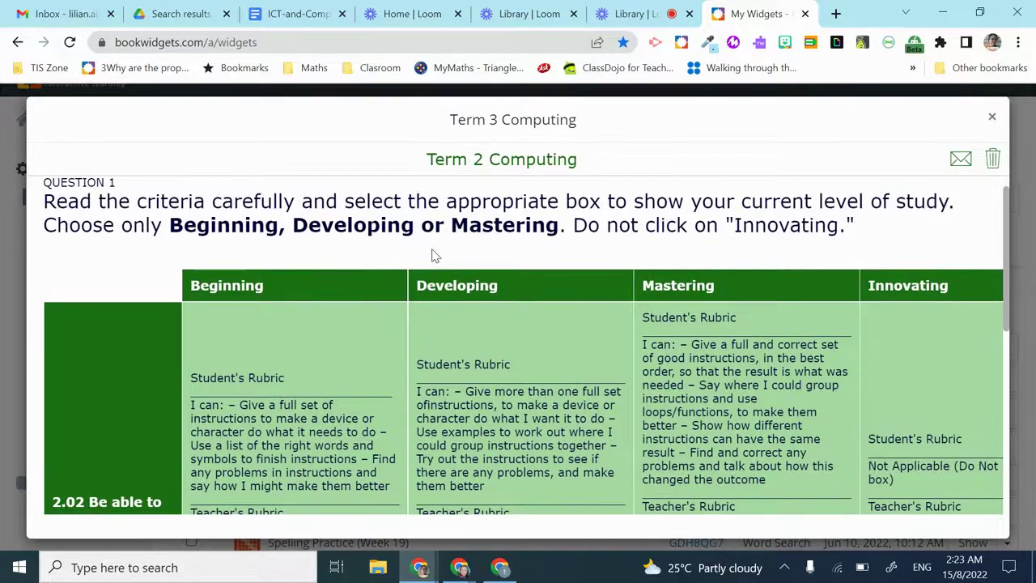
{"action": "scroll", "coordinate": [565, 272], "scroll_direction": "down", "scroll_amount": 2}
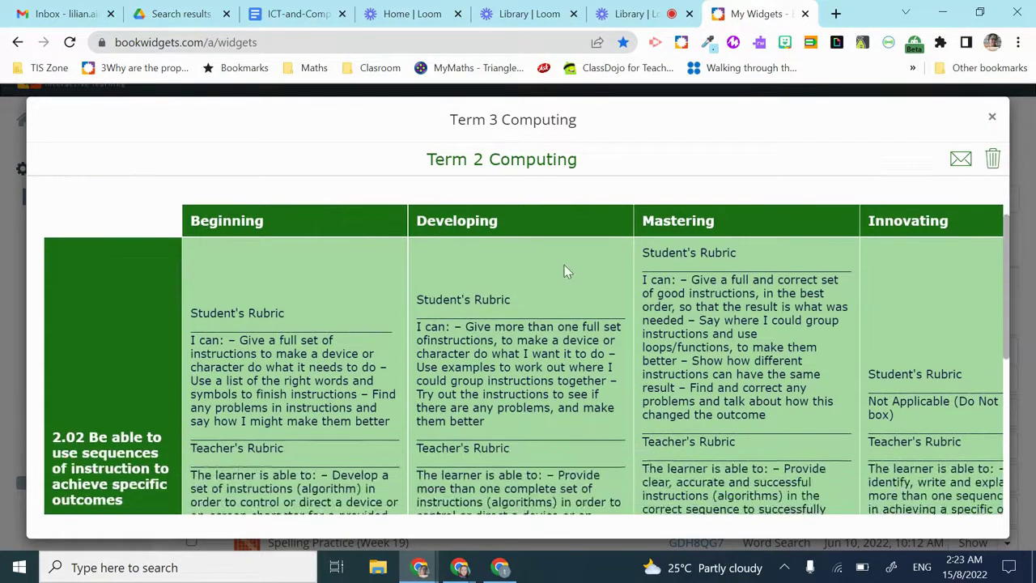
{"action": "scroll", "coordinate": [122, 389], "scroll_direction": "down", "scroll_amount": 3}
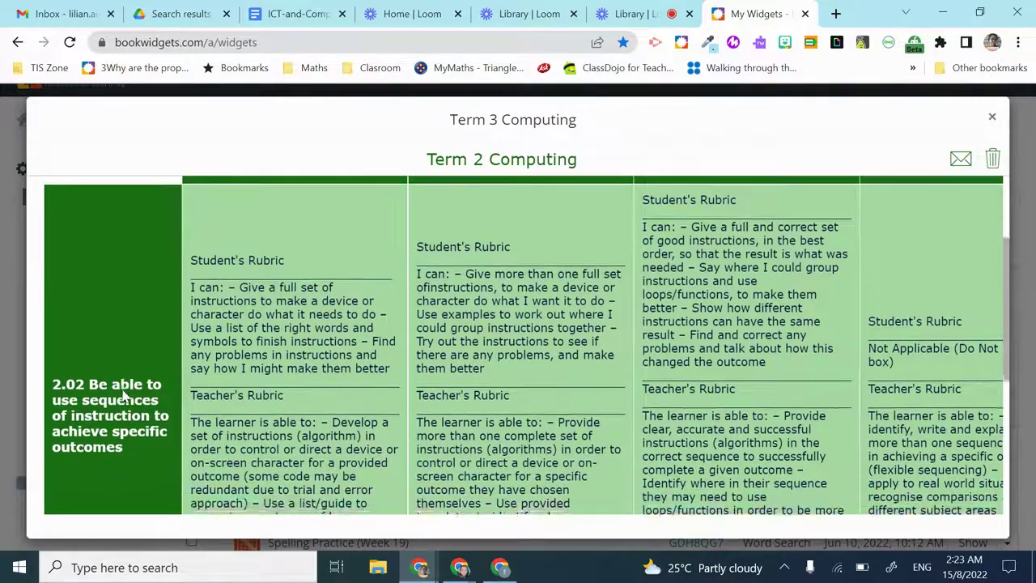
{"action": "scroll", "coordinate": [120, 385], "scroll_direction": "up", "scroll_amount": 2}
{"action": "scroll", "coordinate": [308, 367], "scroll_direction": "up", "scroll_amount": 2}
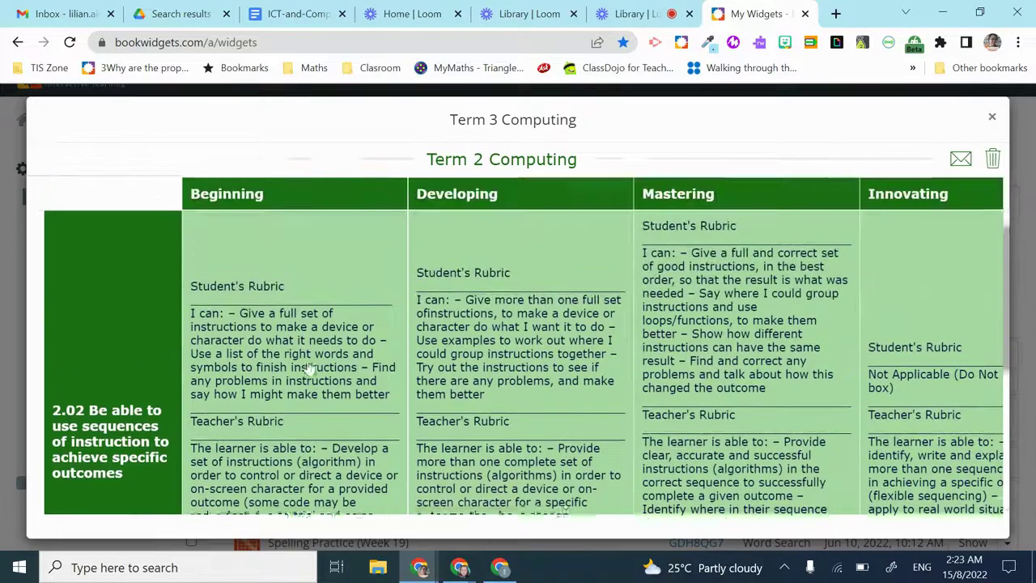
{"action": "scroll", "coordinate": [307, 429], "scroll_direction": "down", "scroll_amount": 1}
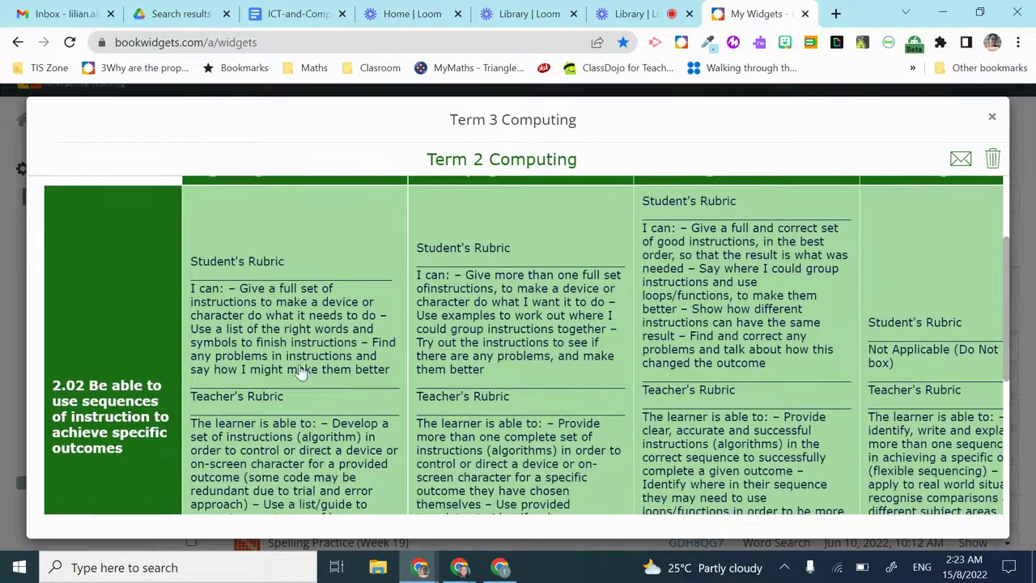
{"action": "scroll", "coordinate": [478, 415], "scroll_direction": "down", "scroll_amount": 5}
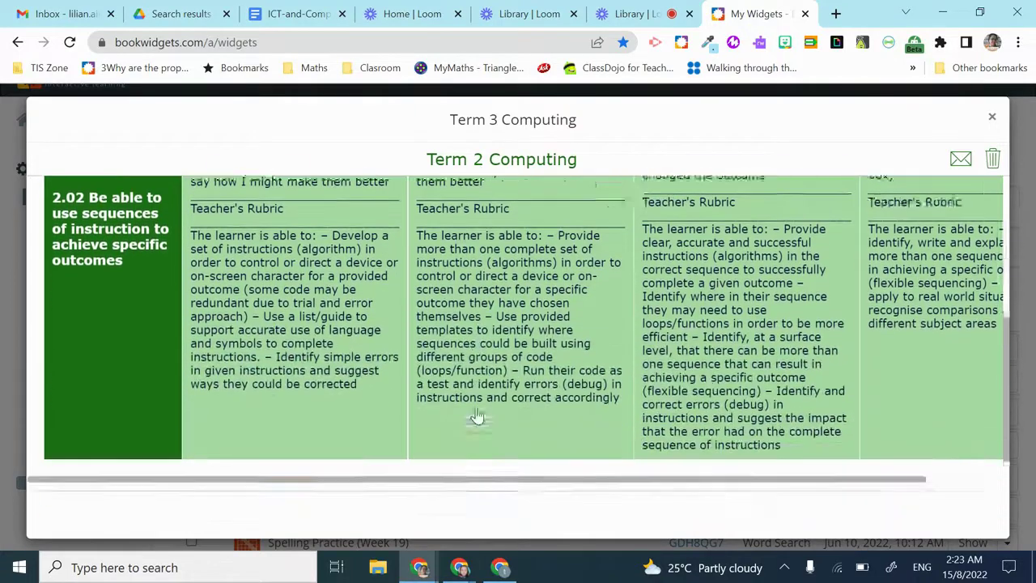
{"action": "scroll", "coordinate": [478, 416], "scroll_direction": "up", "scroll_amount": 2}
{"action": "scroll", "coordinate": [478, 415], "scroll_direction": "up", "scroll_amount": 2}
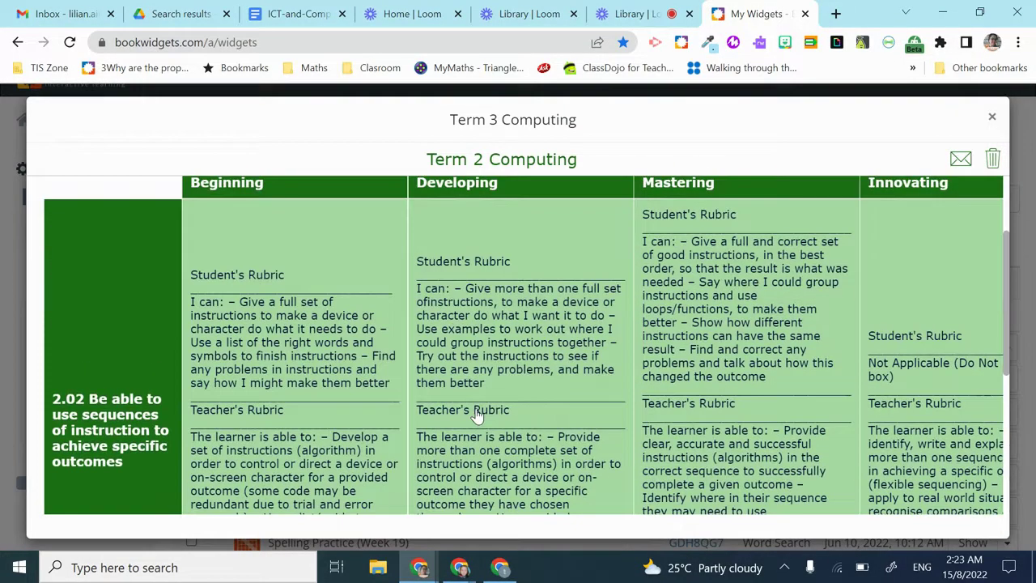
{"action": "scroll", "coordinate": [478, 415], "scroll_direction": "up", "scroll_amount": 1}
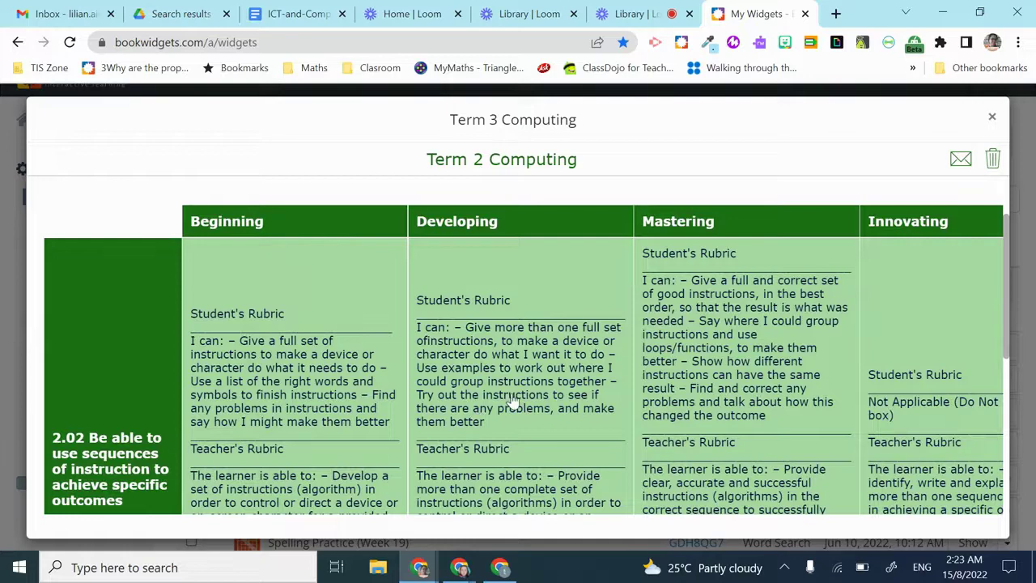
{"action": "scroll", "coordinate": [512, 402], "scroll_direction": "down", "scroll_amount": 1}
{"action": "scroll", "coordinate": [512, 402], "scroll_direction": "down", "scroll_amount": 1}
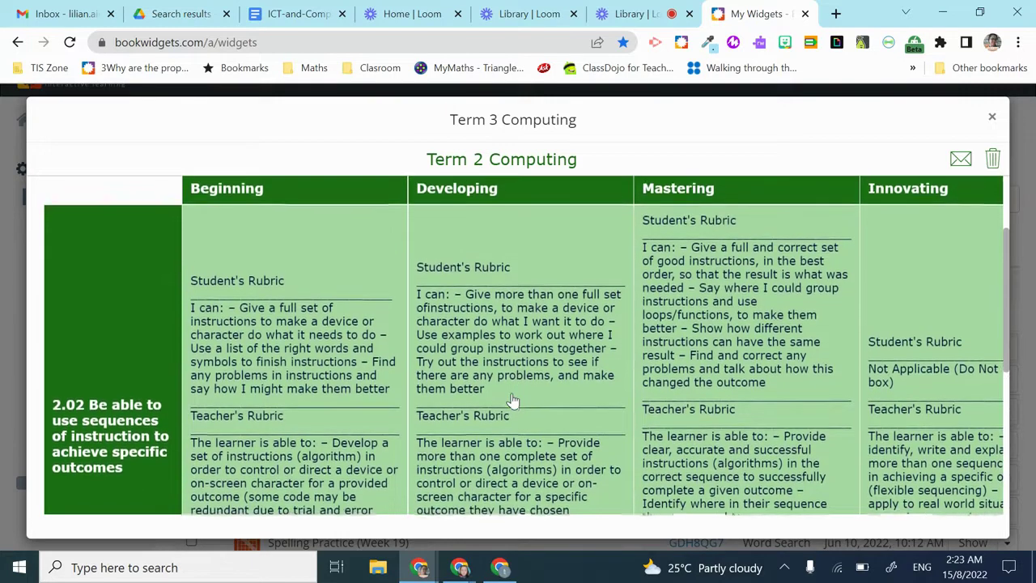
{"action": "scroll", "coordinate": [511, 399], "scroll_direction": "up", "scroll_amount": 1}
{"action": "scroll", "coordinate": [511, 400], "scroll_direction": "down", "scroll_amount": 1}
{"action": "scroll", "coordinate": [511, 401], "scroll_direction": "up", "scroll_amount": 1}
{"action": "scroll", "coordinate": [511, 400], "scroll_direction": "down", "scroll_amount": 2}
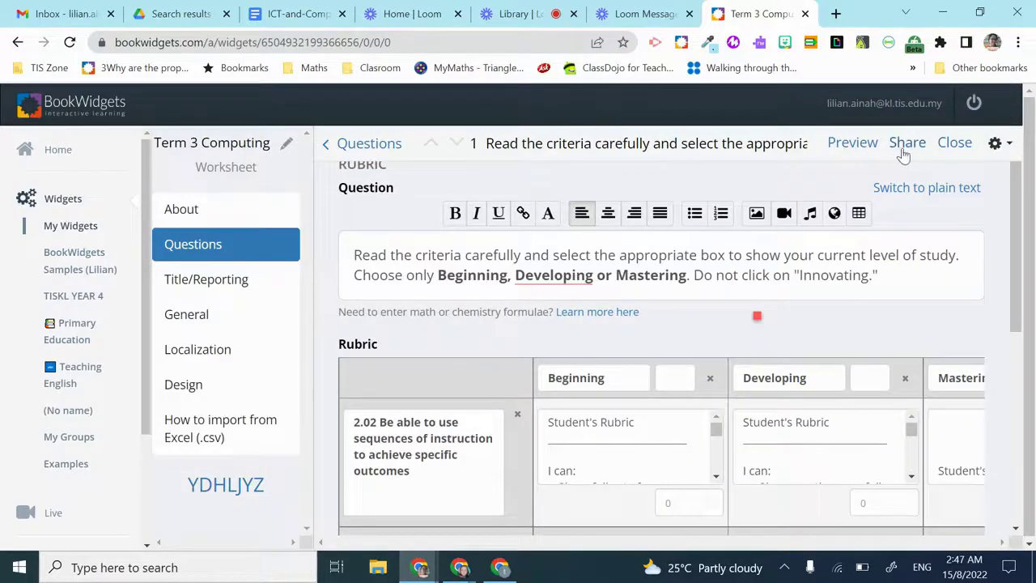
Share the "Term 3 Computing" worksheet to the "Training GC" course as a Google Classroom draft.
{"action": "left_click", "coordinate": [905, 146]}
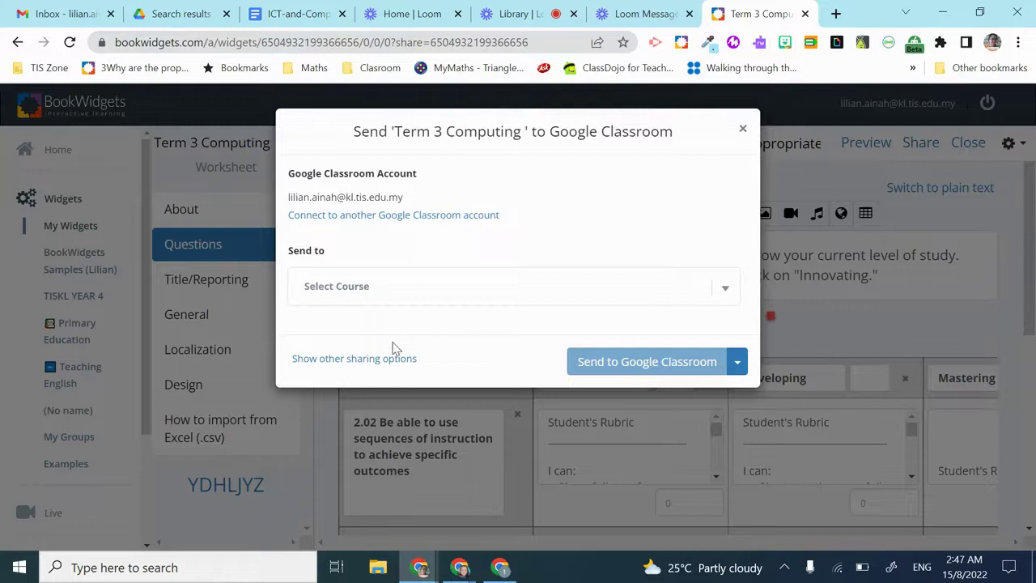
{"action": "left_click", "coordinate": [727, 293]}
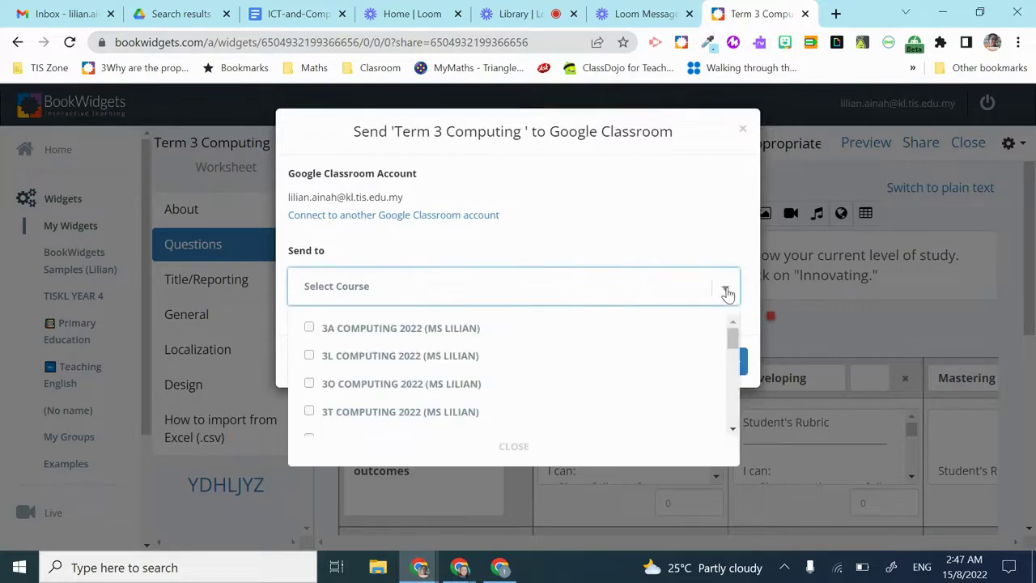
{"action": "left_click_drag", "start_coordinate": [732, 321], "coordinate": [735, 421]}
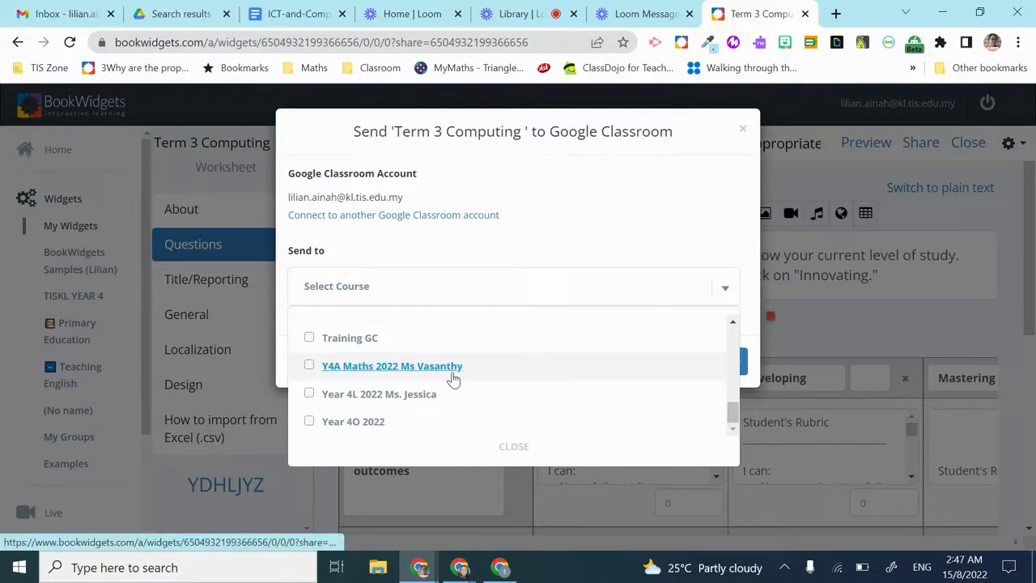
{"action": "left_click", "coordinate": [312, 340]}
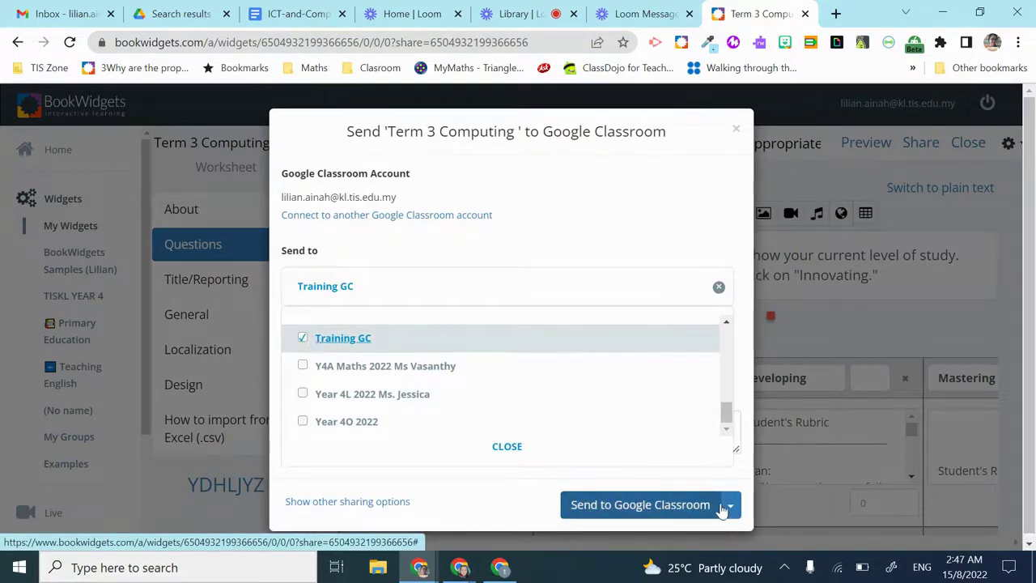
{"action": "left_click", "coordinate": [730, 508]}
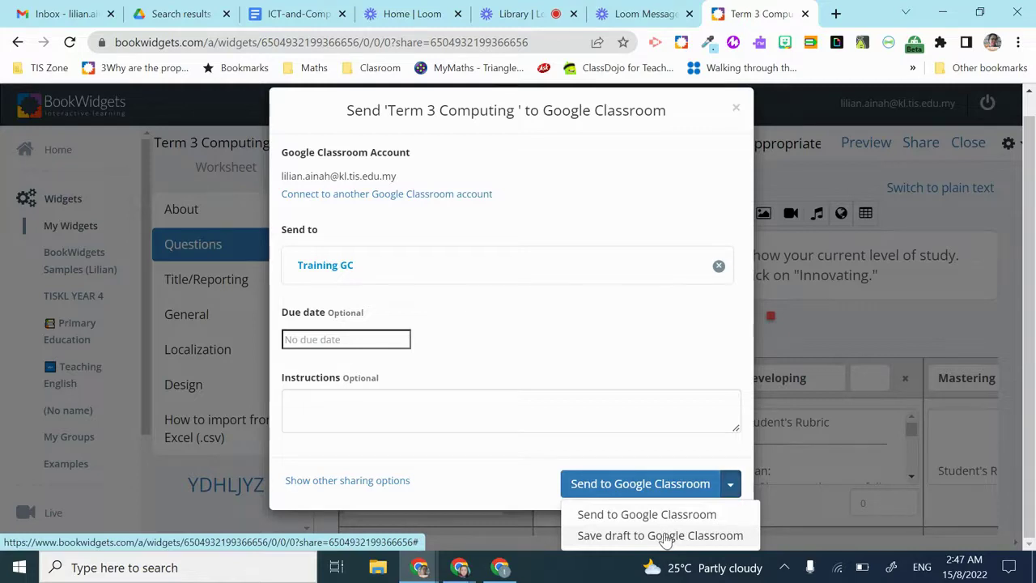
{"action": "left_click", "coordinate": [665, 536]}
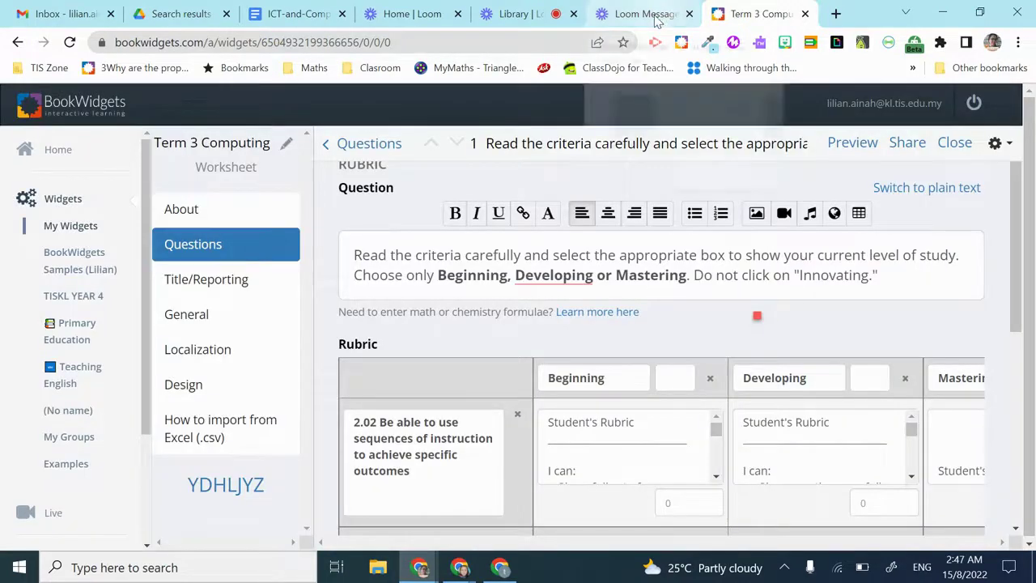
Open Google Classroom in a new browser tab and enter the "Training GC" class.
{"action": "left_click", "coordinate": [838, 22]}
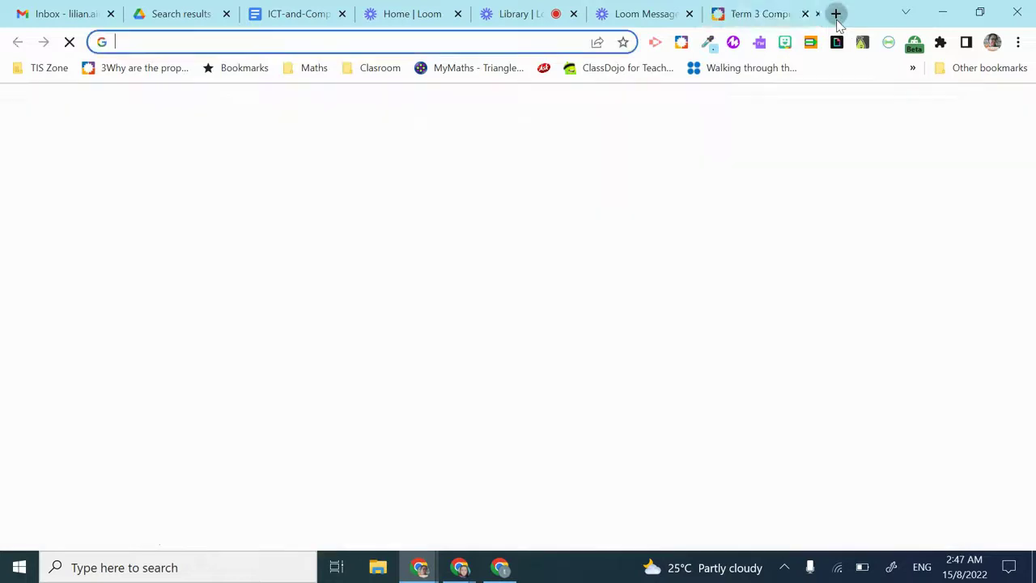
{"action": "left_click", "coordinate": [969, 109]}
{"action": "scroll", "coordinate": [932, 347], "scroll_direction": "down", "scroll_amount": 5}
{"action": "scroll", "coordinate": [896, 300], "scroll_direction": "up", "scroll_amount": 2}
{"action": "scroll", "coordinate": [895, 305], "scroll_direction": "down", "scroll_amount": 5}
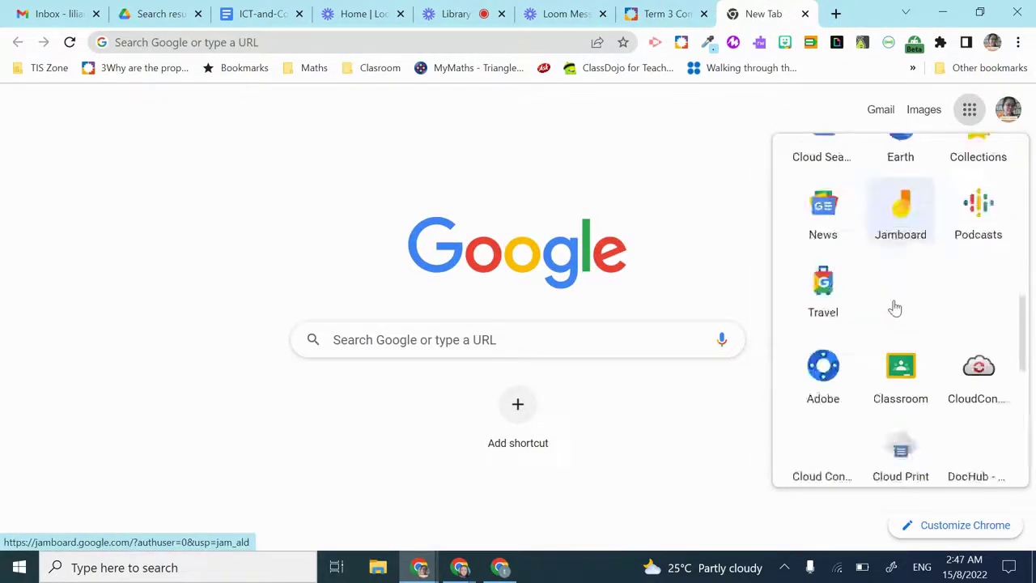
{"action": "left_click", "coordinate": [903, 232]}
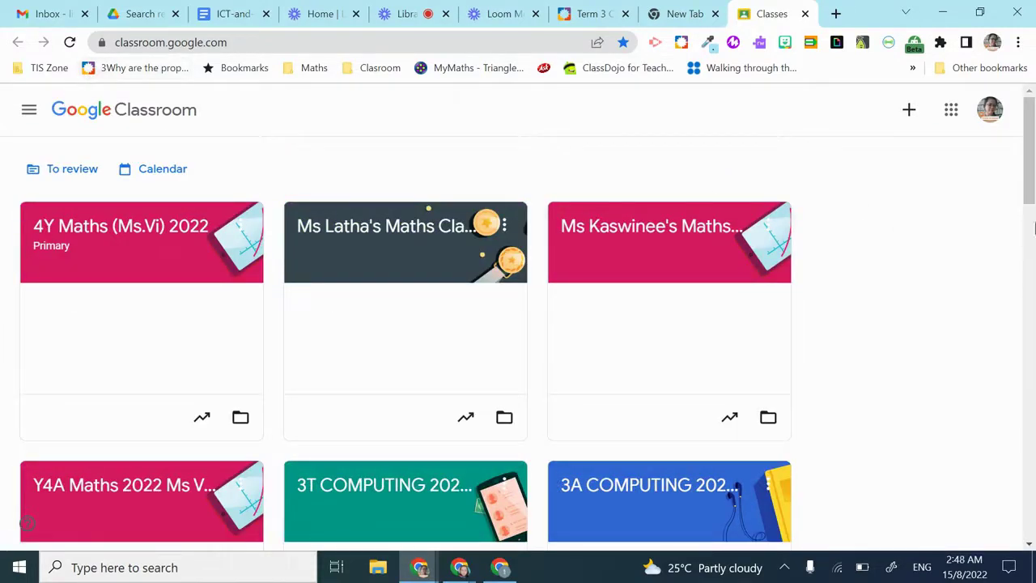
{"action": "left_click_drag", "start_coordinate": [1033, 169], "coordinate": [1032, 503]}
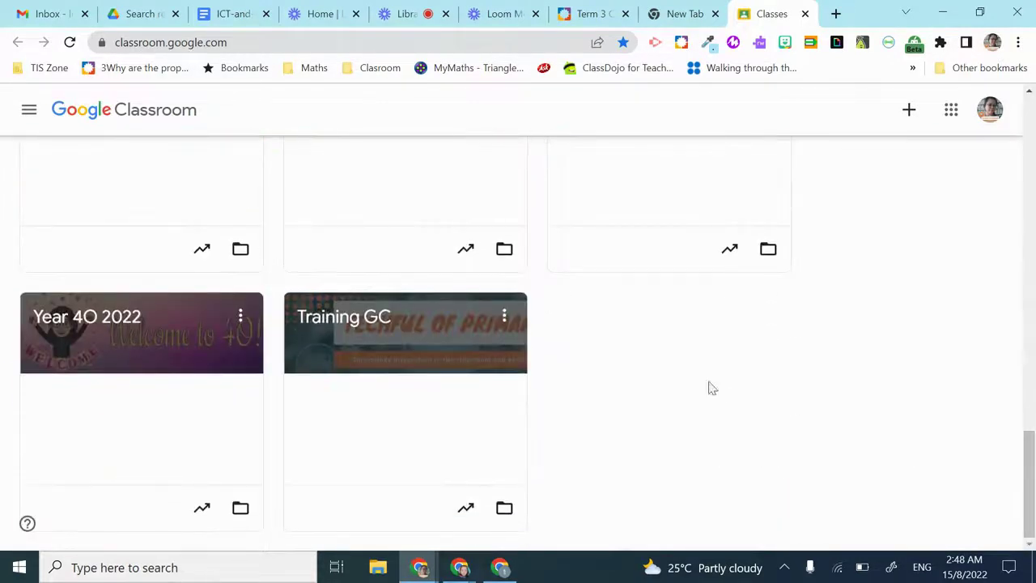
{"action": "left_click", "coordinate": [375, 332]}
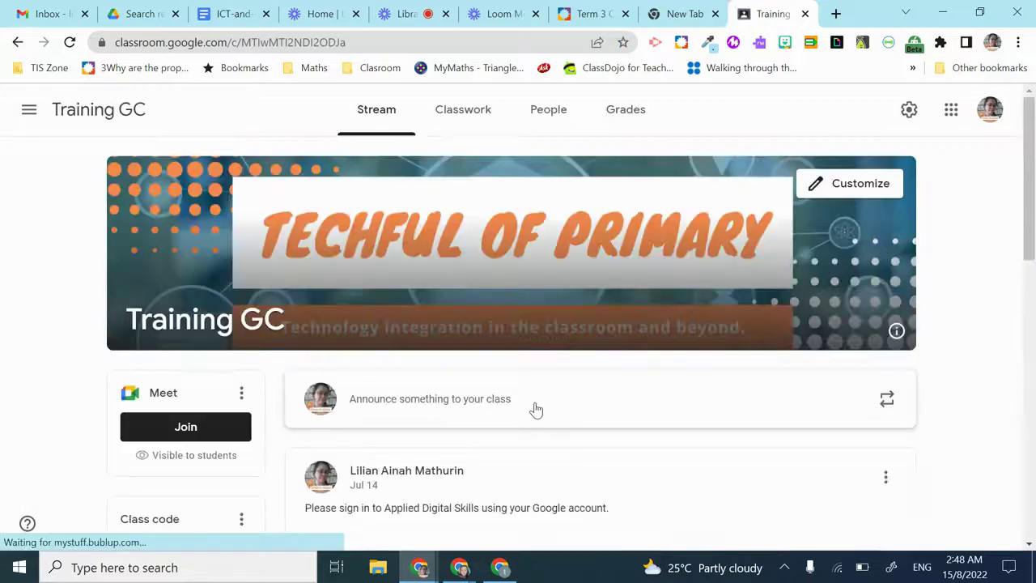
{"action": "scroll", "coordinate": [532, 410], "scroll_direction": "down", "scroll_amount": 1}
{"action": "scroll", "coordinate": [534, 407], "scroll_direction": "up", "scroll_amount": 1}
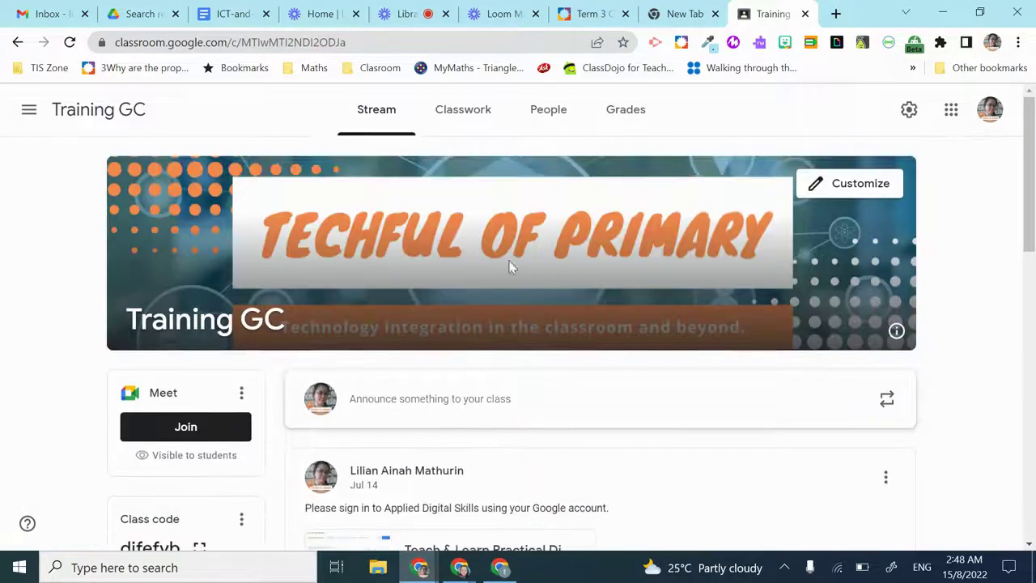
Find the draft assignment "Term 3 Computing" in the class's Classwork and open it for editing.
{"action": "left_click", "coordinate": [472, 115]}
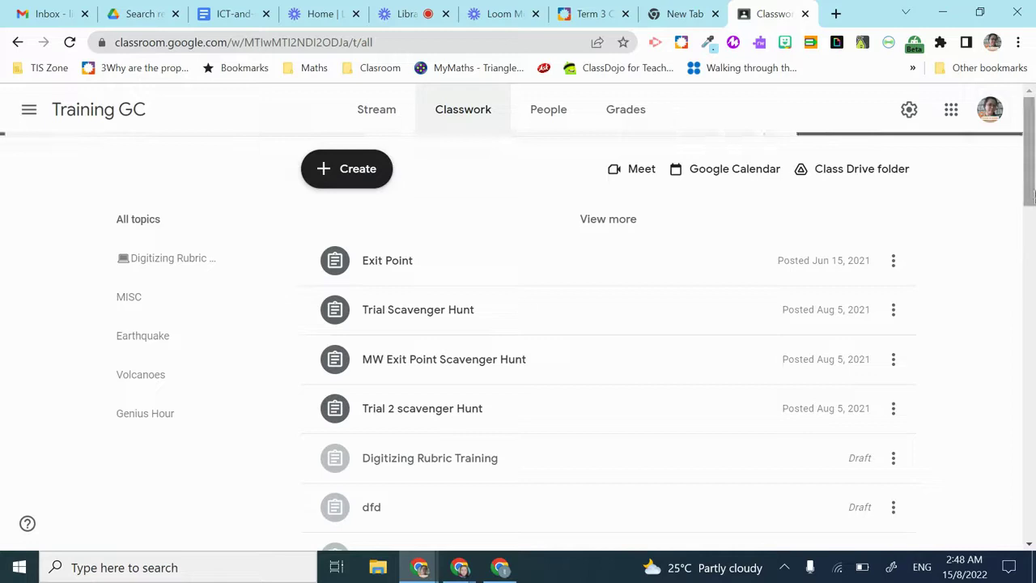
{"action": "left_click_drag", "start_coordinate": [1031, 197], "coordinate": [1031, 308]}
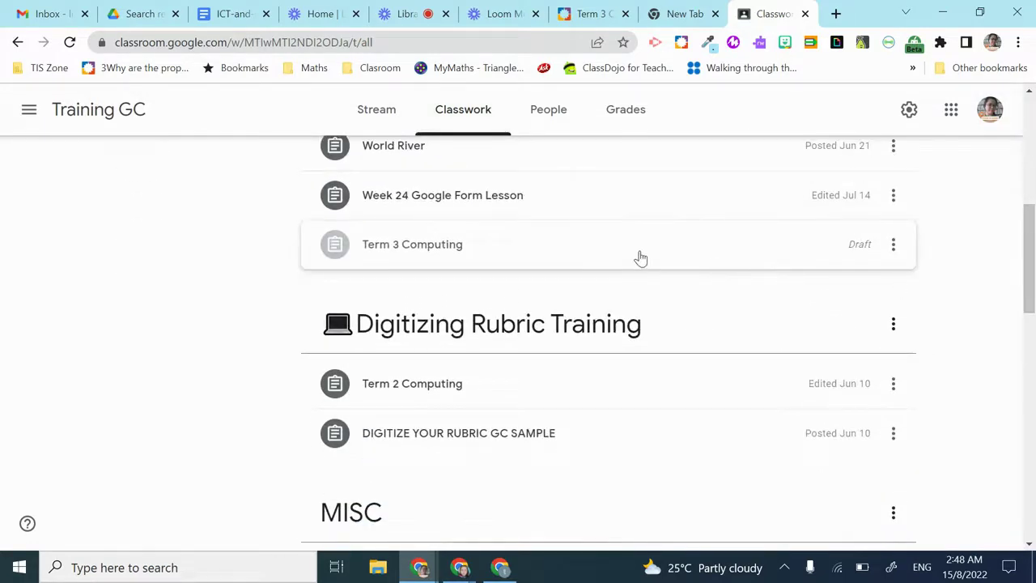
{"action": "left_click", "coordinate": [640, 258]}
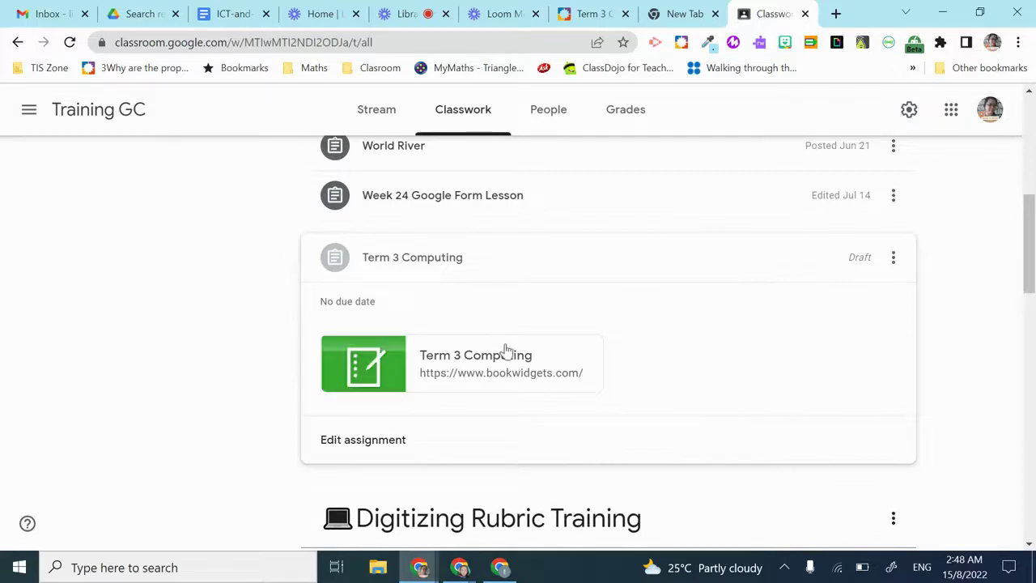
{"action": "left_click", "coordinate": [895, 268]}
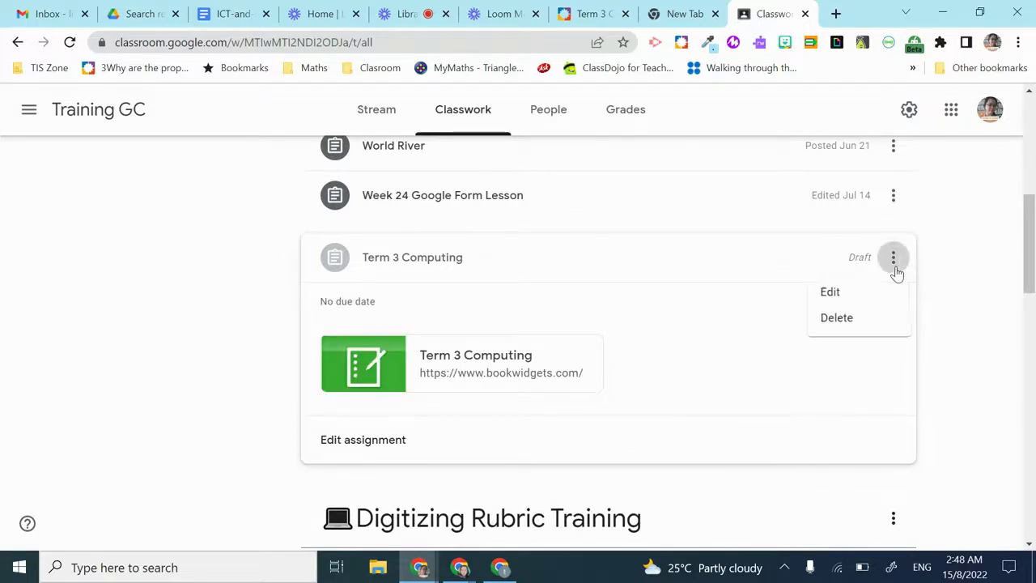
{"action": "left_click", "coordinate": [879, 295]}
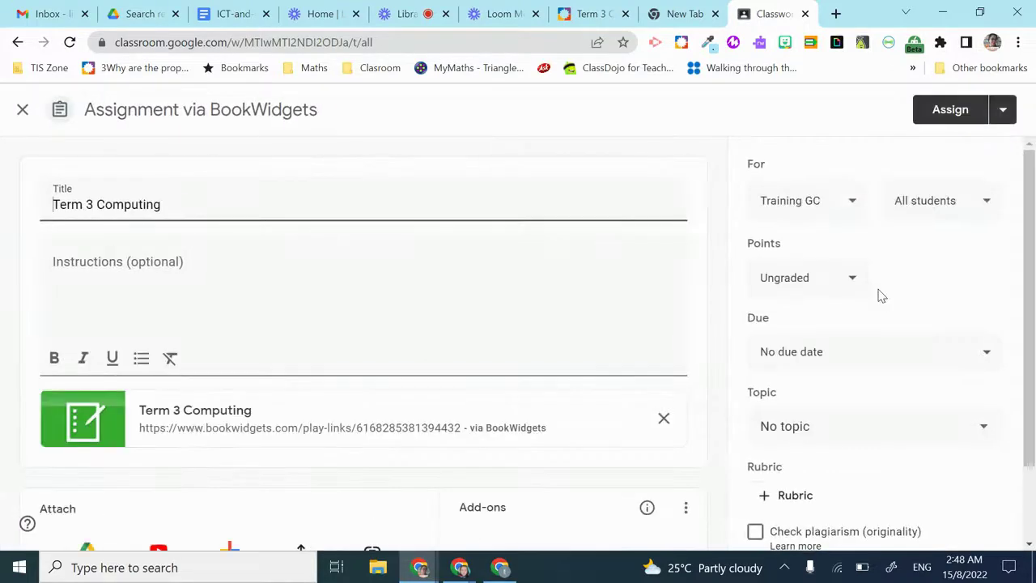
Examine the draft assignment's instructions, points, due date, topic, rubric and attachment options.
{"action": "left_click", "coordinate": [693, 123]}
{"action": "scroll", "coordinate": [599, 290], "scroll_direction": "up", "scroll_amount": 2}
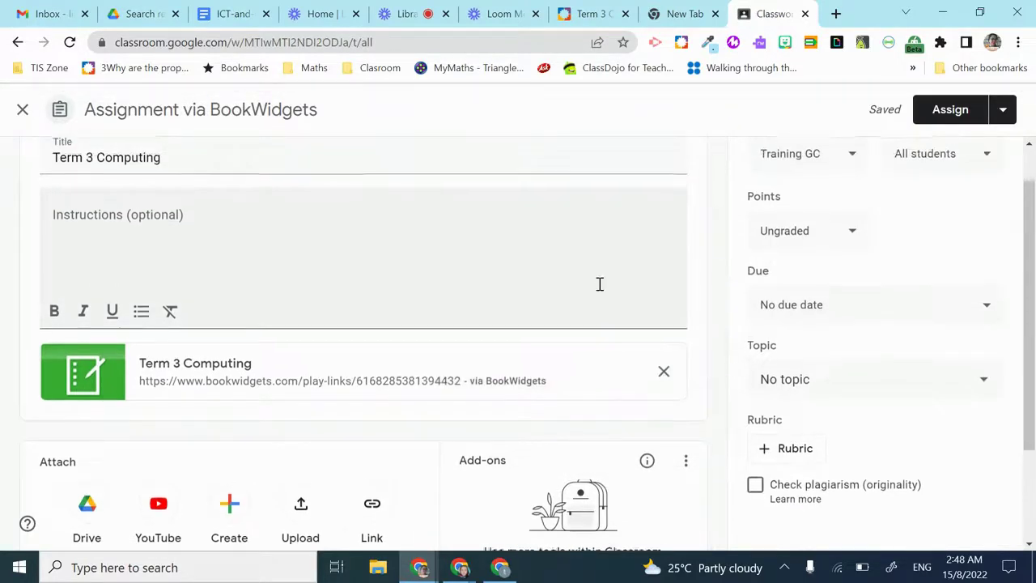
{"action": "left_click", "coordinate": [289, 259]}
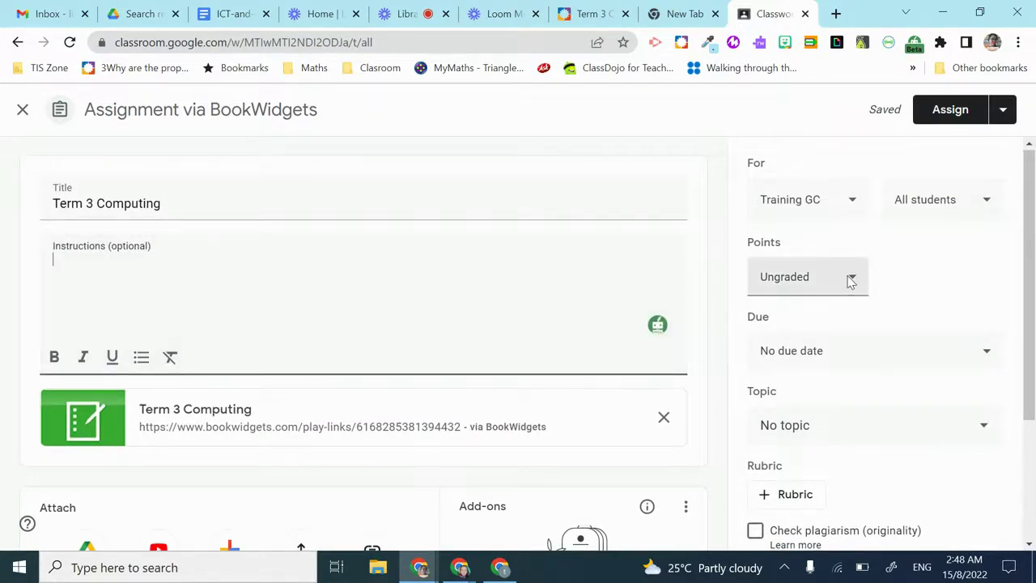
{"action": "scroll", "coordinate": [928, 310], "scroll_direction": "down", "scroll_amount": 2}
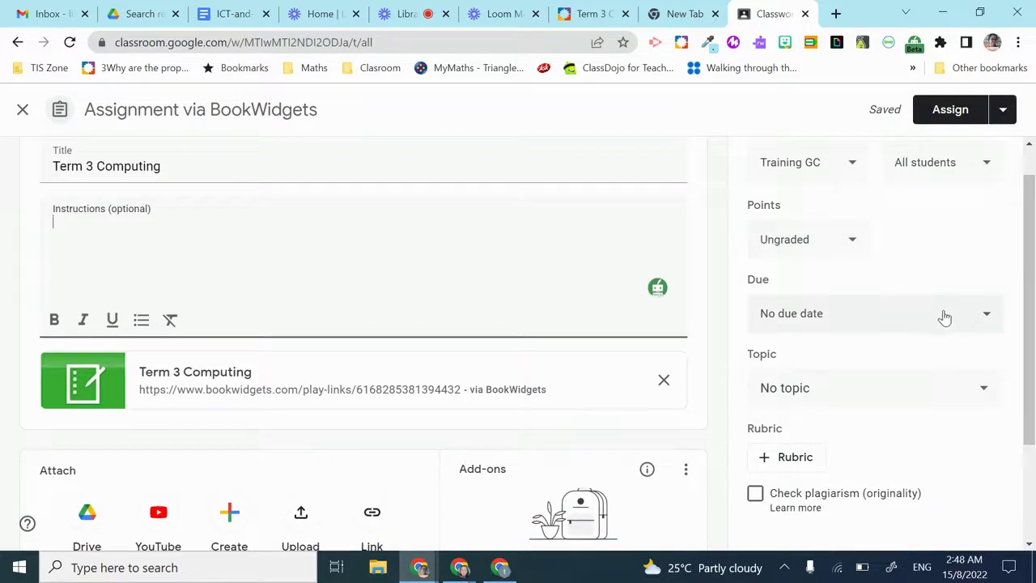
{"action": "scroll", "coordinate": [957, 348], "scroll_direction": "up", "scroll_amount": 2}
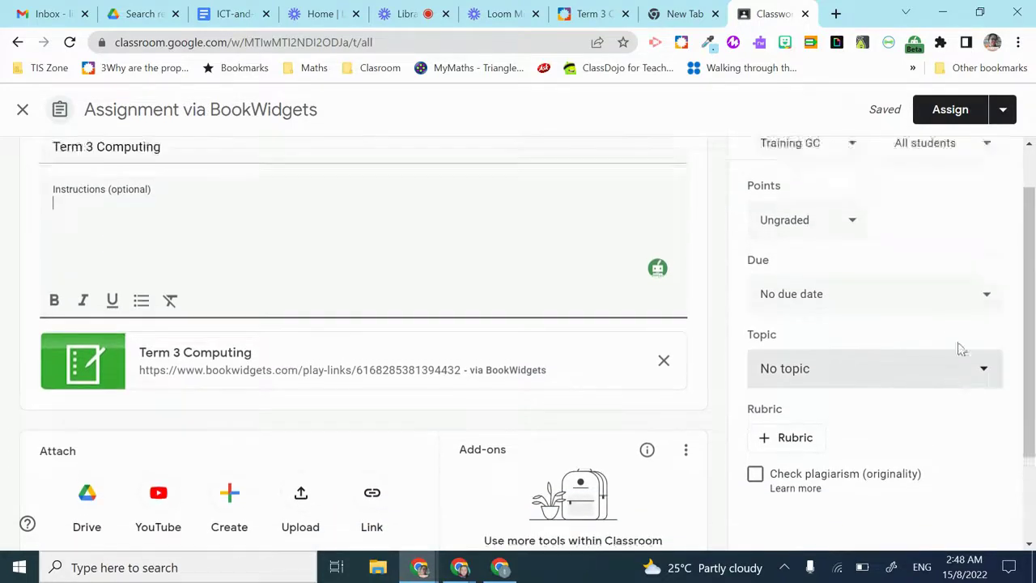
{"action": "scroll", "coordinate": [561, 306], "scroll_direction": "down", "scroll_amount": 4}
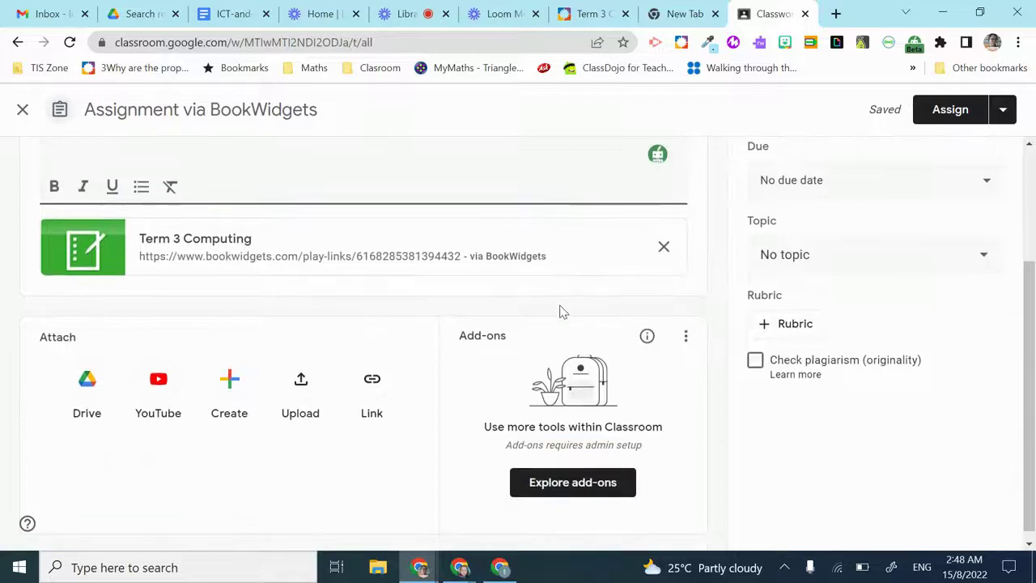
{"action": "scroll", "coordinate": [560, 308], "scroll_direction": "up", "scroll_amount": 4}
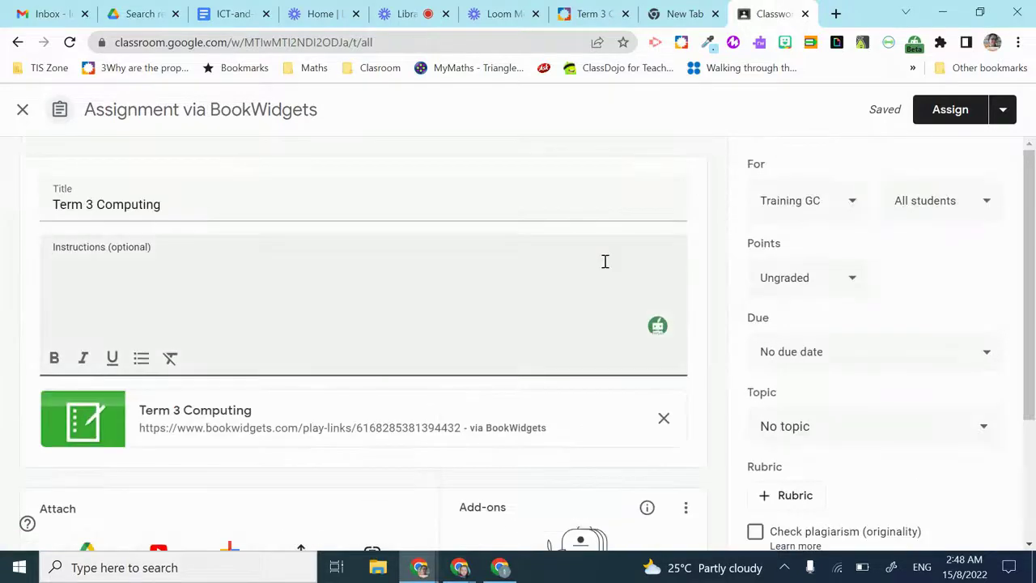
Assign the "Term 3 Computing" draft to all students in the Training GC class and confirm the posting.
{"action": "scroll", "coordinate": [867, 382], "scroll_direction": "down", "scroll_amount": 3}
{"action": "scroll", "coordinate": [878, 349], "scroll_direction": "up", "scroll_amount": 3}
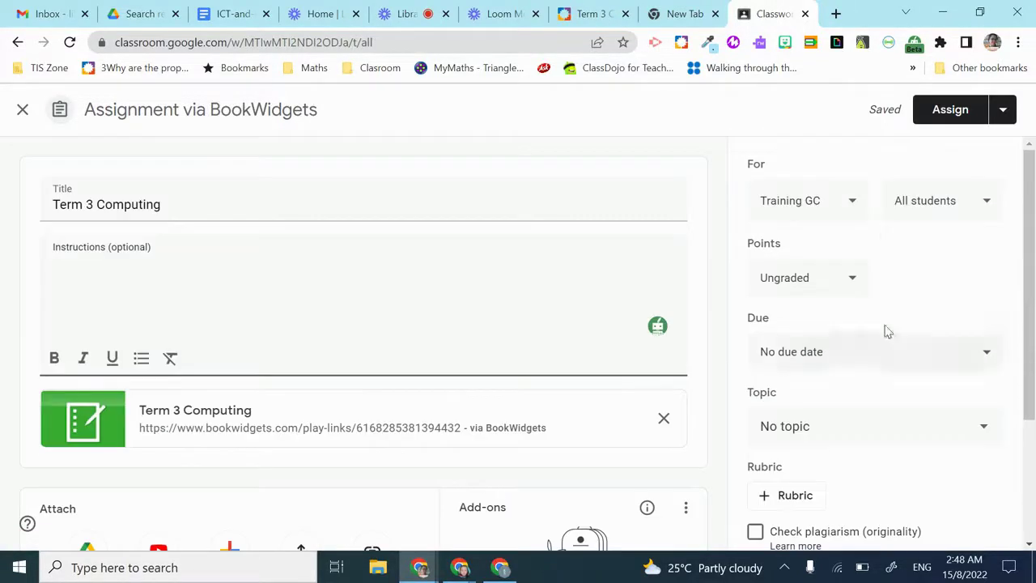
{"action": "left_click", "coordinate": [928, 215]}
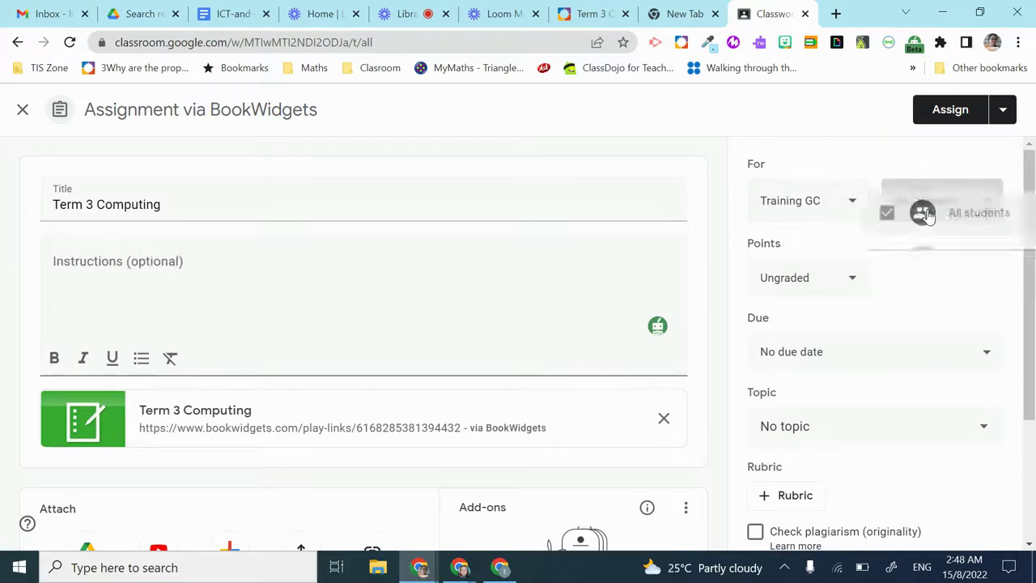
{"action": "left_click", "coordinate": [955, 115]}
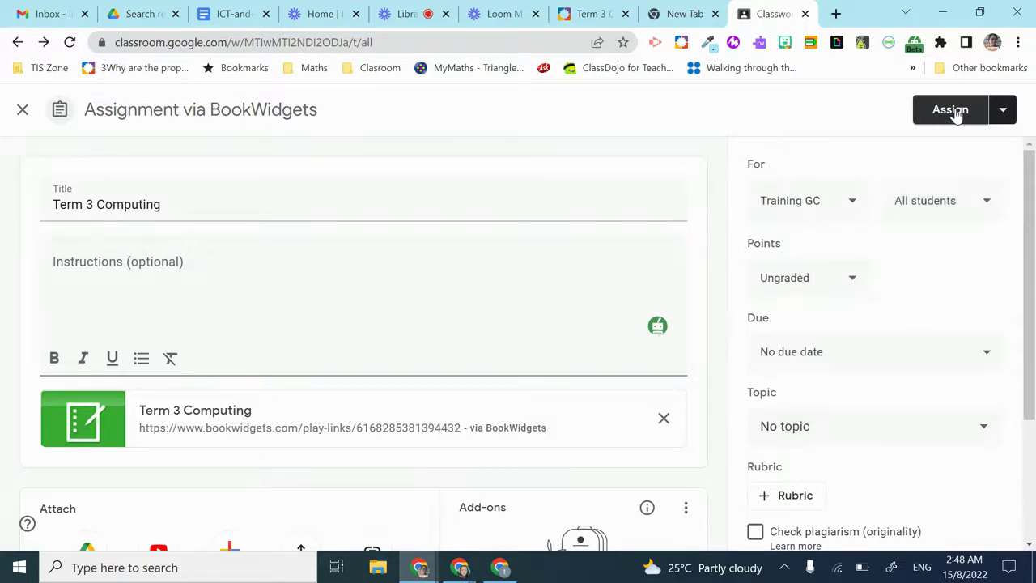
{"action": "left_click", "coordinate": [952, 112]}
{"action": "left_click", "coordinate": [612, 360]}
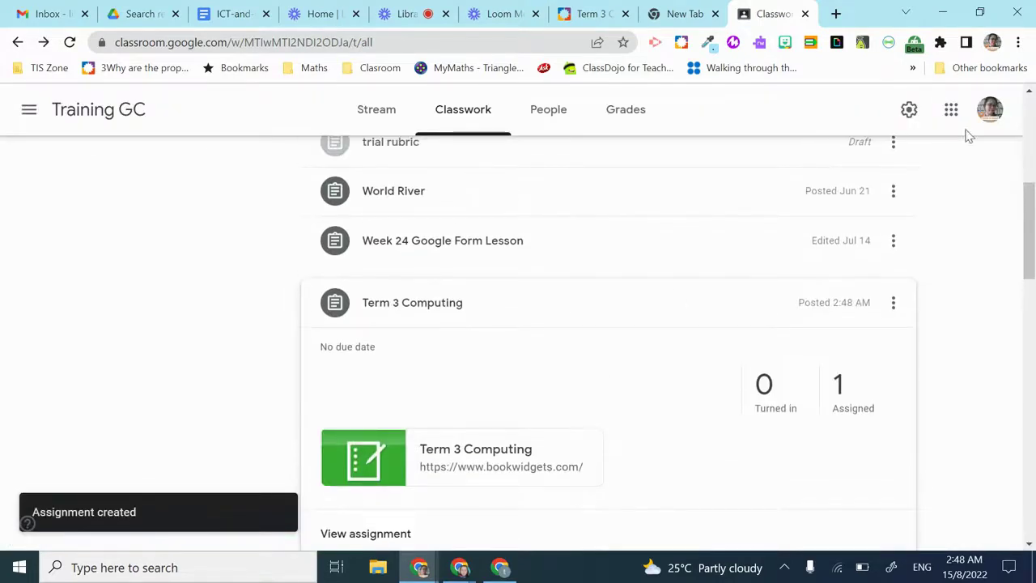
Switch to the student's browser profile and open Google Classroom there.
{"action": "left_click", "coordinate": [992, 44]}
{"action": "scroll", "coordinate": [890, 393], "scroll_direction": "down", "scroll_amount": 2}
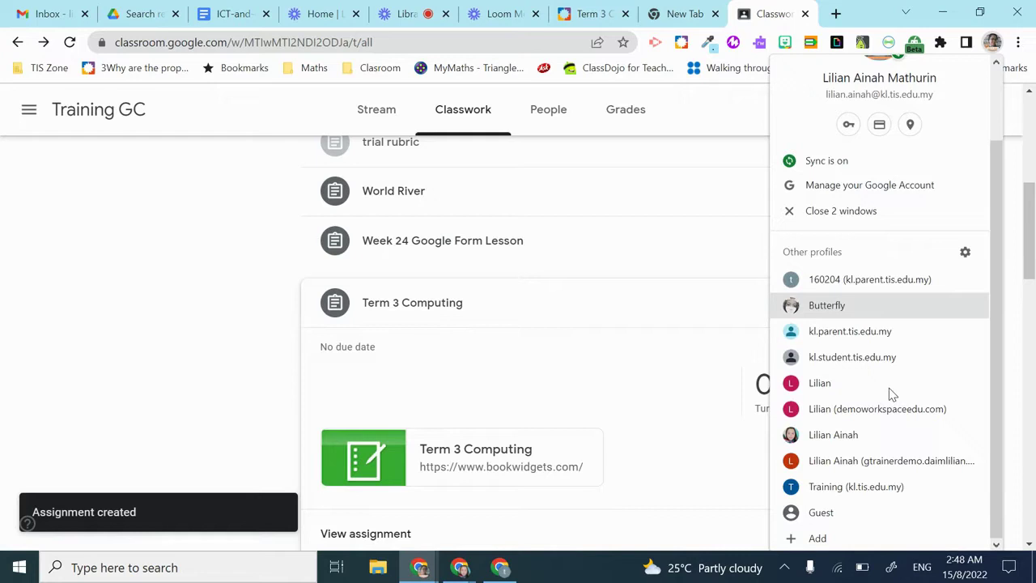
{"action": "left_click", "coordinate": [852, 291]}
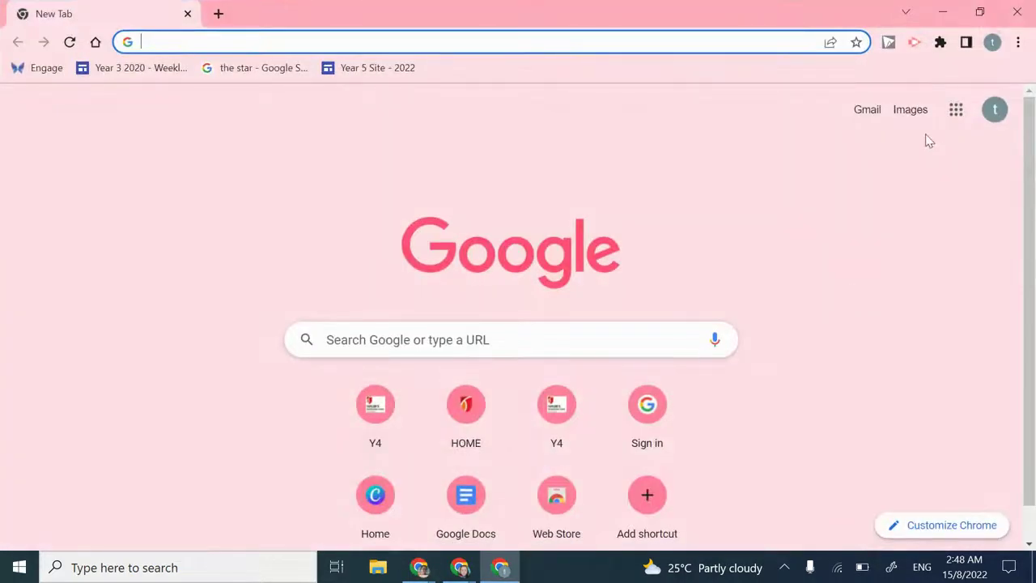
{"action": "left_click", "coordinate": [957, 111]}
{"action": "scroll", "coordinate": [934, 307], "scroll_direction": "down", "scroll_amount": 5}
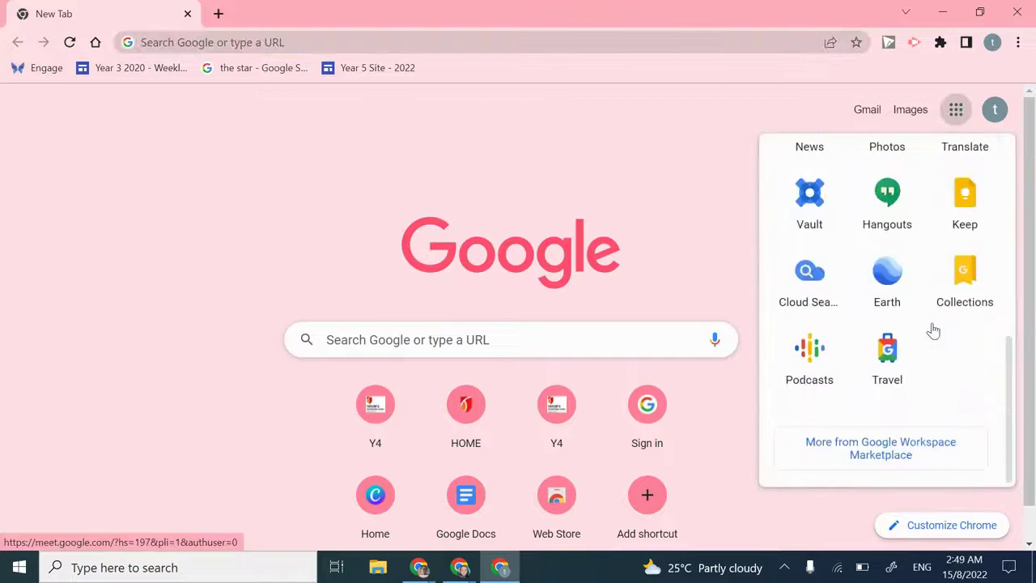
{"action": "scroll", "coordinate": [932, 327], "scroll_direction": "down", "scroll_amount": 6}
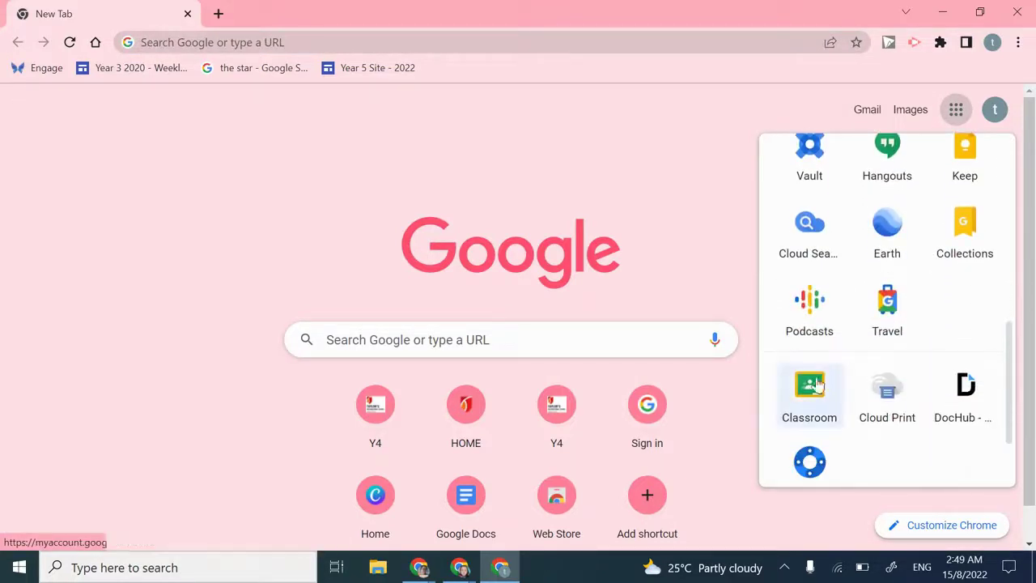
{"action": "left_click", "coordinate": [812, 386]}
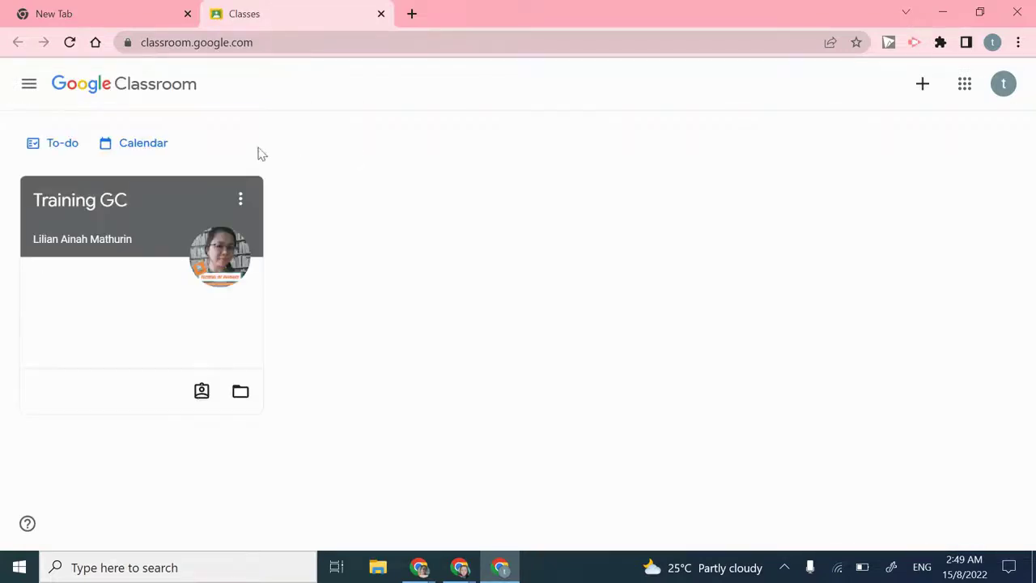
Open the new "Term 3 Computing" assignment in the Training GC class and launch its attached BookWidgets worksheet.
{"action": "left_click", "coordinate": [134, 203]}
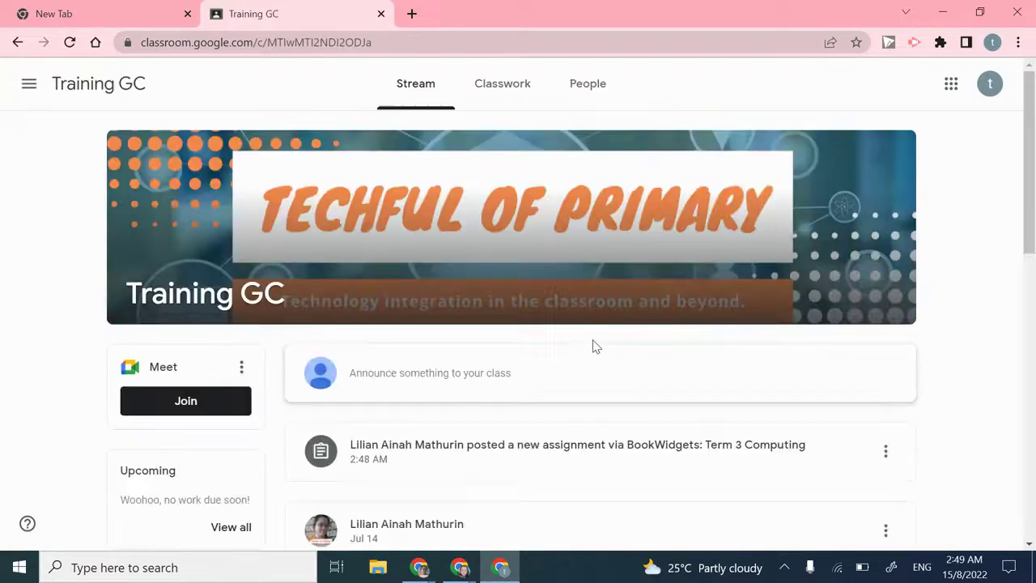
{"action": "left_click", "coordinate": [593, 458]}
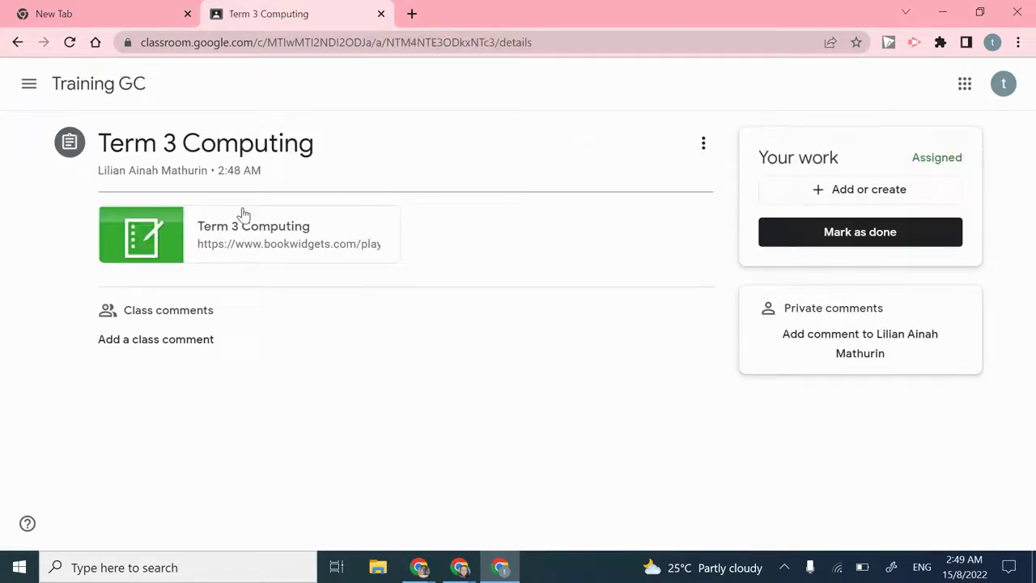
{"action": "left_click", "coordinate": [235, 235]}
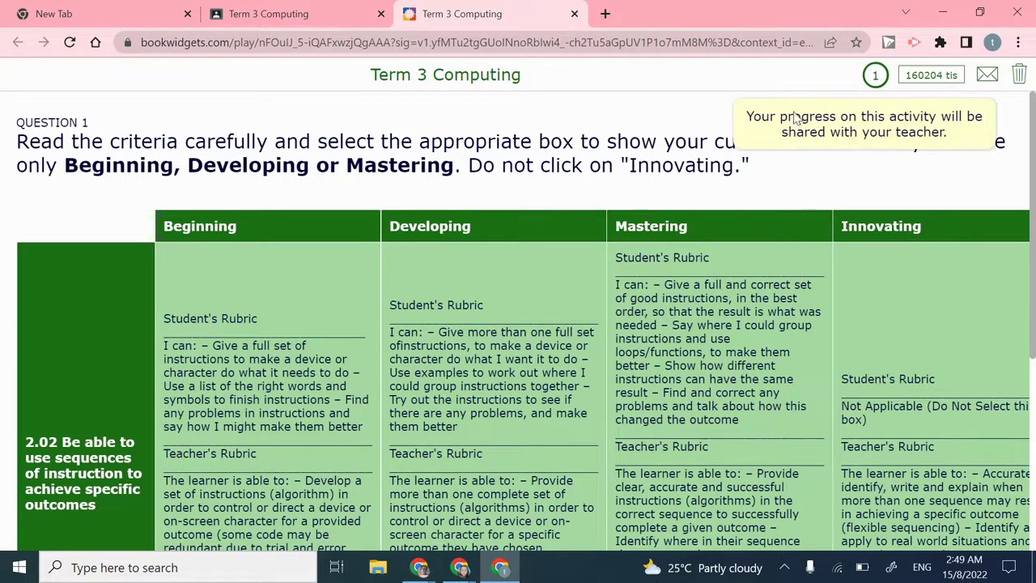
Examine the worksheet's instructions and the Beginning, Developing, Mastering and Innovating criteria for 2.02 as a student.
{"action": "scroll", "coordinate": [626, 207], "scroll_direction": "down", "scroll_amount": 1}
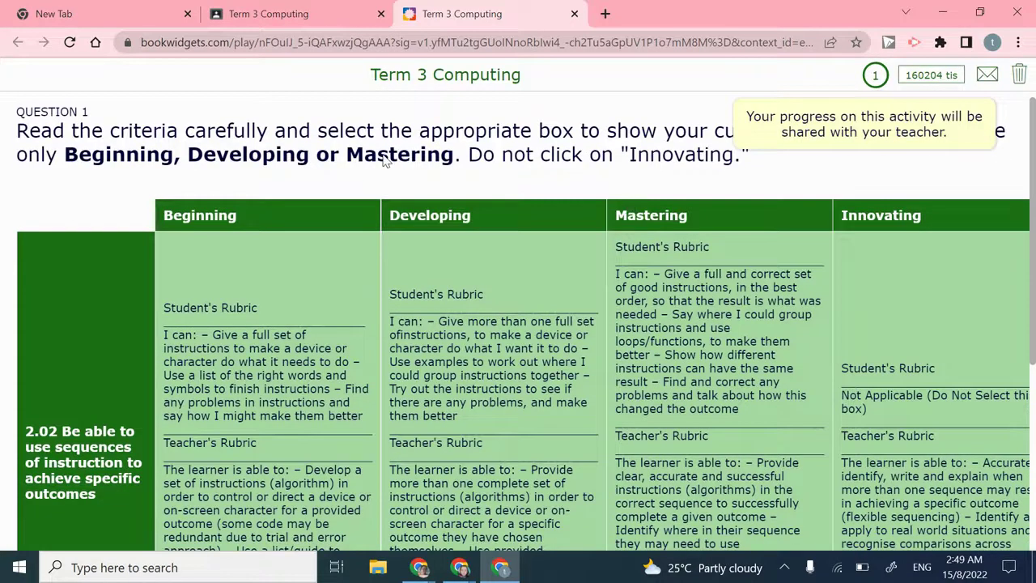
{"action": "scroll", "coordinate": [386, 161], "scroll_direction": "up", "scroll_amount": 1}
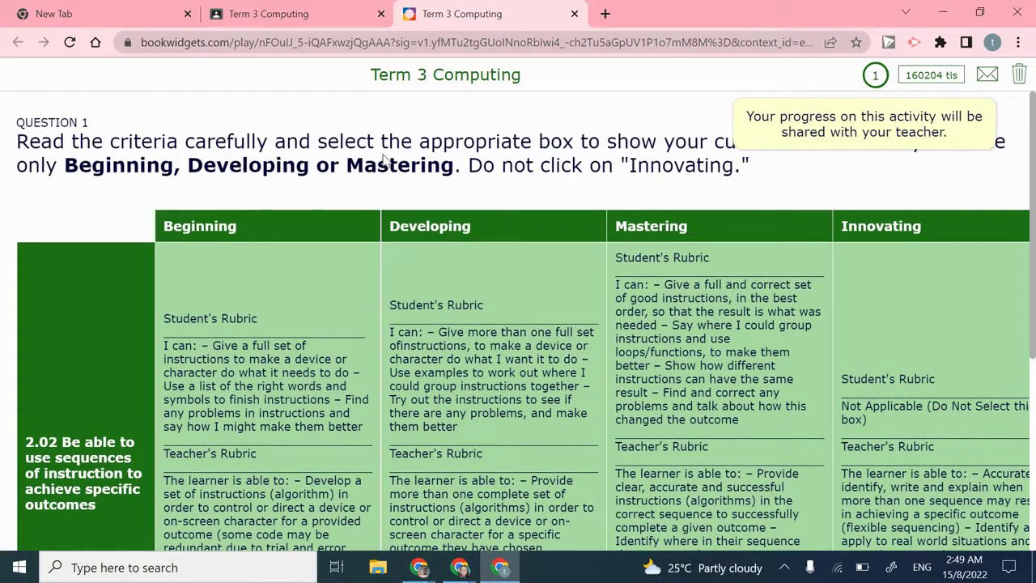
{"action": "left_click", "coordinate": [875, 75]}
{"action": "left_click", "coordinate": [875, 76]}
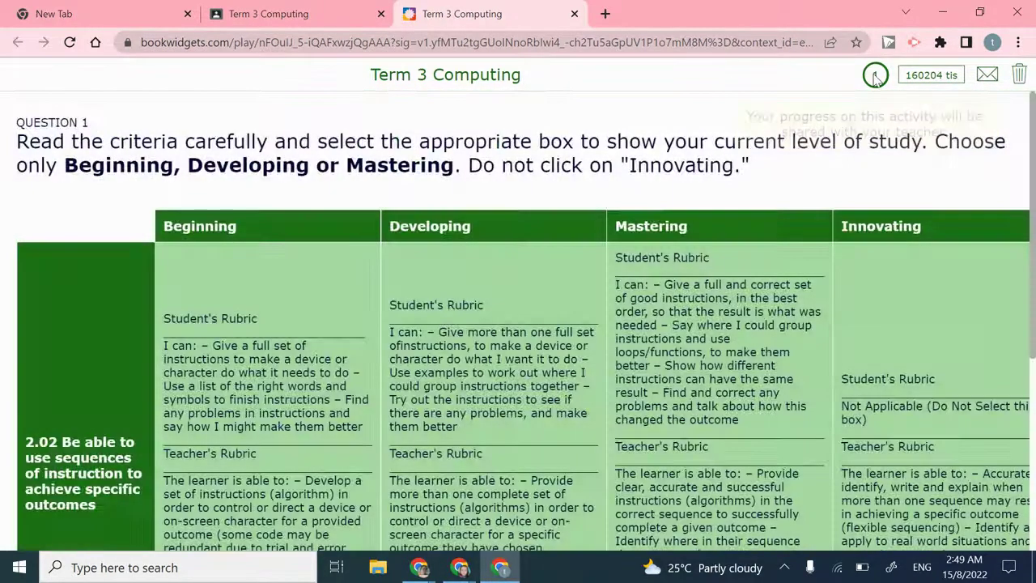
{"action": "scroll", "coordinate": [543, 387], "scroll_direction": "down", "scroll_amount": 2}
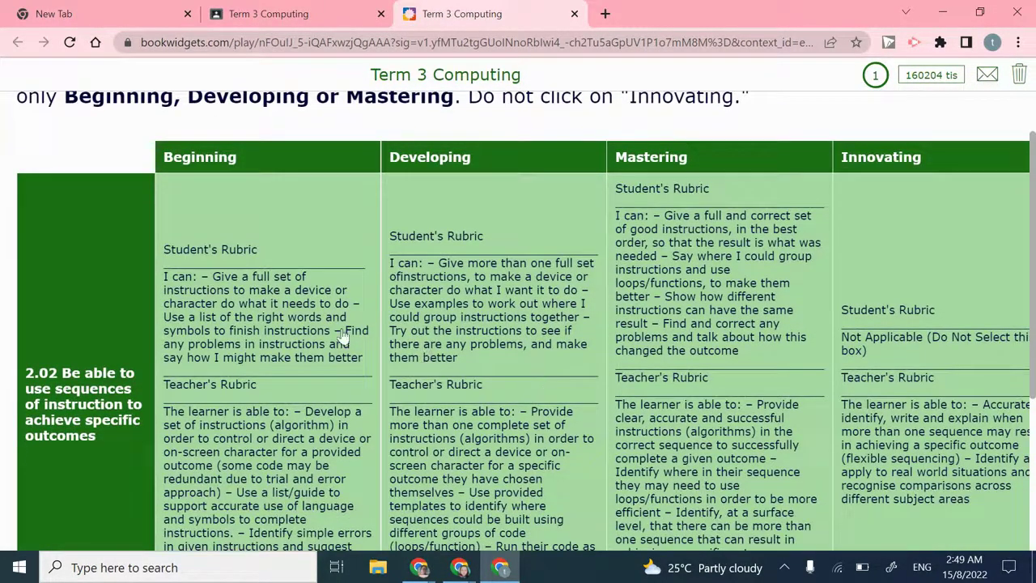
{"action": "scroll", "coordinate": [331, 324], "scroll_direction": "up", "scroll_amount": 1}
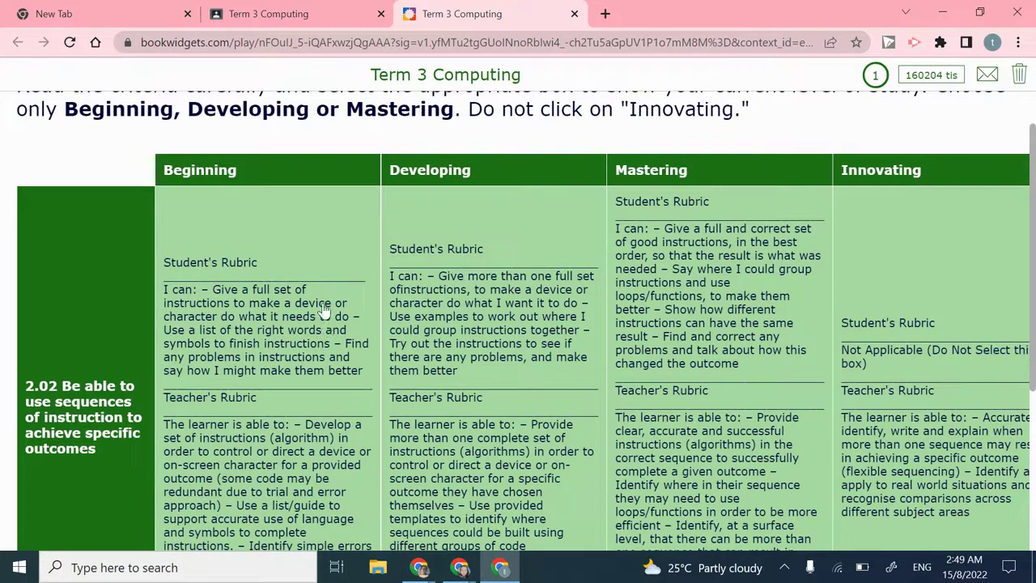
{"action": "scroll", "coordinate": [324, 310], "scroll_direction": "down", "scroll_amount": 1}
{"action": "scroll", "coordinate": [517, 308], "scroll_direction": "down", "scroll_amount": 1}
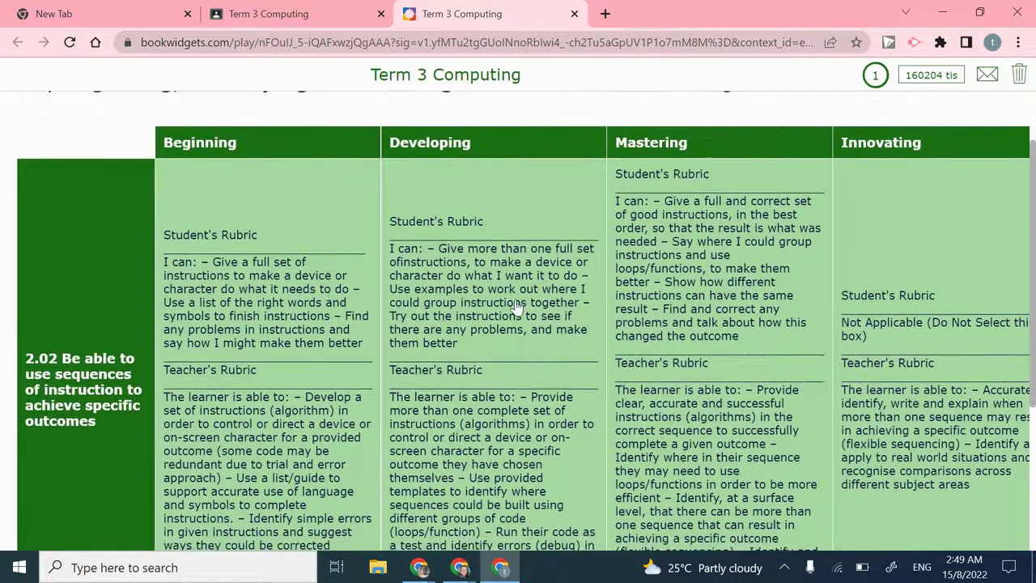
{"action": "scroll", "coordinate": [668, 301], "scroll_direction": "down", "scroll_amount": 1}
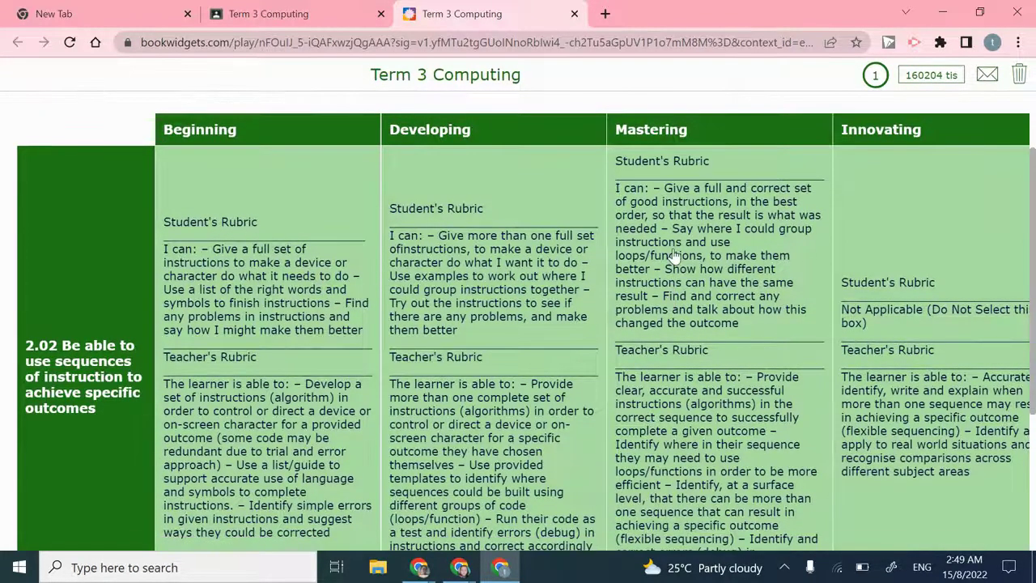
{"action": "scroll", "coordinate": [728, 288], "scroll_direction": "up", "scroll_amount": 2}
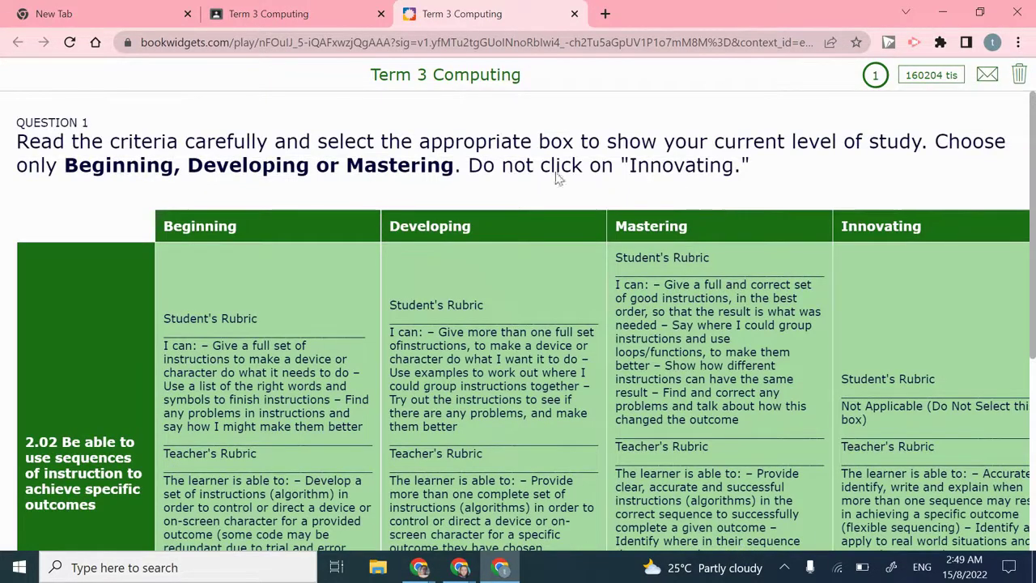
Select the Mastering box for criterion 2.02 in the rubric question.
{"action": "left_click", "coordinate": [899, 305]}
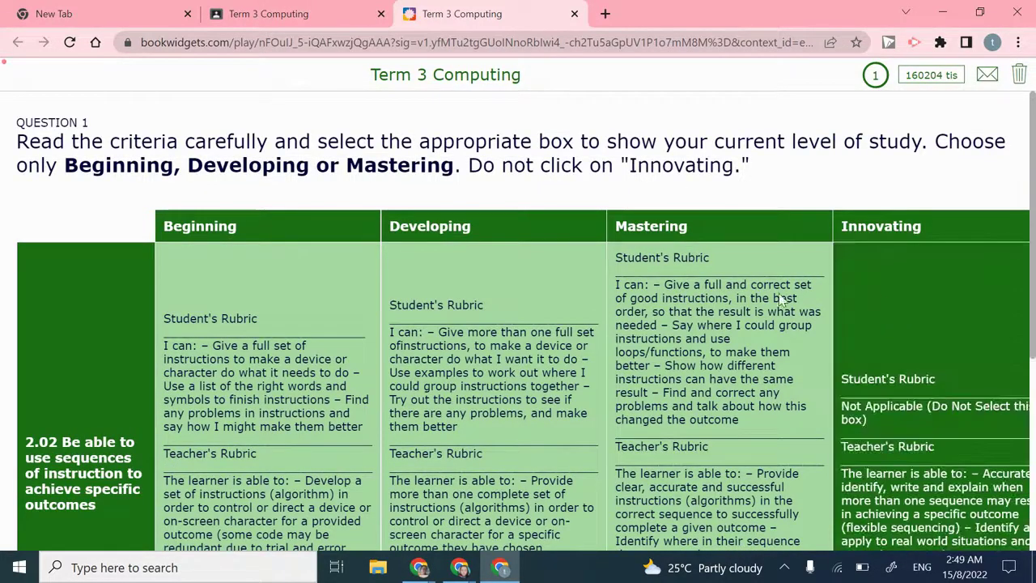
{"action": "left_click", "coordinate": [732, 315]}
{"action": "scroll", "coordinate": [733, 314], "scroll_direction": "down", "scroll_amount": 4}
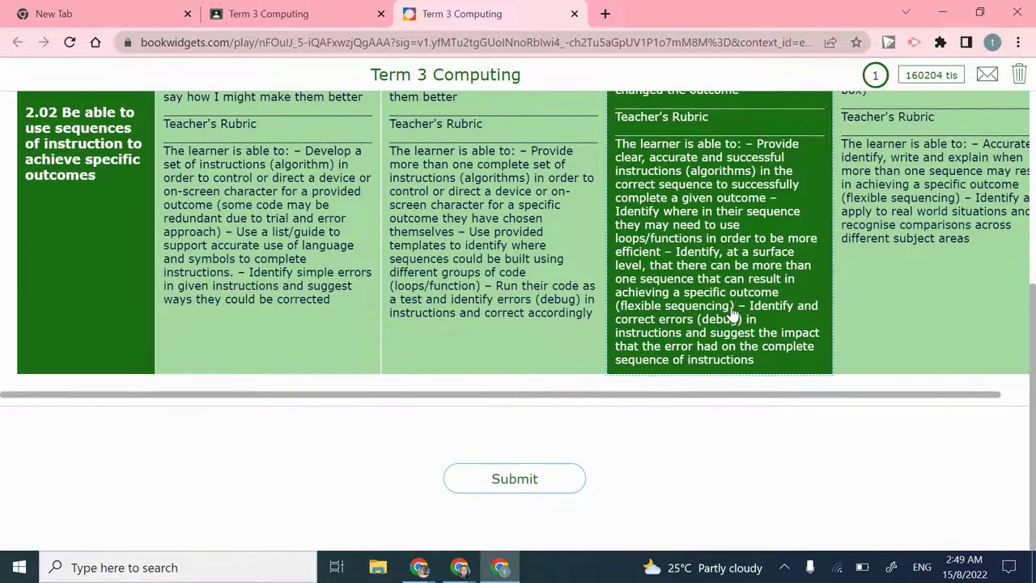
{"action": "scroll", "coordinate": [732, 314], "scroll_direction": "up", "scroll_amount": 1}
Submit the worksheet answers to the teacher and dismiss the sending confirmation.
{"action": "left_click", "coordinate": [544, 517]}
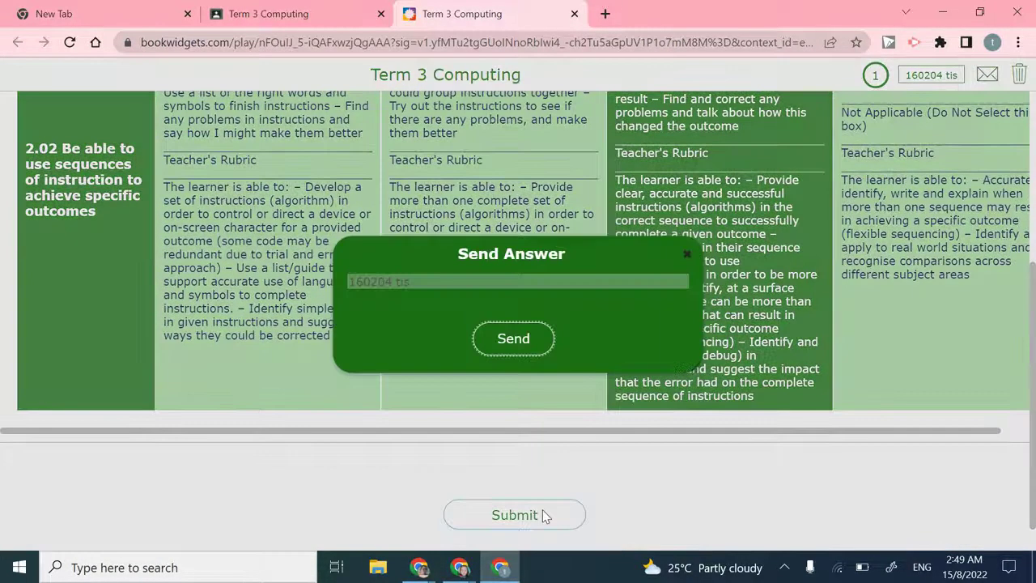
{"action": "left_click", "coordinate": [517, 339]}
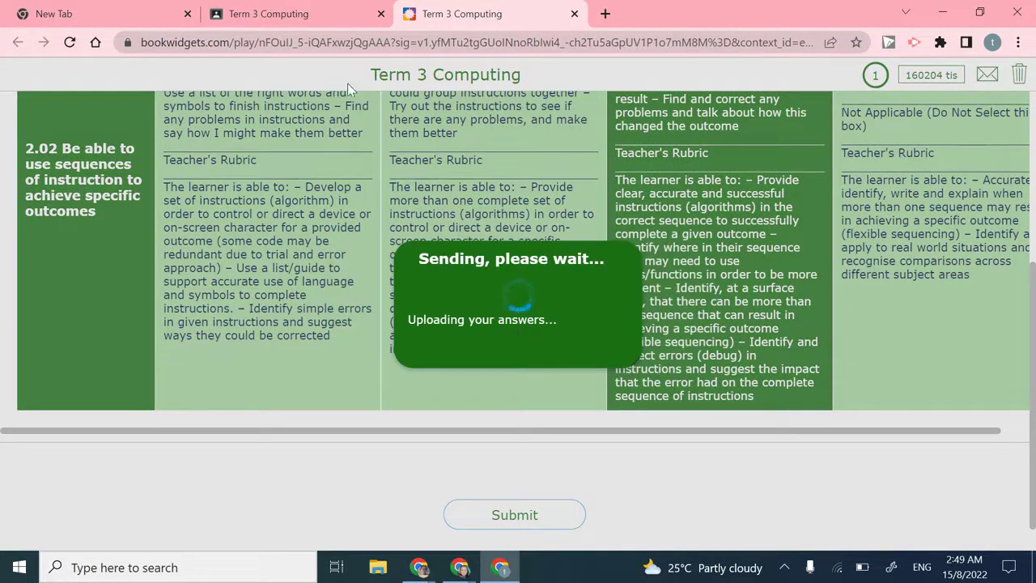
{"action": "left_click", "coordinate": [314, 25]}
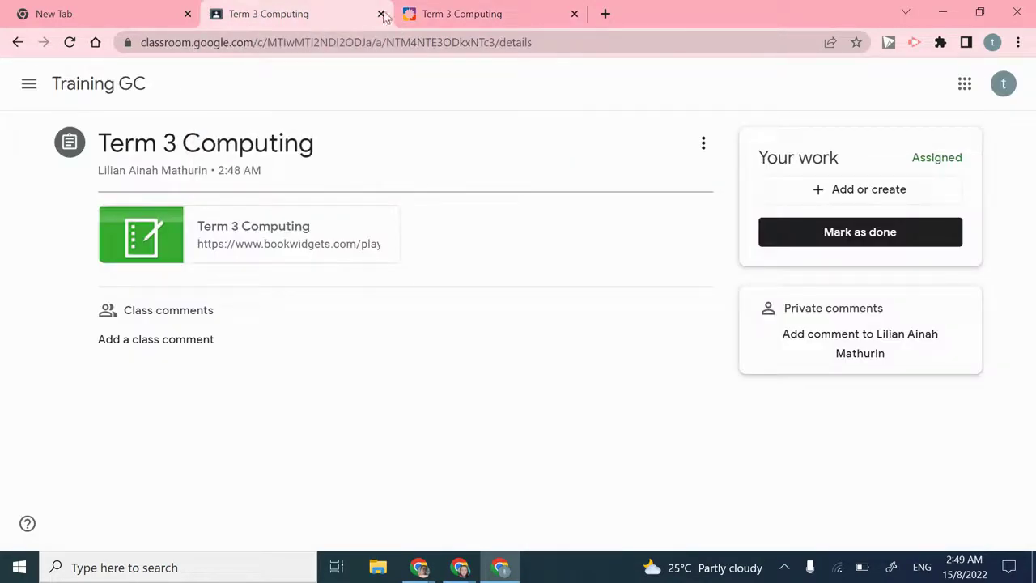
{"action": "left_click", "coordinate": [463, 18]}
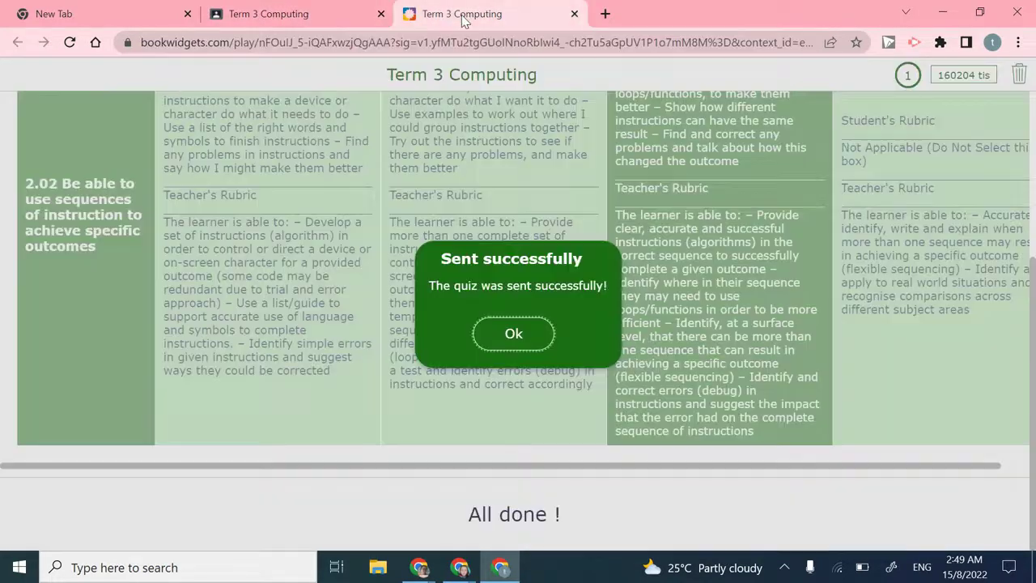
{"action": "left_click", "coordinate": [526, 336]}
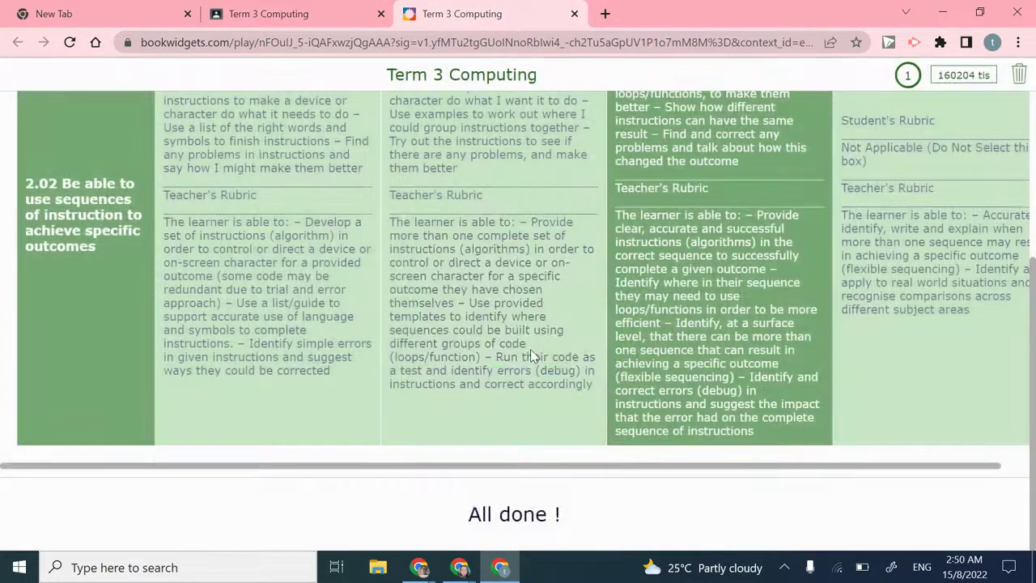
Return to the student's Classroom assignment page and turn in the "Term 3 Computing" work.
{"action": "left_click", "coordinate": [291, 11]}
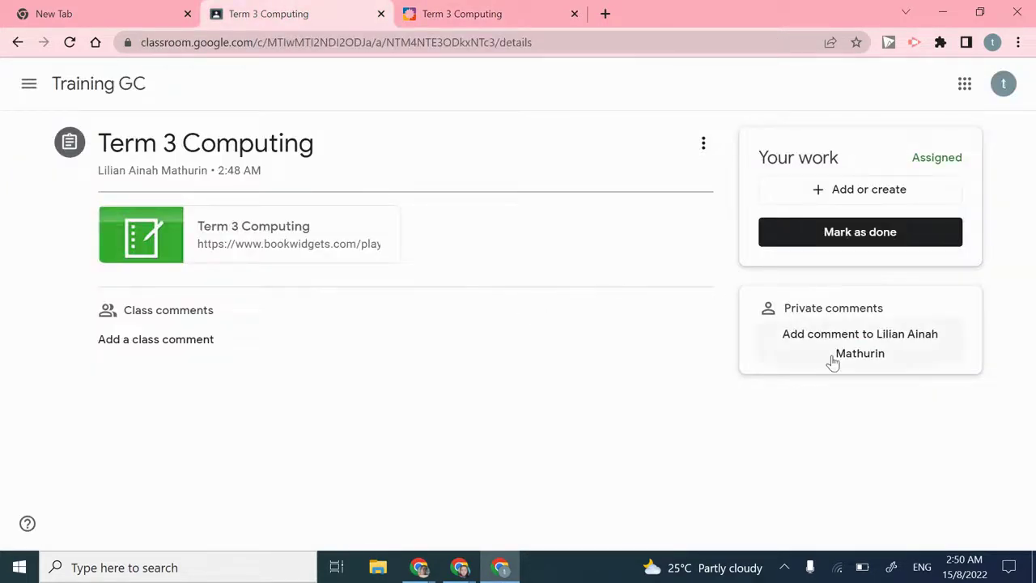
{"action": "left_click", "coordinate": [784, 241]}
{"action": "left_click", "coordinate": [593, 356]}
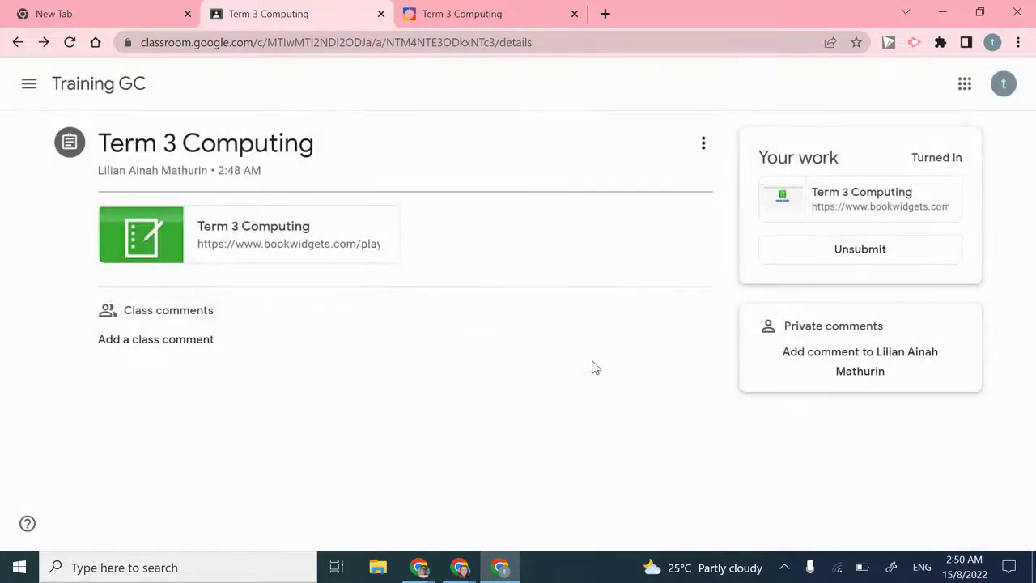
Switch back to the teacher's browser profile showing the Training GC Classwork.
{"action": "left_click", "coordinate": [993, 43]}
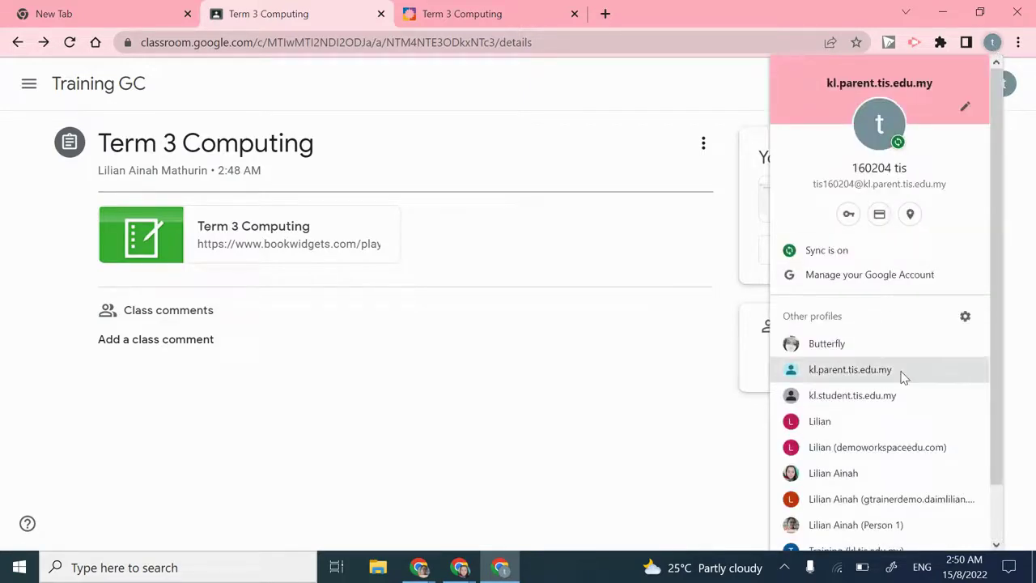
{"action": "scroll", "coordinate": [903, 375], "scroll_direction": "down", "scroll_amount": 1}
{"action": "left_click", "coordinate": [870, 461]}
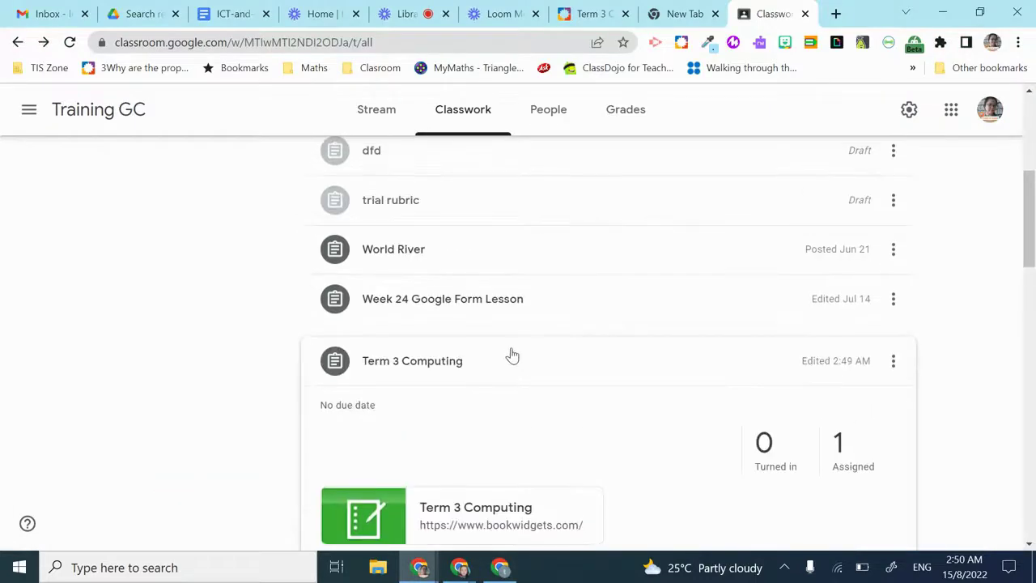
Open the turned-in work for "Term 3 Computing" and view the student's submitted rubric answer in BookWidgets.
{"action": "left_click", "coordinate": [510, 362]}
{"action": "left_click", "coordinate": [510, 362]}
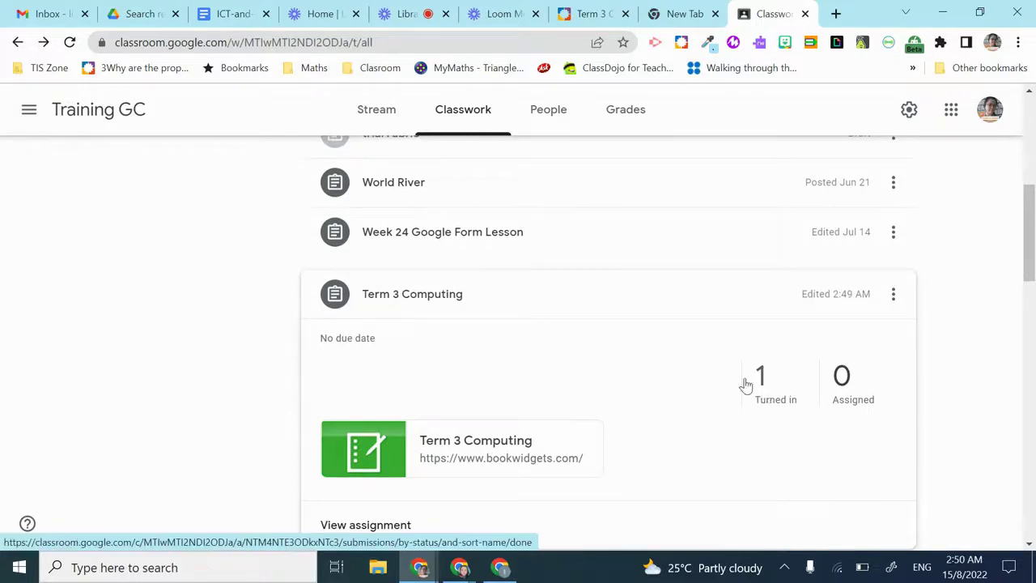
{"action": "left_click", "coordinate": [770, 396]}
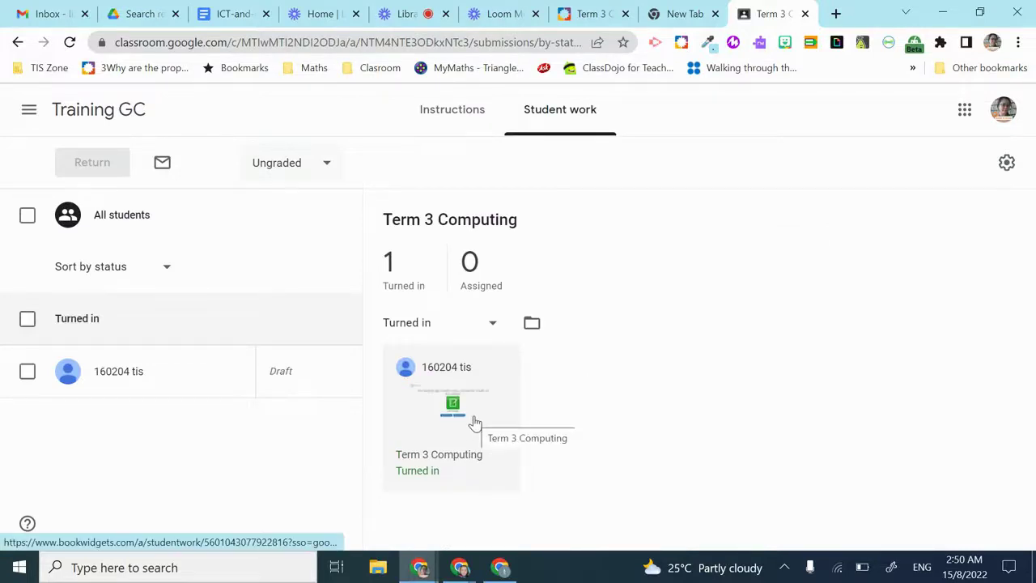
{"action": "left_click", "coordinate": [460, 423]}
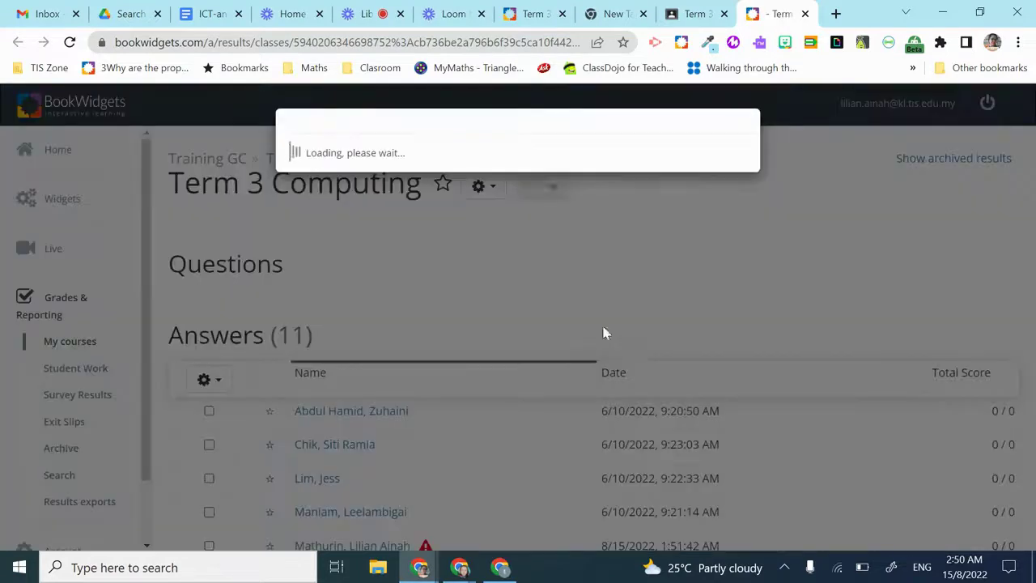
{"action": "scroll", "coordinate": [614, 323], "scroll_direction": "down", "scroll_amount": 3}
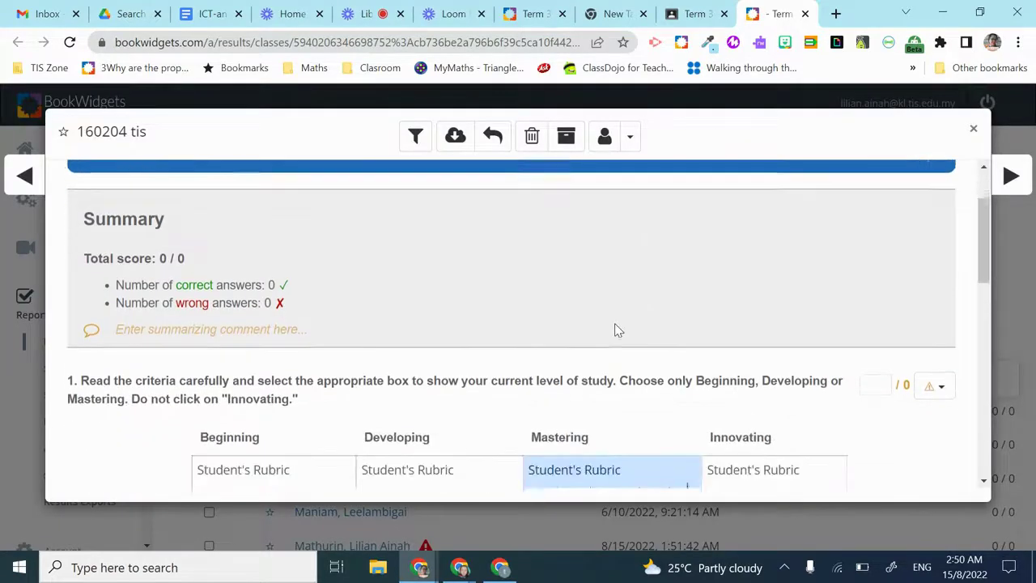
Review the student's selected rubric level and its criteria in the submitted answer to question 1.
{"action": "scroll", "coordinate": [616, 327], "scroll_direction": "down", "scroll_amount": 1}
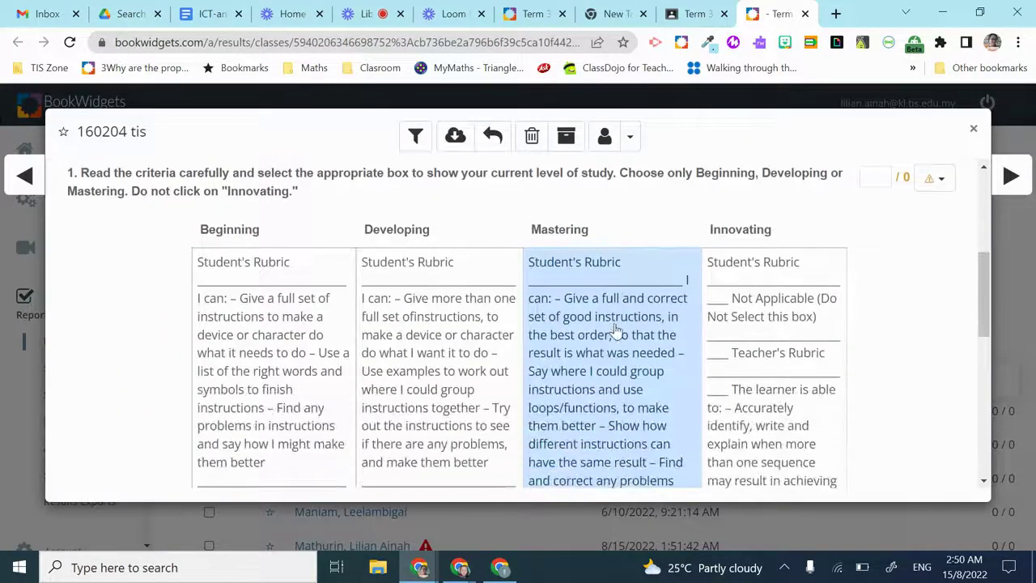
{"action": "scroll", "coordinate": [589, 313], "scroll_direction": "down", "scroll_amount": 1}
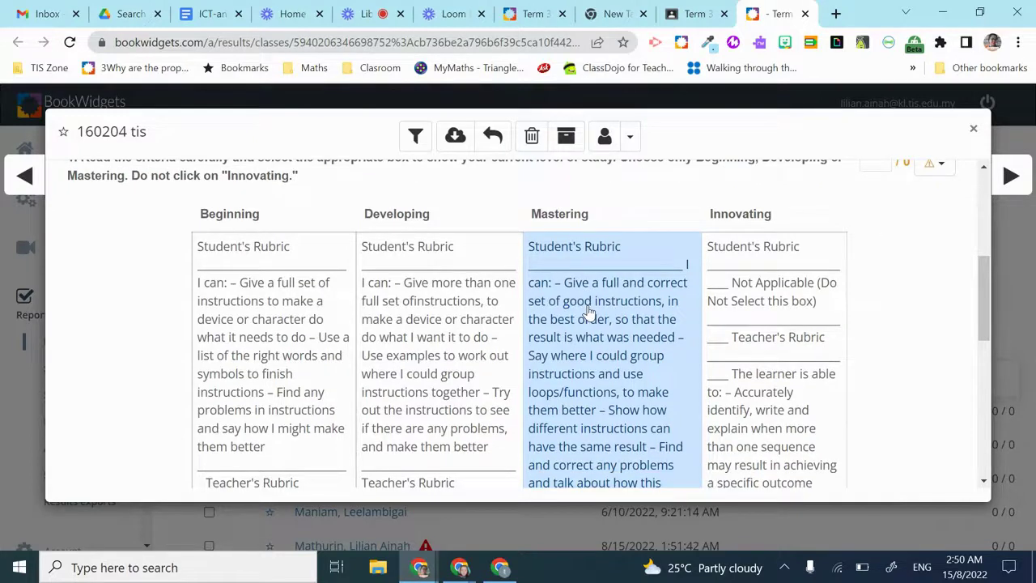
{"action": "scroll", "coordinate": [591, 297], "scroll_direction": "down", "scroll_amount": 1}
{"action": "scroll", "coordinate": [591, 298], "scroll_direction": "down", "scroll_amount": 1}
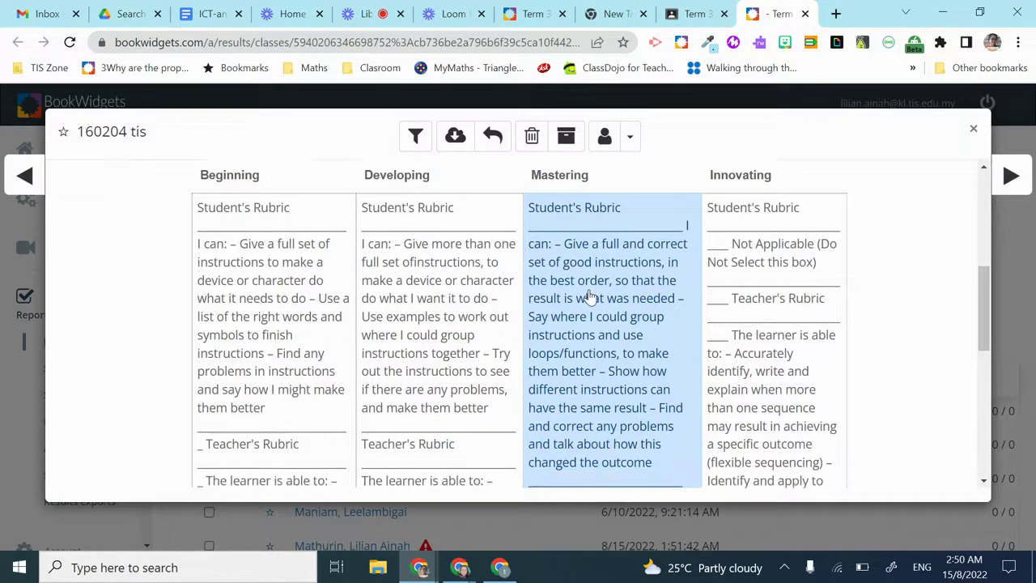
{"action": "scroll", "coordinate": [590, 298], "scroll_direction": "up", "scroll_amount": 2}
{"action": "scroll", "coordinate": [595, 364], "scroll_direction": "down", "scroll_amount": 2}
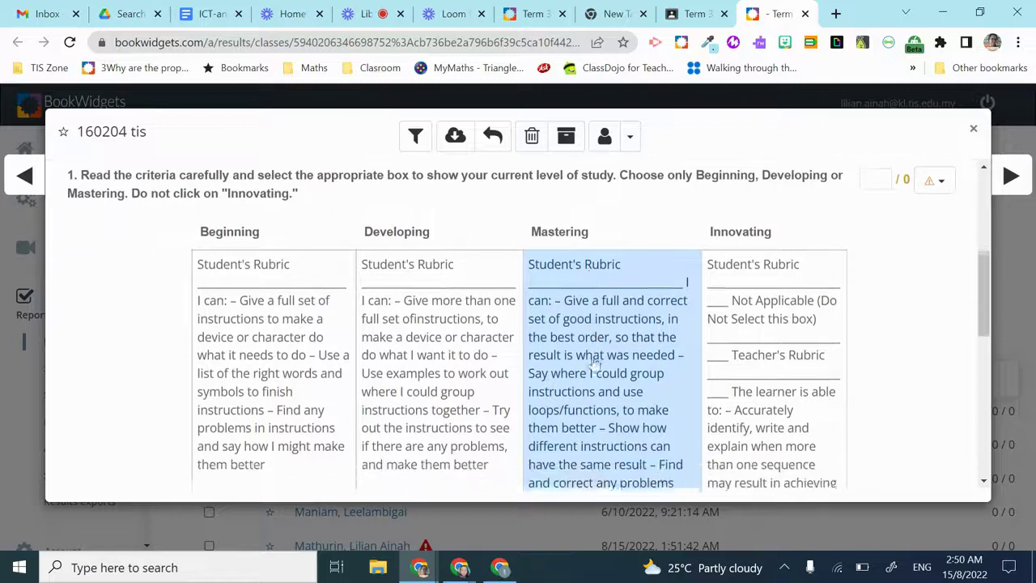
{"action": "scroll", "coordinate": [595, 365], "scroll_direction": "up", "scroll_amount": 1}
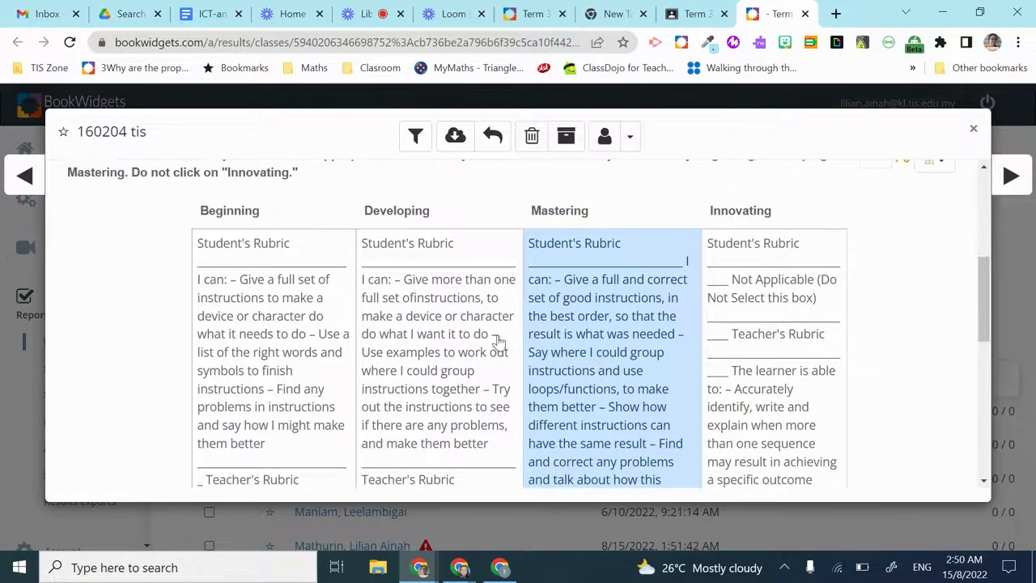
{"action": "scroll", "coordinate": [478, 344], "scroll_direction": "up", "scroll_amount": 2}
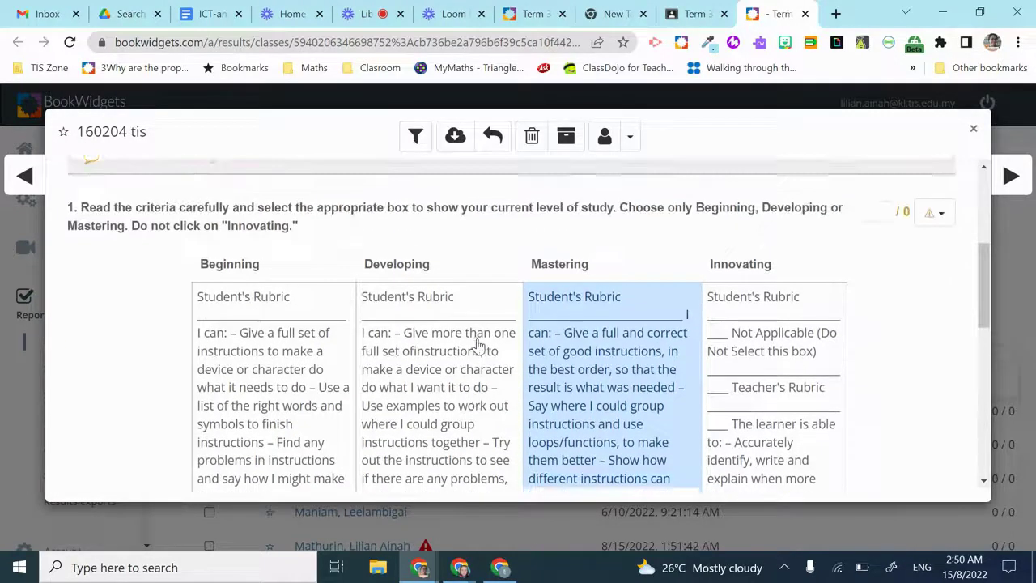
{"action": "scroll", "coordinate": [478, 344], "scroll_direction": "down", "scroll_amount": 6}
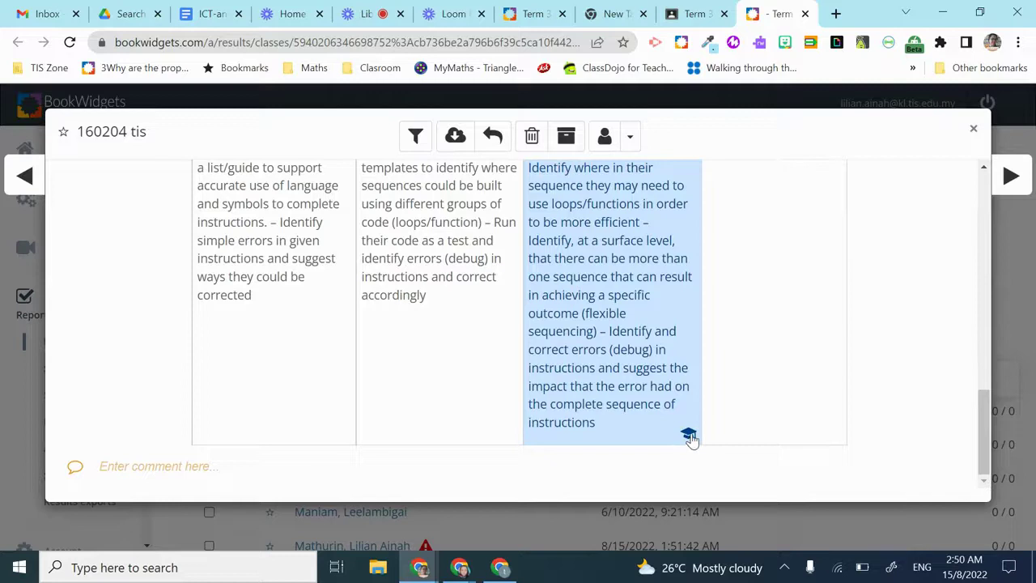
{"action": "scroll", "coordinate": [427, 305], "scroll_direction": "up", "scroll_amount": 6}
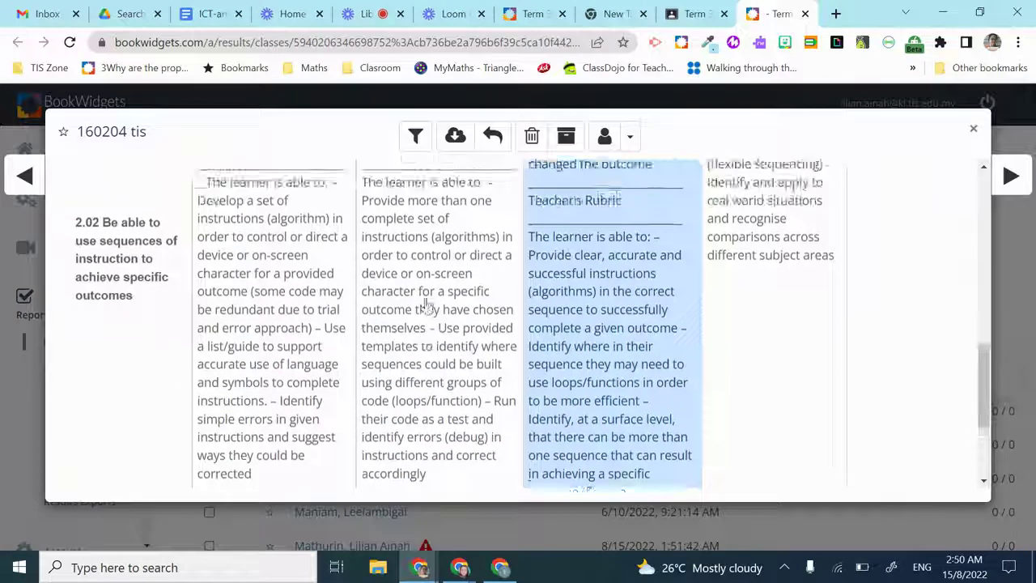
{"action": "scroll", "coordinate": [445, 372], "scroll_direction": "down", "scroll_amount": 1}
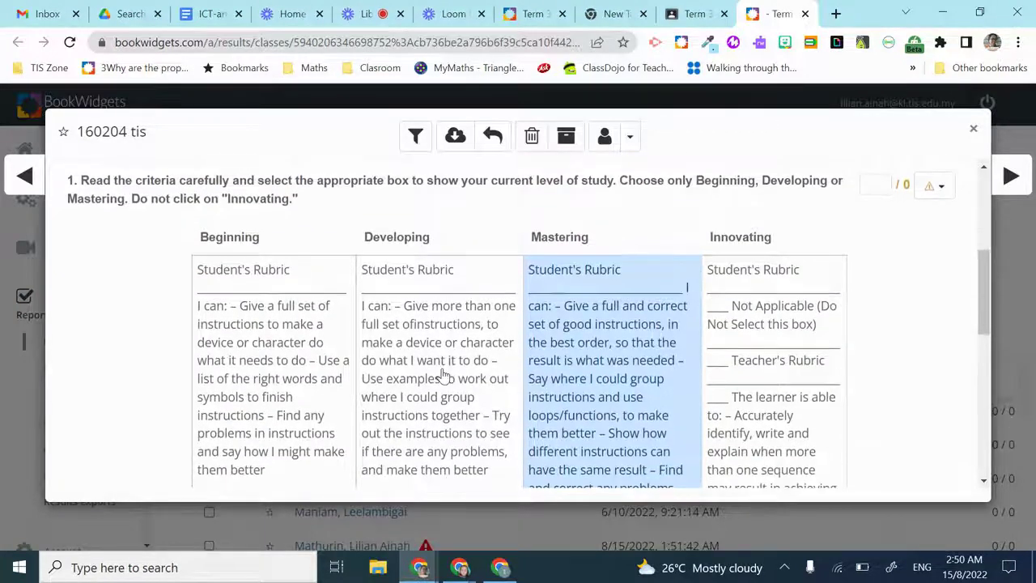
Mark the Developing level as the teacher's assessment in the question 1 rubric.
{"action": "left_click", "coordinate": [438, 334]}
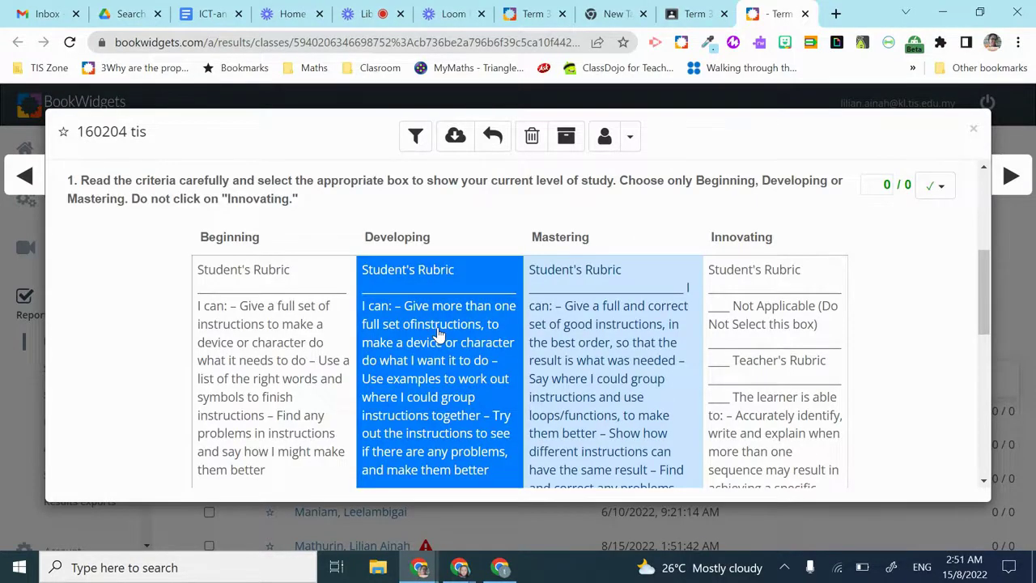
{"action": "scroll", "coordinate": [438, 334], "scroll_direction": "down", "scroll_amount": 3}
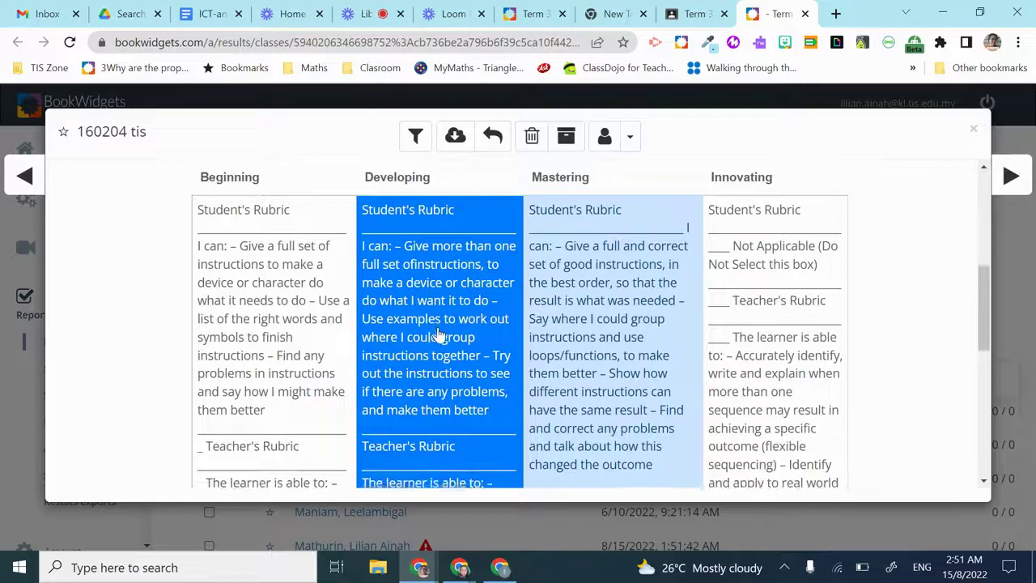
{"action": "scroll", "coordinate": [438, 335], "scroll_direction": "down", "scroll_amount": 3}
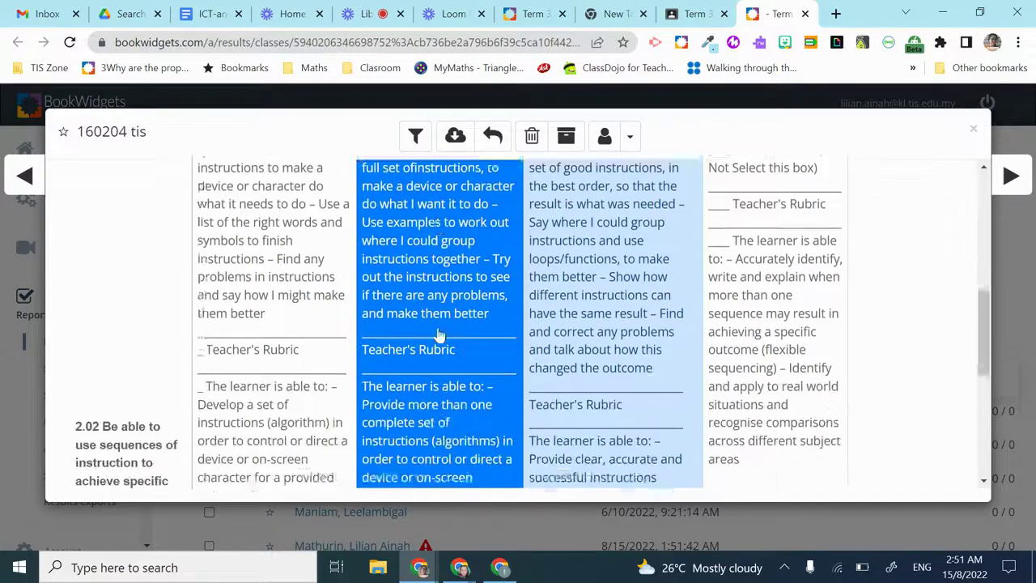
{"action": "scroll", "coordinate": [438, 334], "scroll_direction": "down", "scroll_amount": 1}
{"action": "scroll", "coordinate": [453, 279], "scroll_direction": "up", "scroll_amount": 5}
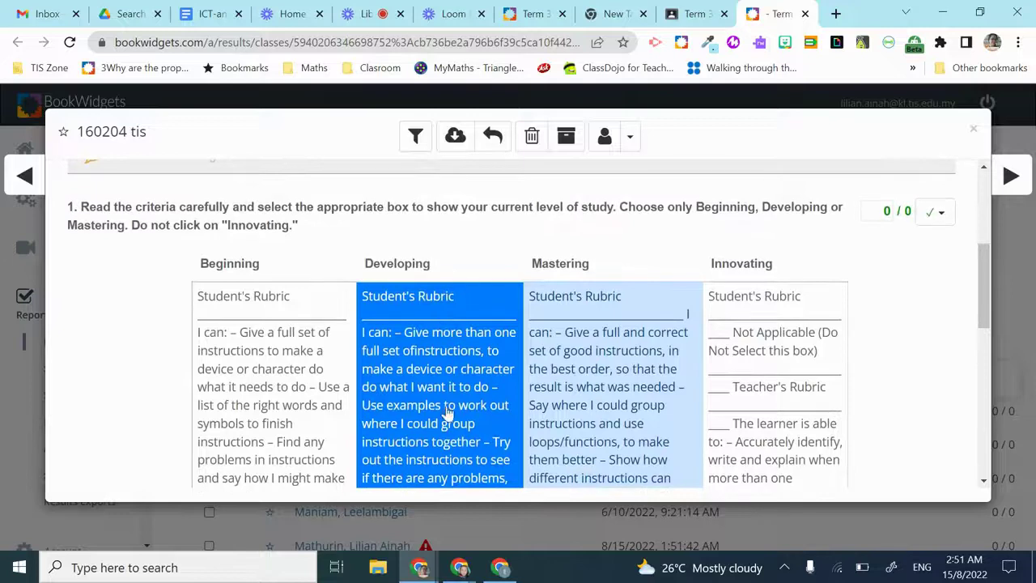
{"action": "scroll", "coordinate": [444, 405], "scroll_direction": "up", "scroll_amount": 1}
{"action": "scroll", "coordinate": [564, 290], "scroll_direction": "down", "scroll_amount": 1}
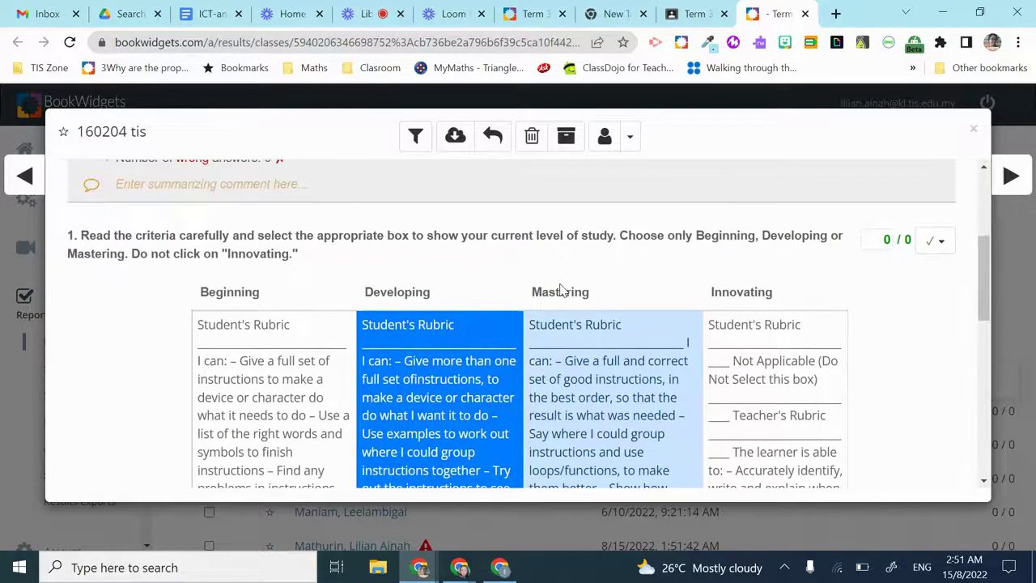
Preview the marked rubric in student view, comparing the teacher's and student's levels, and return to the teacher view.
{"action": "left_click", "coordinate": [612, 144]}
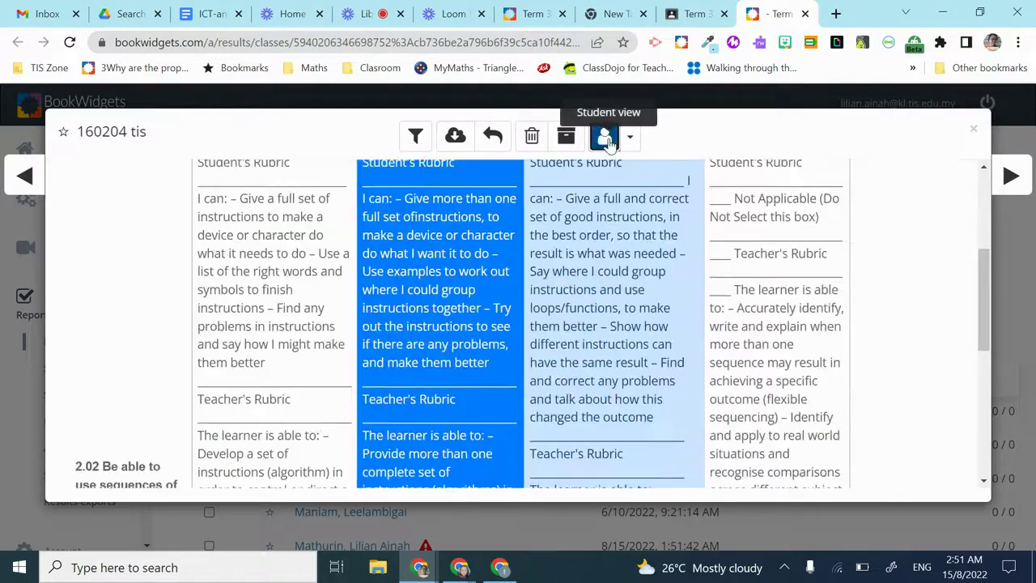
{"action": "scroll", "coordinate": [638, 293], "scroll_direction": "up", "scroll_amount": 3}
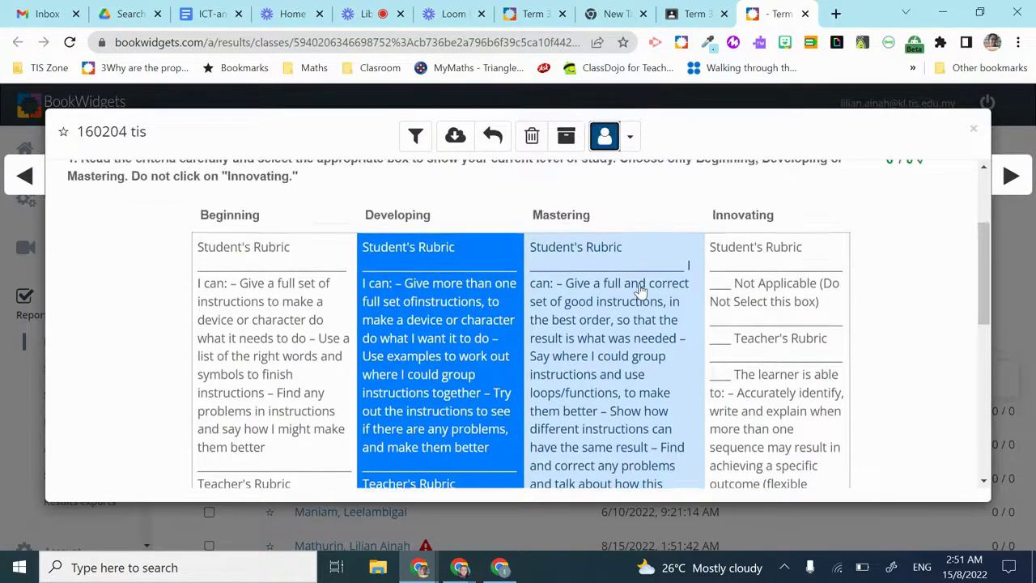
{"action": "scroll", "coordinate": [639, 293], "scroll_direction": "down", "scroll_amount": 10}
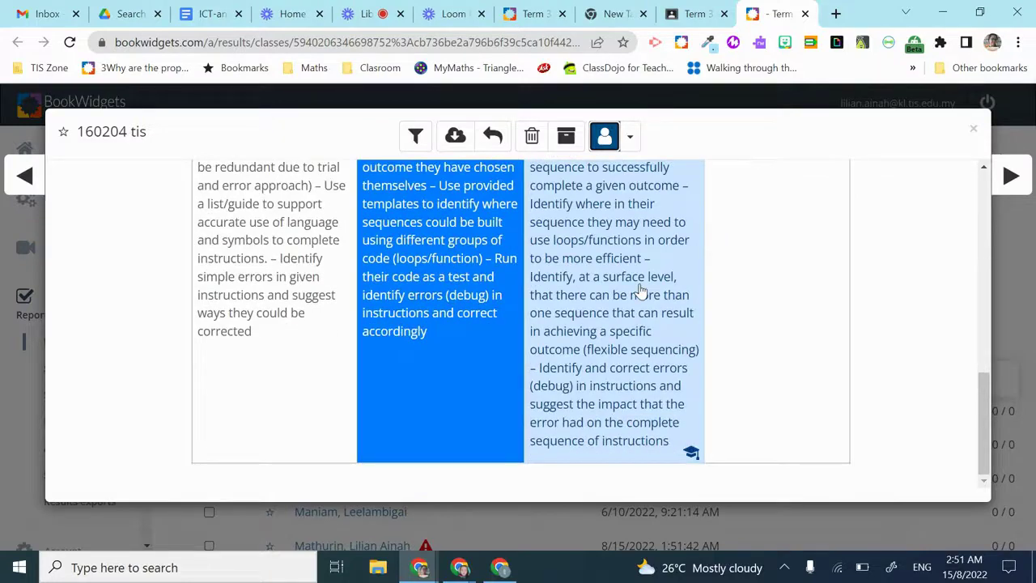
{"action": "scroll", "coordinate": [648, 387], "scroll_direction": "up", "scroll_amount": 5}
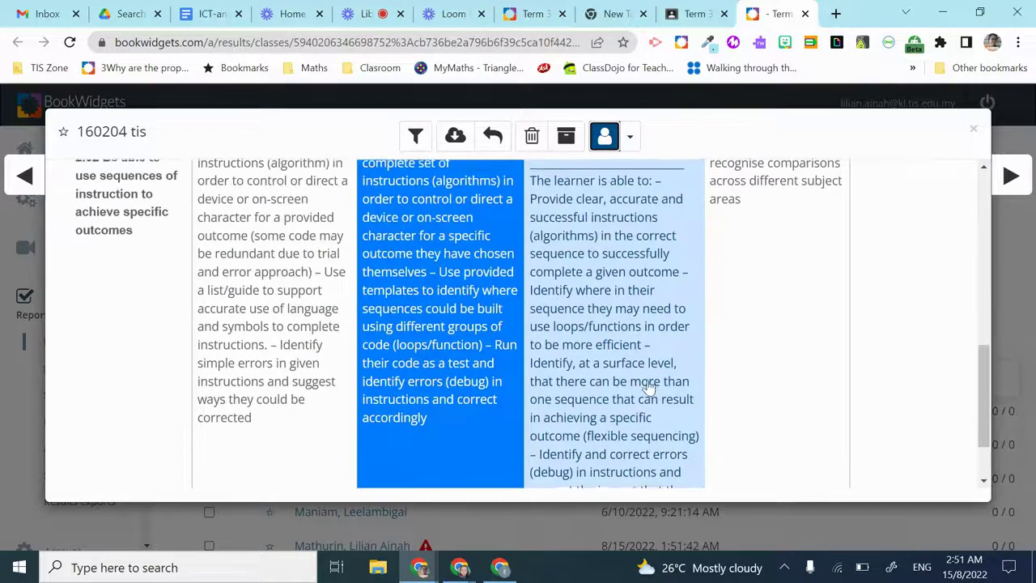
{"action": "scroll", "coordinate": [640, 372], "scroll_direction": "up", "scroll_amount": 5}
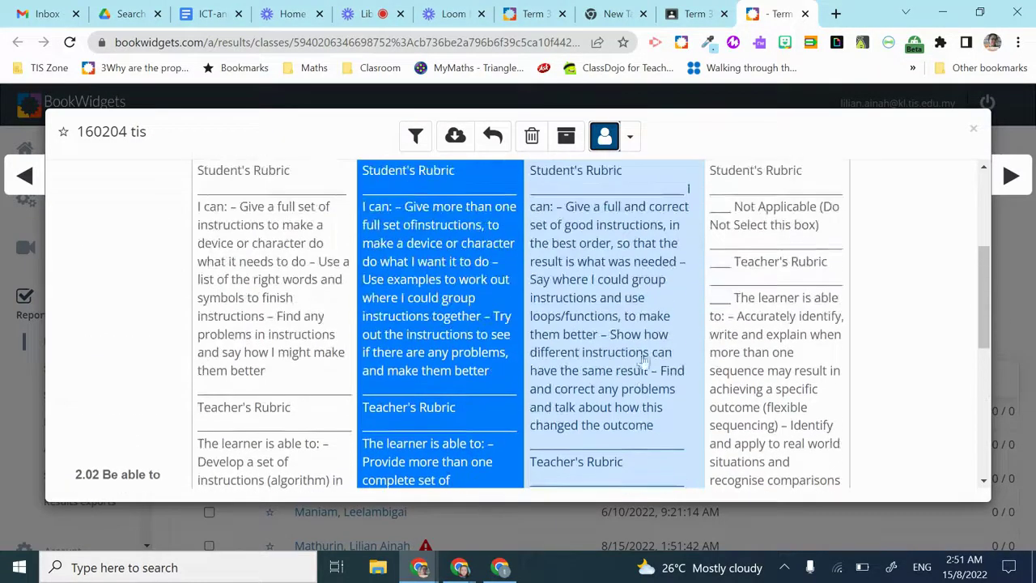
{"action": "scroll", "coordinate": [639, 323], "scroll_direction": "down", "scroll_amount": 10}
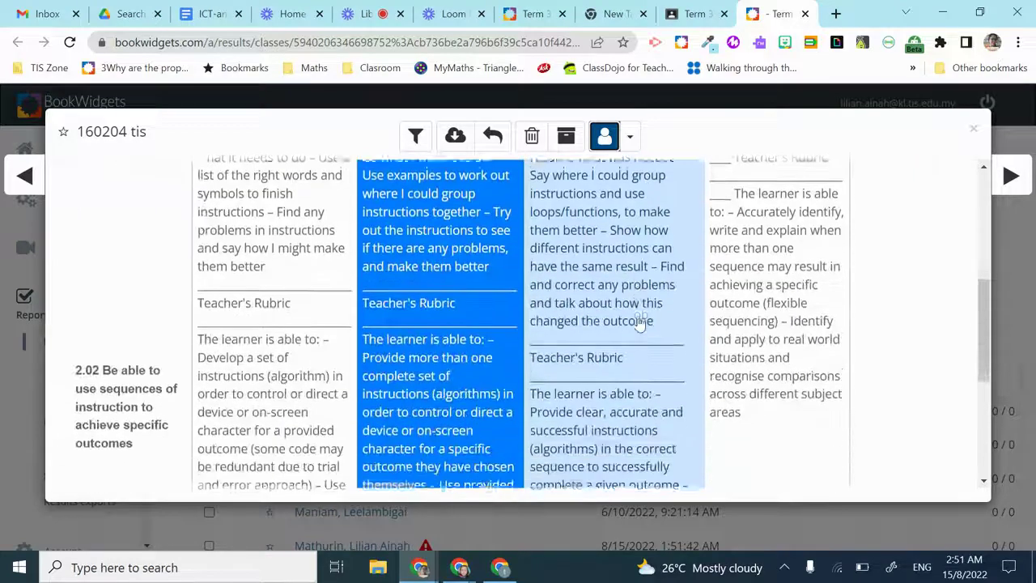
{"action": "scroll", "coordinate": [474, 357], "scroll_direction": "up", "scroll_amount": 5}
{"action": "scroll", "coordinate": [474, 356], "scroll_direction": "up", "scroll_amount": 5}
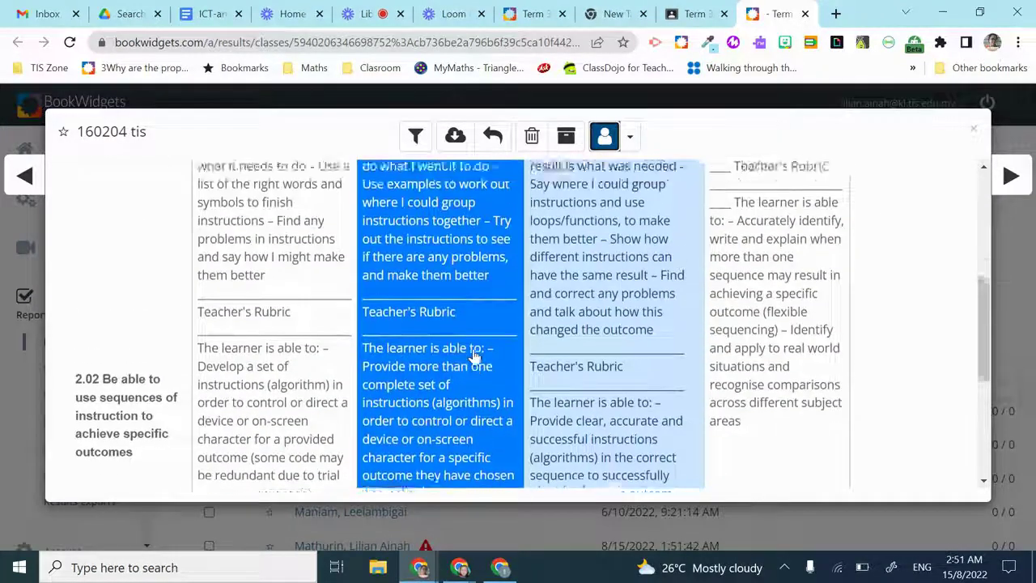
{"action": "scroll", "coordinate": [477, 327], "scroll_direction": "up", "scroll_amount": 2}
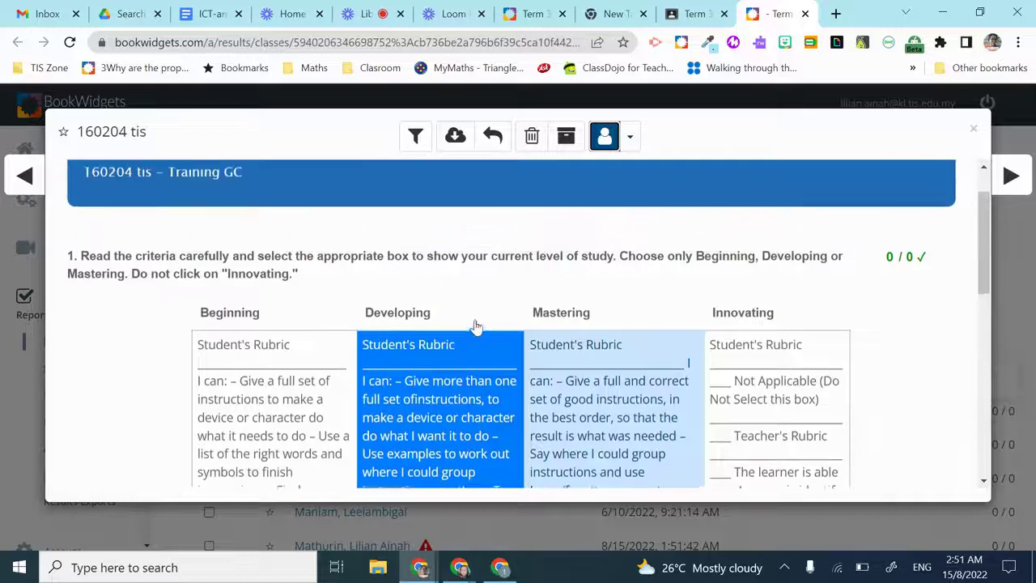
{"action": "left_click", "coordinate": [604, 137]}
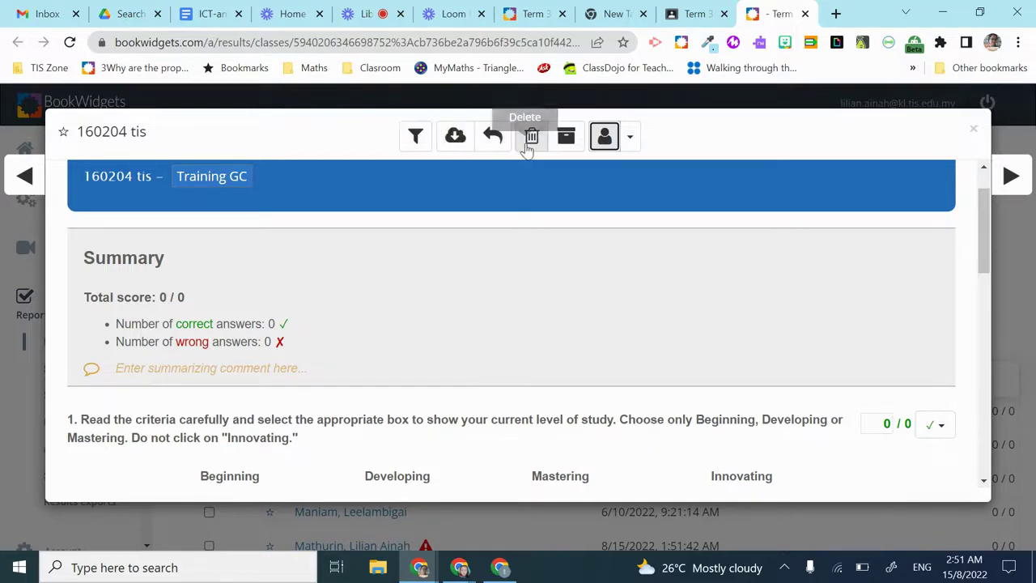
Open the comment field below the question 1 rubric.
{"action": "scroll", "coordinate": [590, 294], "scroll_direction": "down", "scroll_amount": 8}
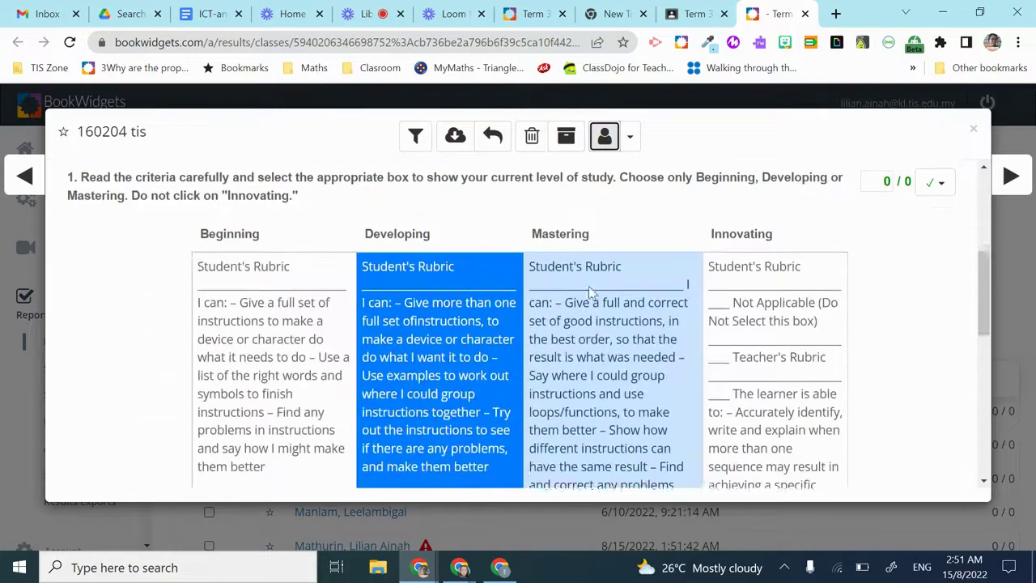
{"action": "scroll", "coordinate": [567, 300], "scroll_direction": "up", "scroll_amount": 3}
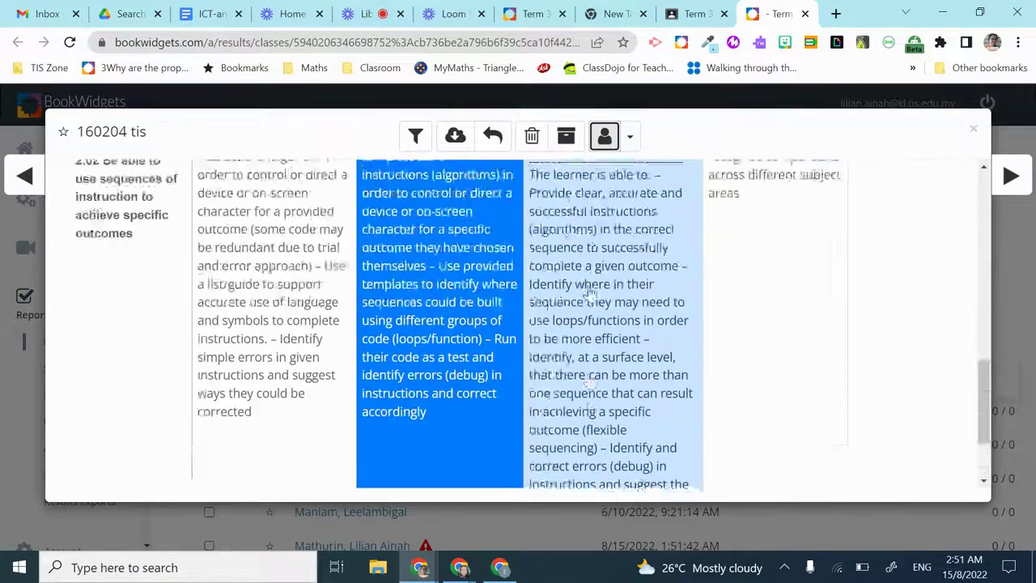
{"action": "scroll", "coordinate": [473, 324], "scroll_direction": "down", "scroll_amount": 4}
{"action": "left_click", "coordinate": [216, 472]}
{"action": "scroll", "coordinate": [216, 474], "scroll_direction": "up", "scroll_amount": 4}
{"action": "scroll", "coordinate": [216, 478], "scroll_direction": "up", "scroll_amount": 5}
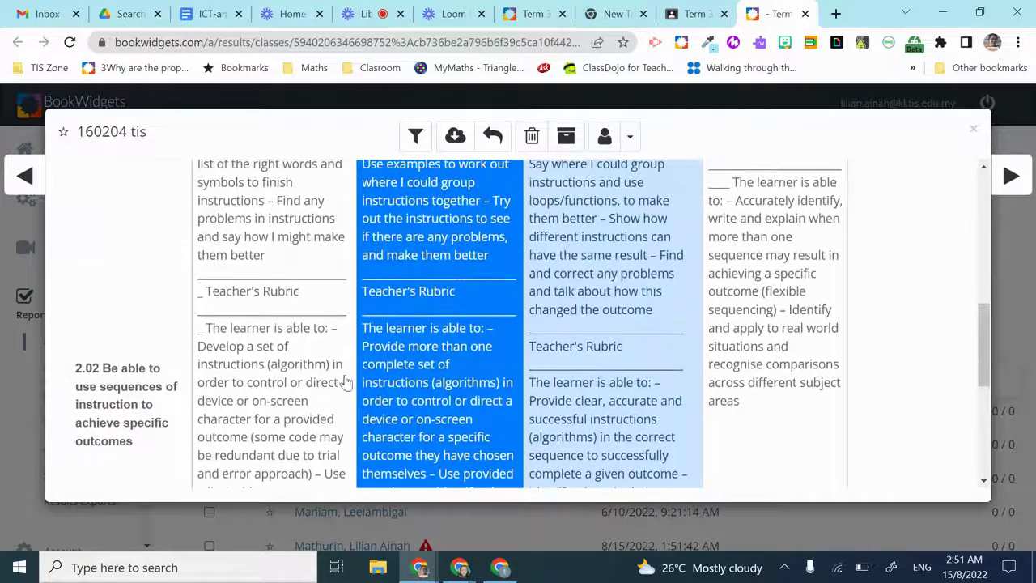
{"action": "scroll", "coordinate": [456, 323], "scroll_direction": "down", "scroll_amount": 1}
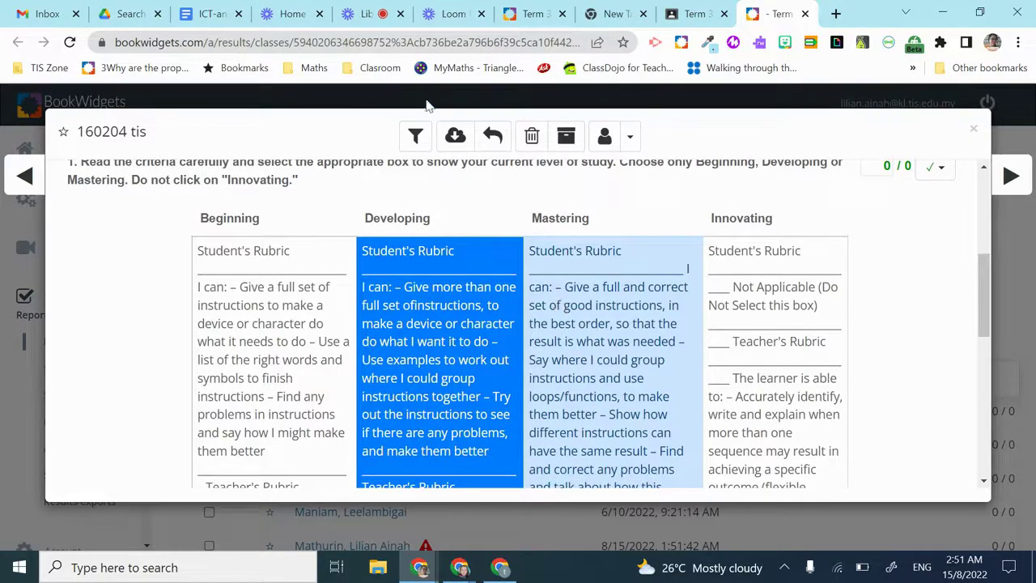
Switch to the "ICT-and-Computing-Rubrics (Milepost 2)" document and find the learning advice table with Beginning to Developing and Developing to Mastering.
{"action": "left_click", "coordinate": [210, 13]}
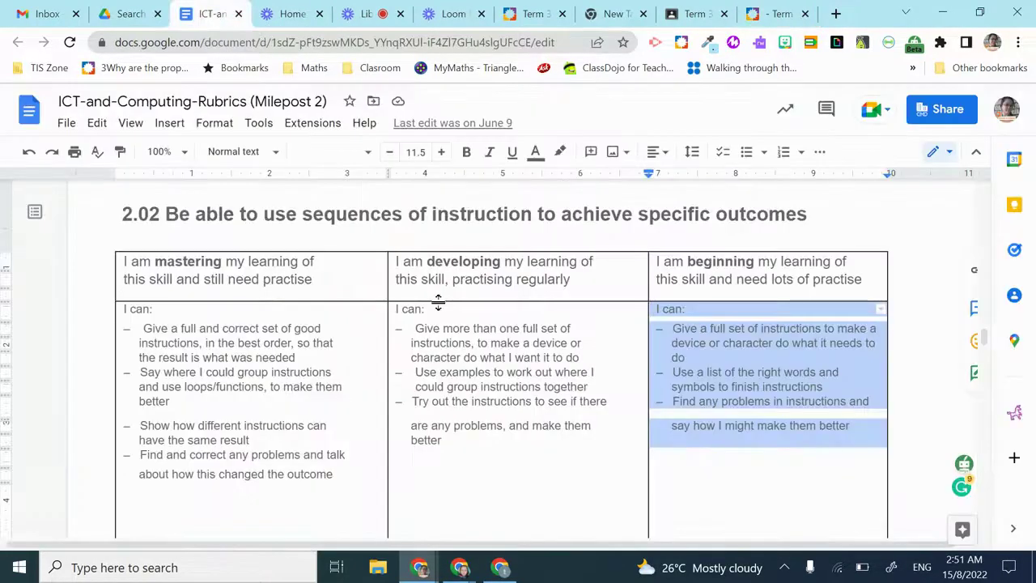
{"action": "scroll", "coordinate": [533, 410], "scroll_direction": "down", "scroll_amount": 10}
{"action": "scroll", "coordinate": [533, 410], "scroll_direction": "up", "scroll_amount": 6}
{"action": "scroll", "coordinate": [534, 410], "scroll_direction": "up", "scroll_amount": 10}
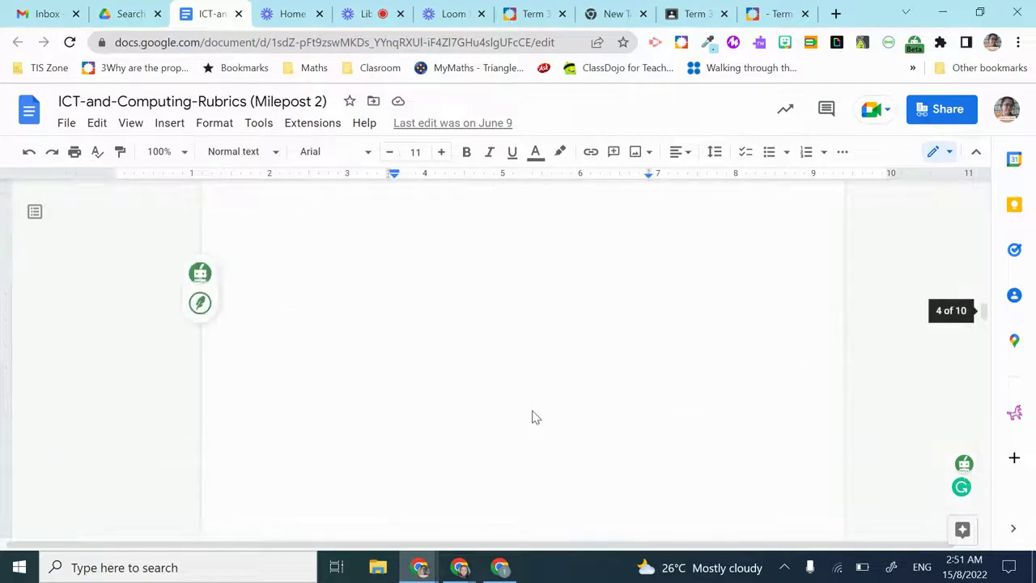
{"action": "scroll", "coordinate": [534, 417], "scroll_direction": "up", "scroll_amount": 8}
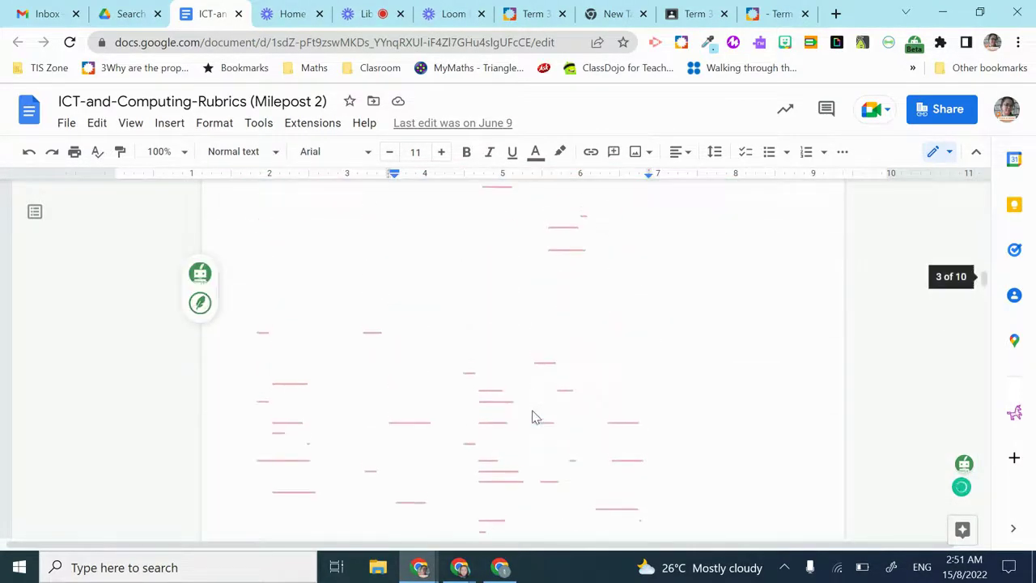
{"action": "scroll", "coordinate": [606, 341], "scroll_direction": "up", "scroll_amount": 5}
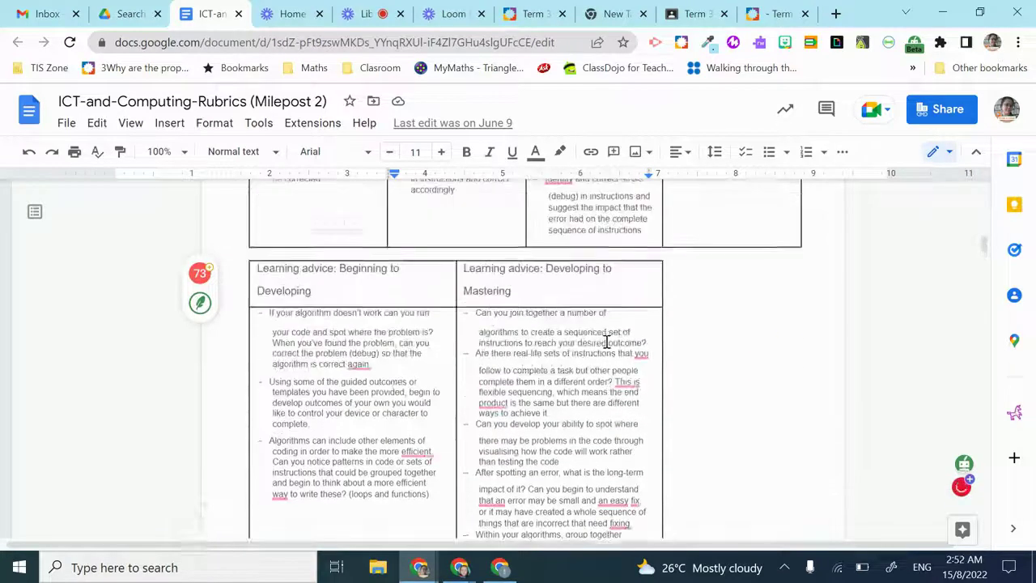
{"action": "scroll", "coordinate": [363, 306], "scroll_direction": "down", "scroll_amount": 1}
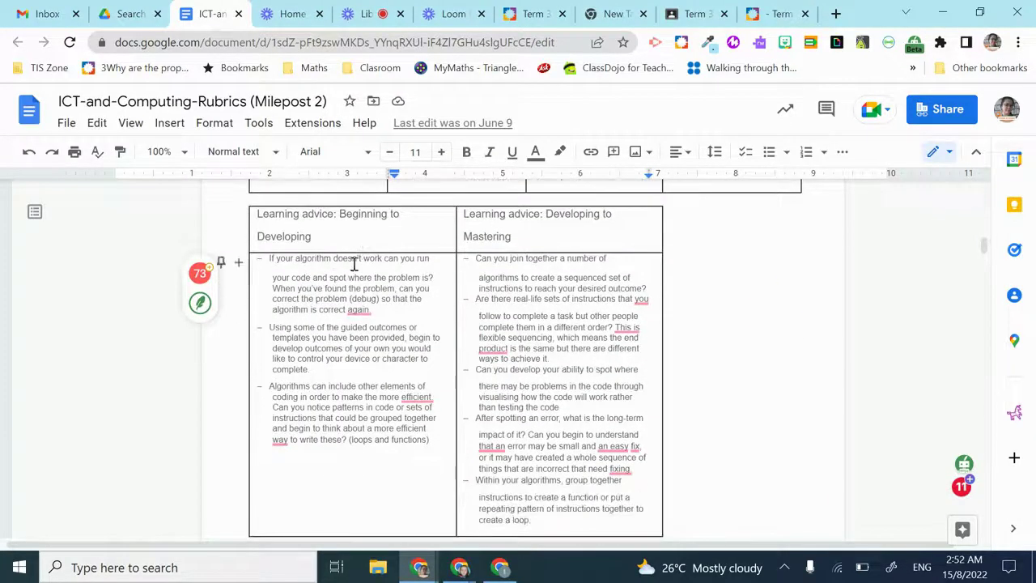
Copy the first two Developing to Mastering advice points, covering sequenced algorithms and flexible sequencing.
{"action": "left_click", "coordinate": [473, 261]}
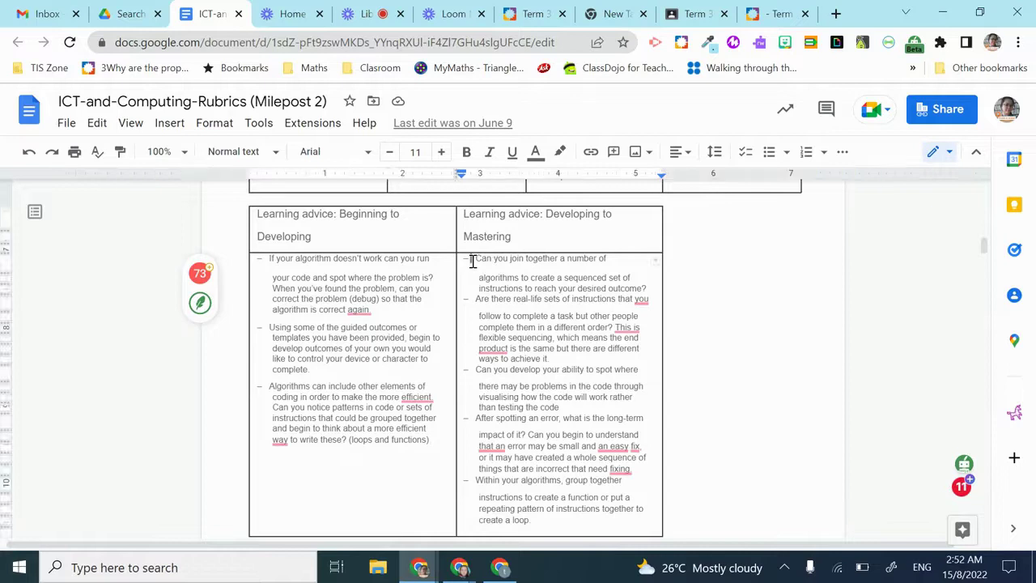
{"action": "left_click_drag", "start_coordinate": [473, 261], "coordinate": [645, 365]}
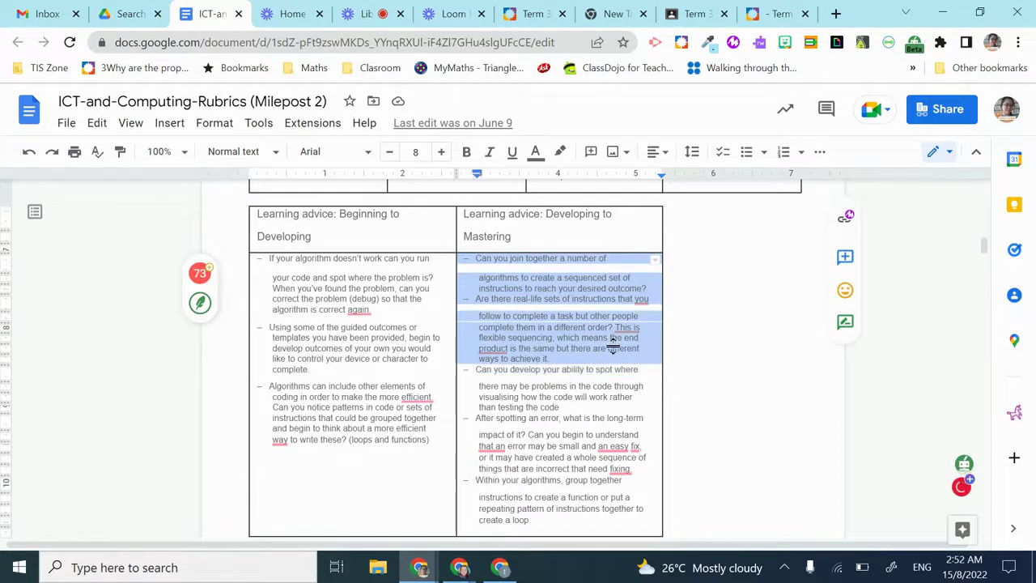
{"action": "right_click", "coordinate": [571, 327]}
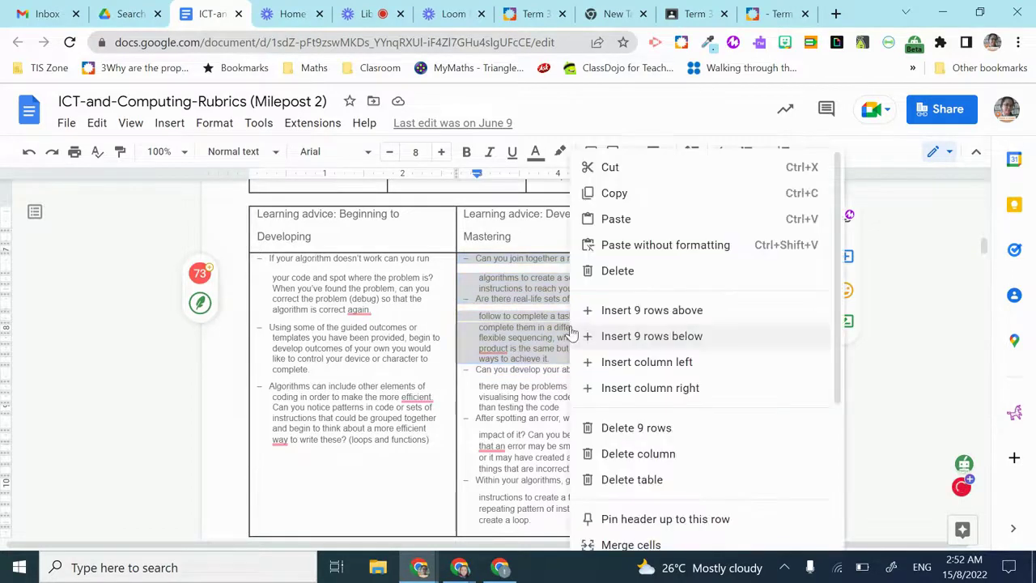
{"action": "left_click", "coordinate": [623, 199]}
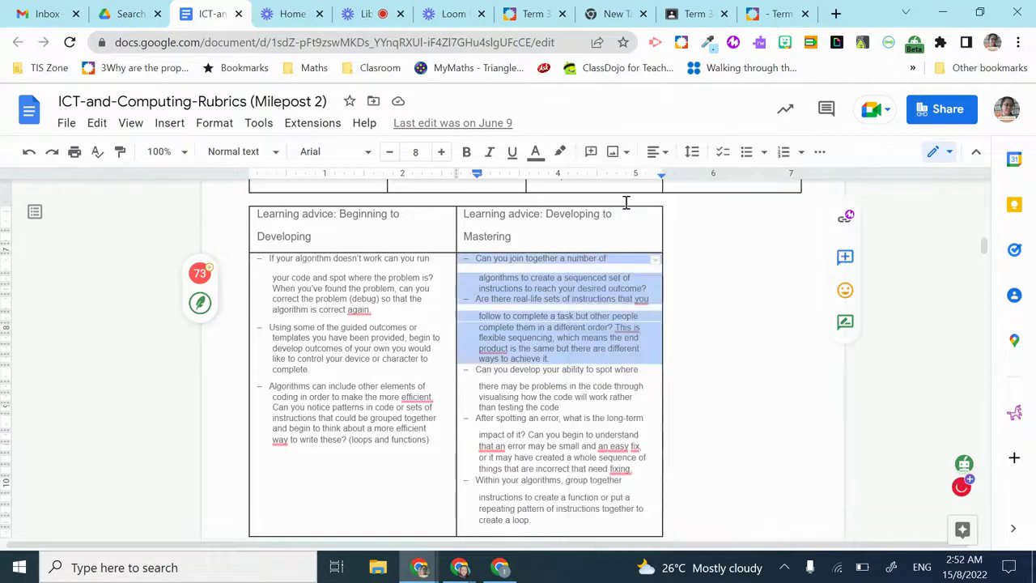
Switch to the student's BookWidgets report and paste the copied learning advice as the comment below the question 1 rubric.
{"action": "left_click", "coordinate": [366, 16]}
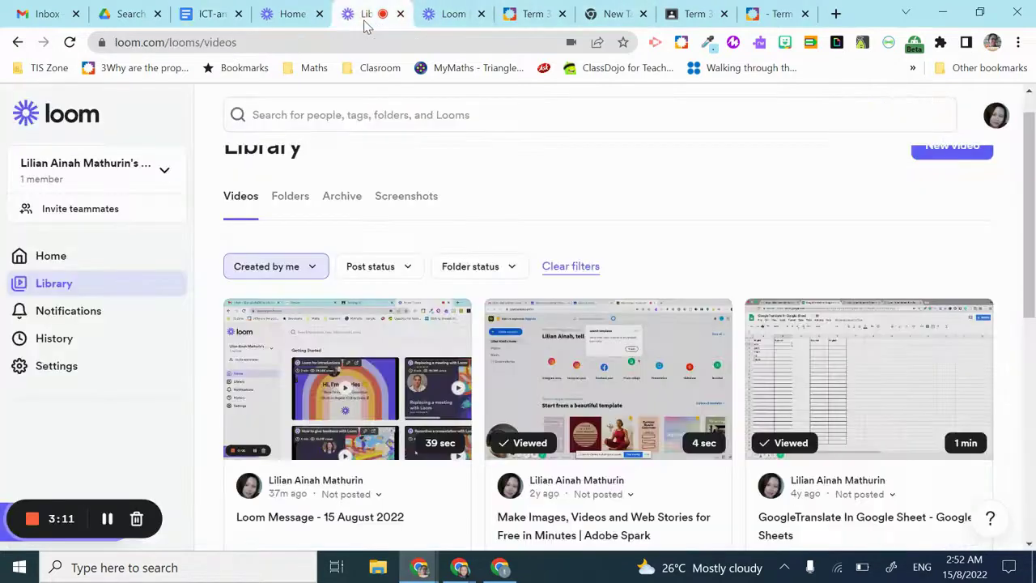
{"action": "left_click", "coordinate": [682, 16]}
{"action": "left_click", "coordinate": [764, 17]}
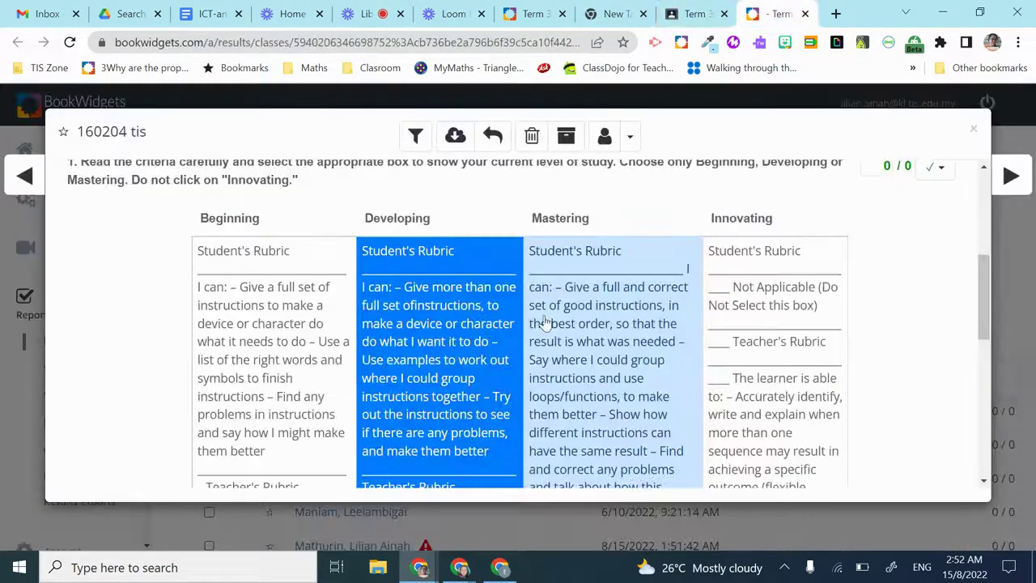
{"action": "scroll", "coordinate": [544, 322], "scroll_direction": "down", "scroll_amount": 8}
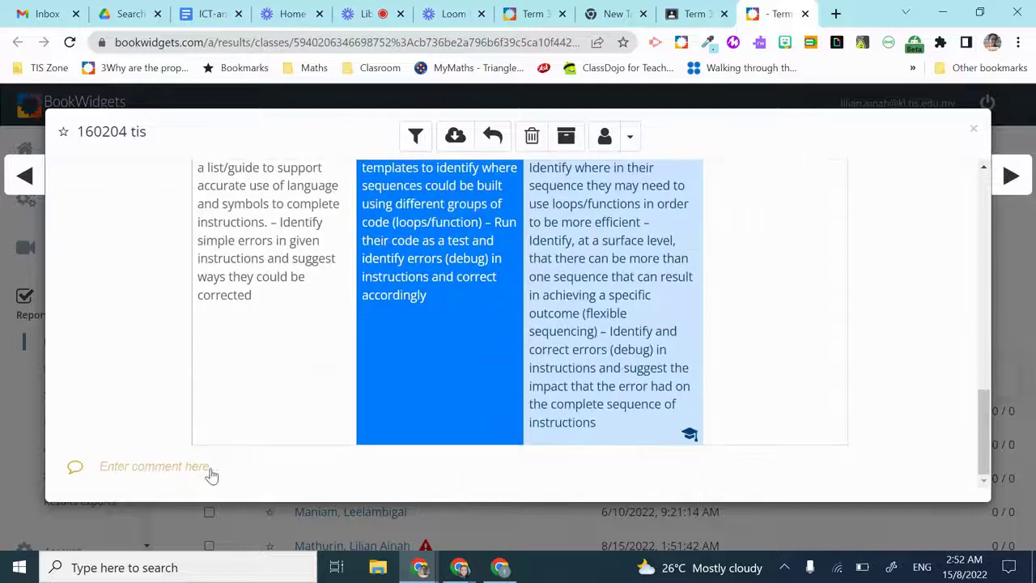
{"action": "left_click", "coordinate": [211, 475]}
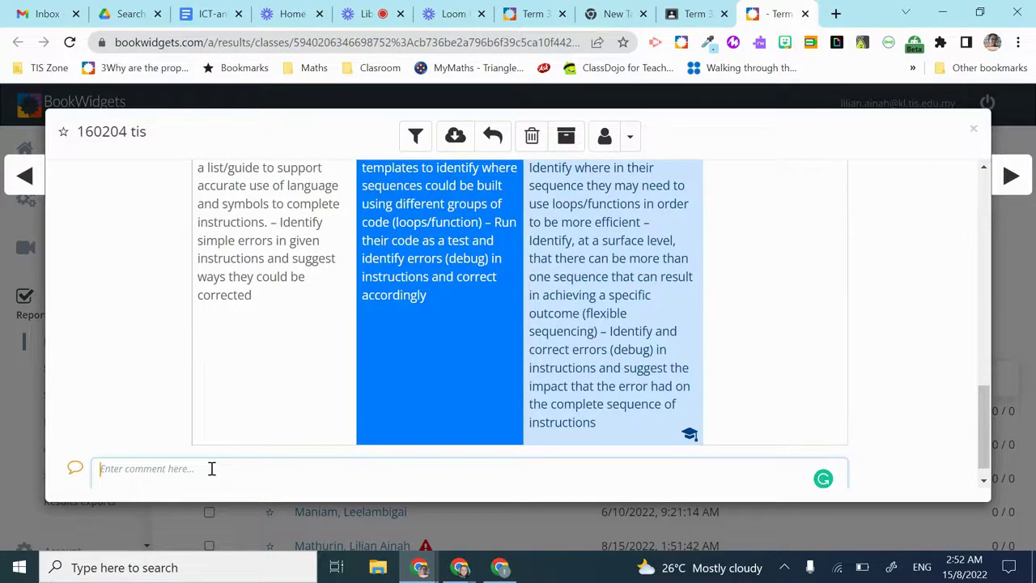
{"action": "key", "text": "ctrl+v"}
Check the Developing and Mastering selections in the question 1 rubric against the pasted advice comment.
{"action": "scroll", "coordinate": [249, 384], "scroll_direction": "up", "scroll_amount": 5}
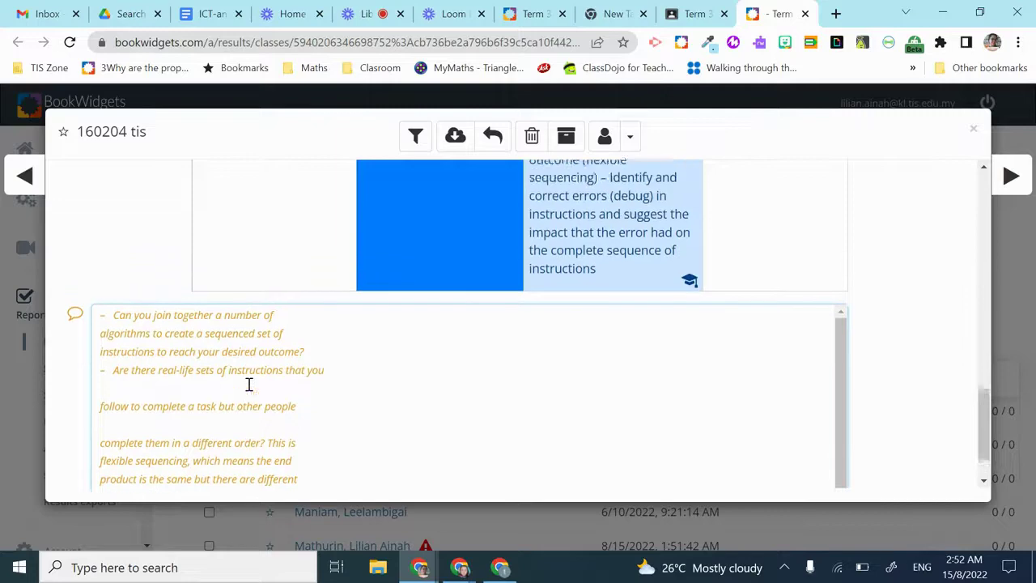
{"action": "scroll", "coordinate": [249, 384], "scroll_direction": "up", "scroll_amount": 5}
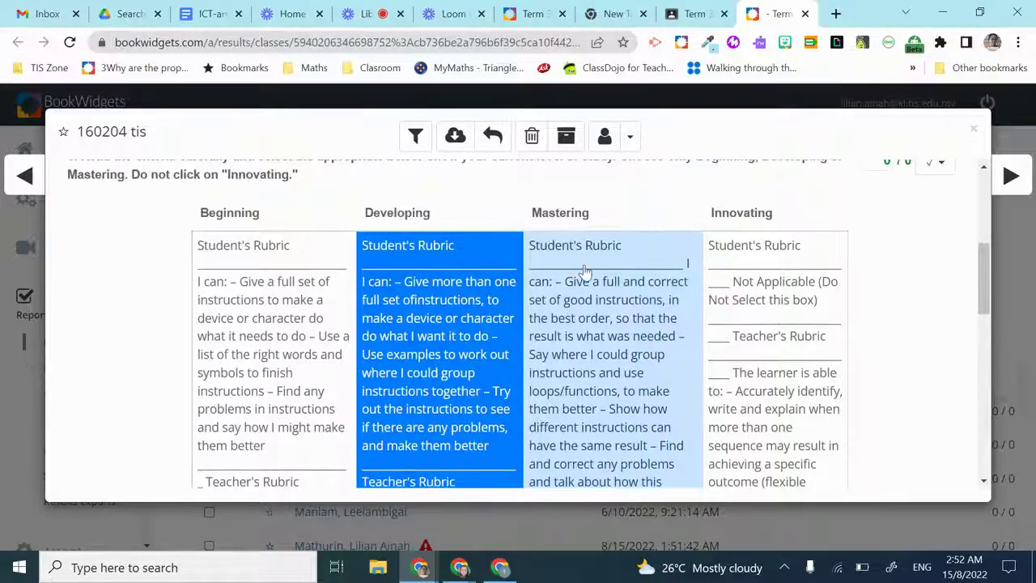
{"action": "scroll", "coordinate": [624, 305], "scroll_direction": "up", "scroll_amount": 1}
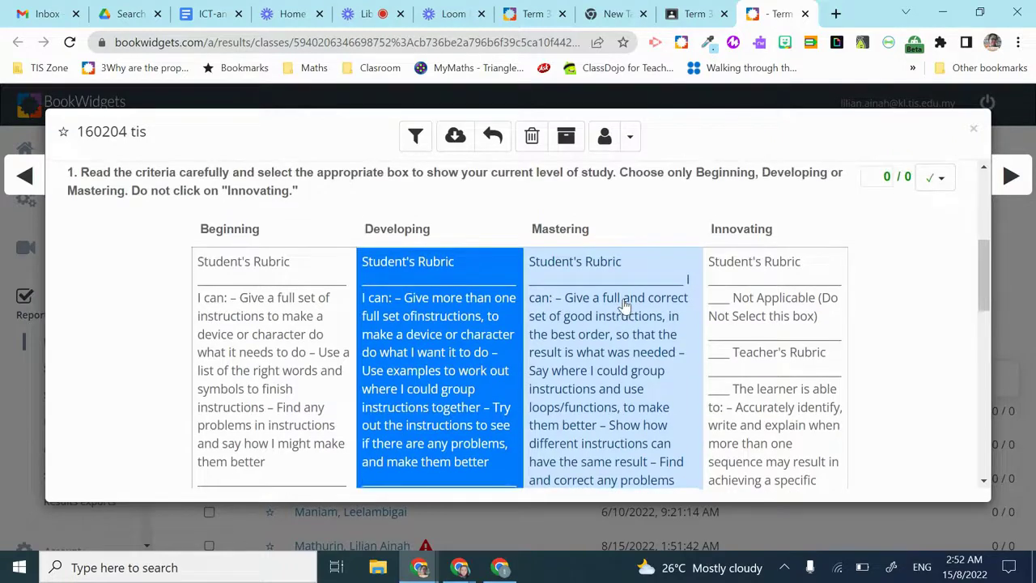
{"action": "scroll", "coordinate": [663, 344], "scroll_direction": "down", "scroll_amount": 1}
{"action": "scroll", "coordinate": [663, 343], "scroll_direction": "down", "scroll_amount": 5}
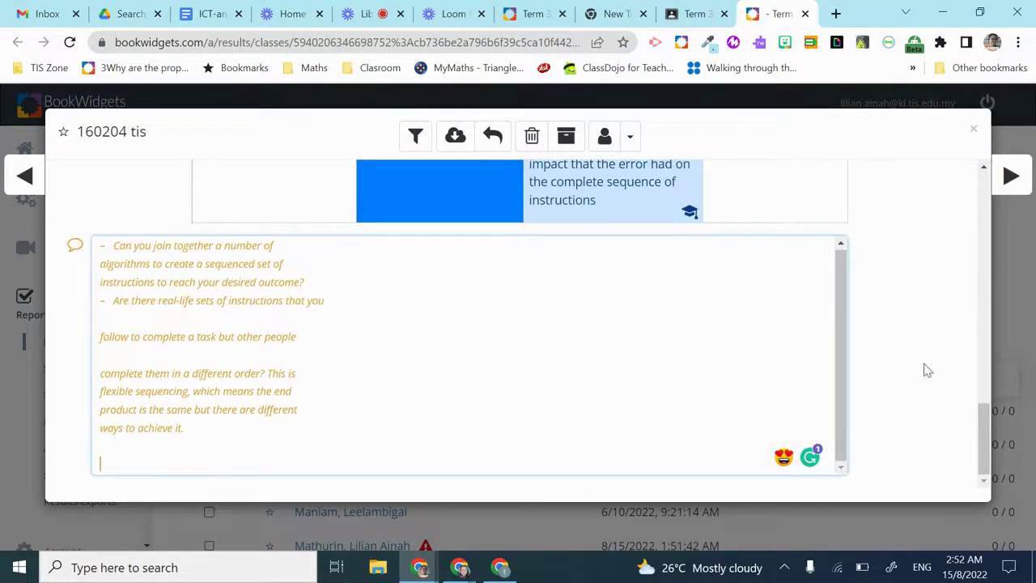
{"action": "scroll", "coordinate": [928, 370], "scroll_direction": "up", "scroll_amount": 6}
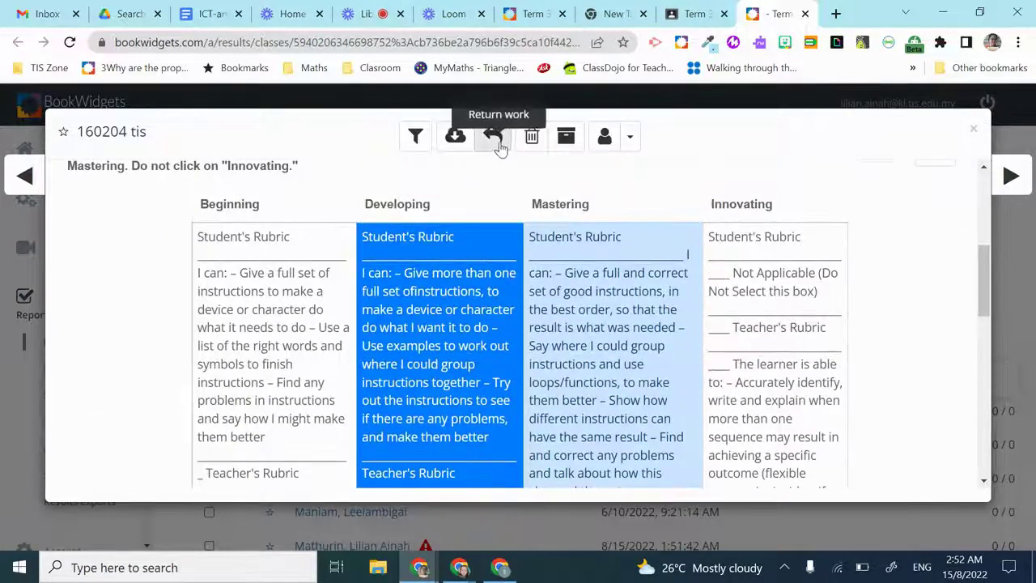
Open the return-work instructions for the submission and review its summary, marked rubric and comment.
{"action": "left_click", "coordinate": [496, 144]}
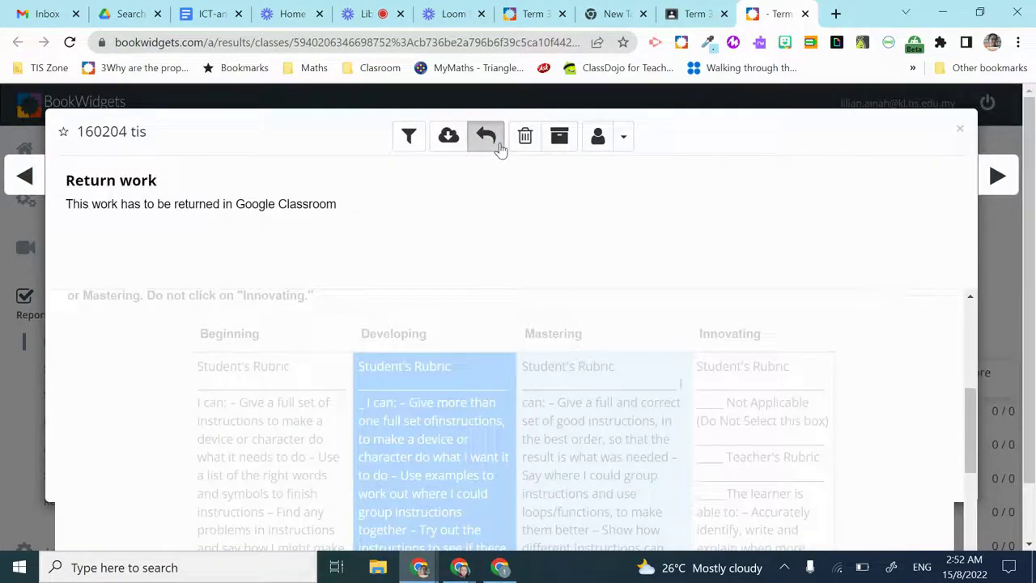
{"action": "scroll", "coordinate": [652, 314], "scroll_direction": "down", "scroll_amount": 4}
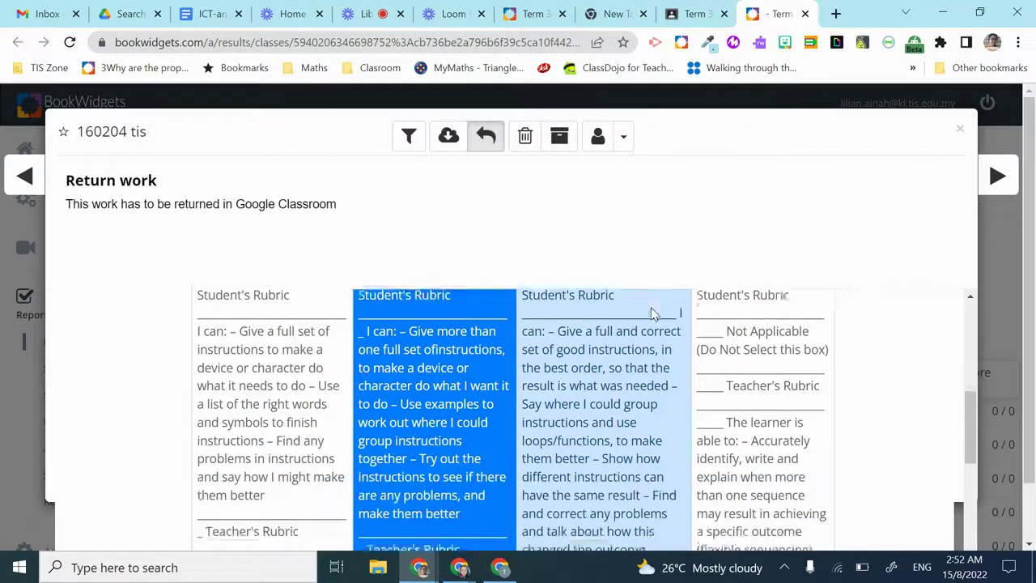
{"action": "scroll", "coordinate": [640, 424], "scroll_direction": "down", "scroll_amount": 5}
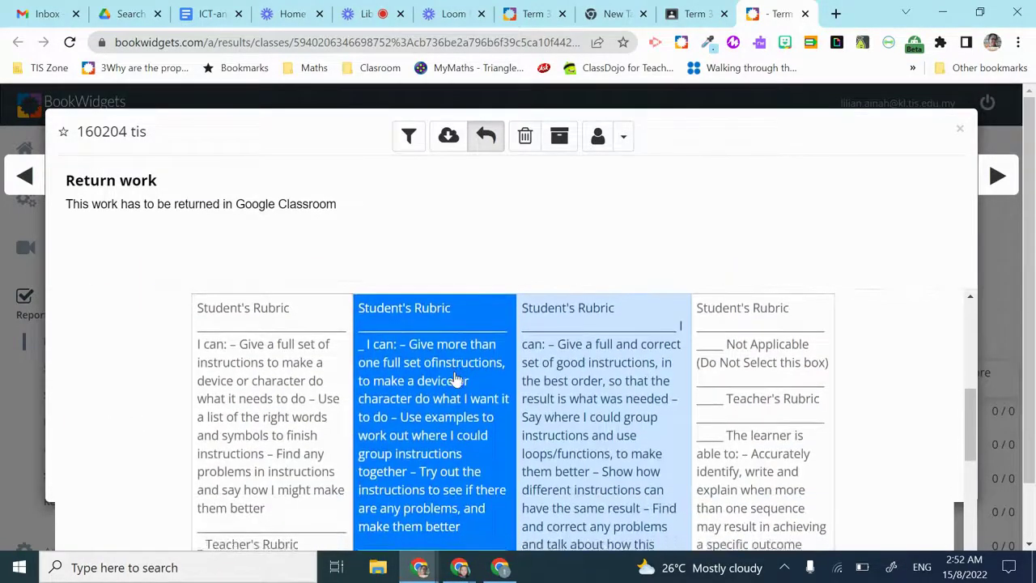
{"action": "scroll", "coordinate": [458, 448], "scroll_direction": "down", "scroll_amount": 10}
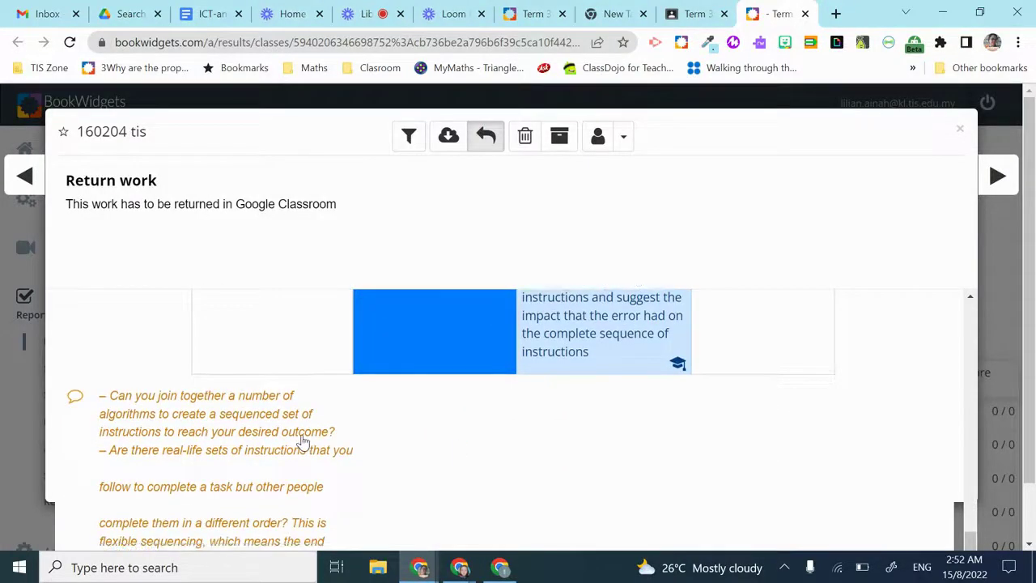
{"action": "scroll", "coordinate": [302, 441], "scroll_direction": "down", "scroll_amount": 1}
{"action": "scroll", "coordinate": [558, 388], "scroll_direction": "up", "scroll_amount": 5}
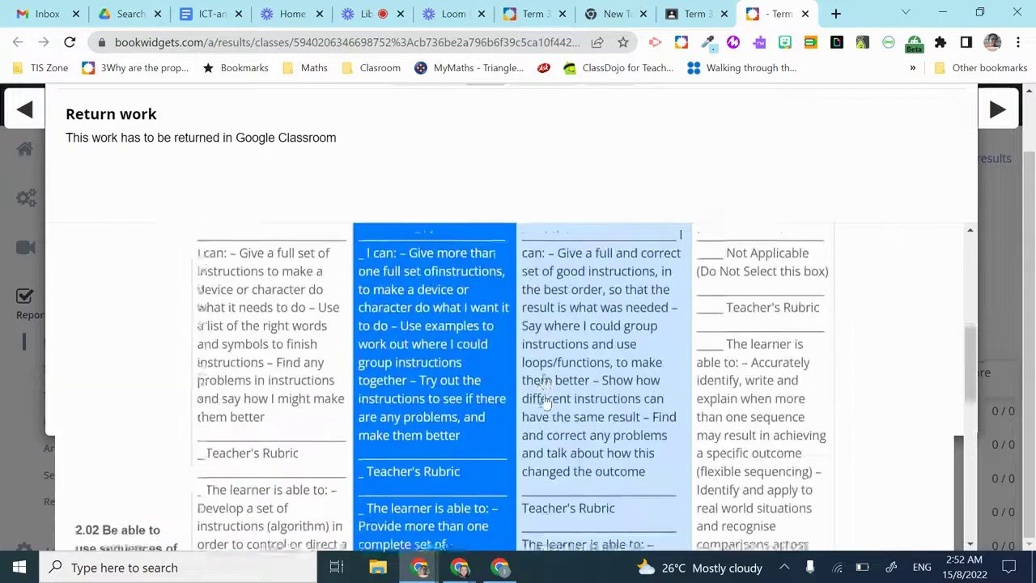
{"action": "scroll", "coordinate": [588, 366], "scroll_direction": "down", "scroll_amount": 2}
{"action": "scroll", "coordinate": [587, 366], "scroll_direction": "down", "scroll_amount": 3}
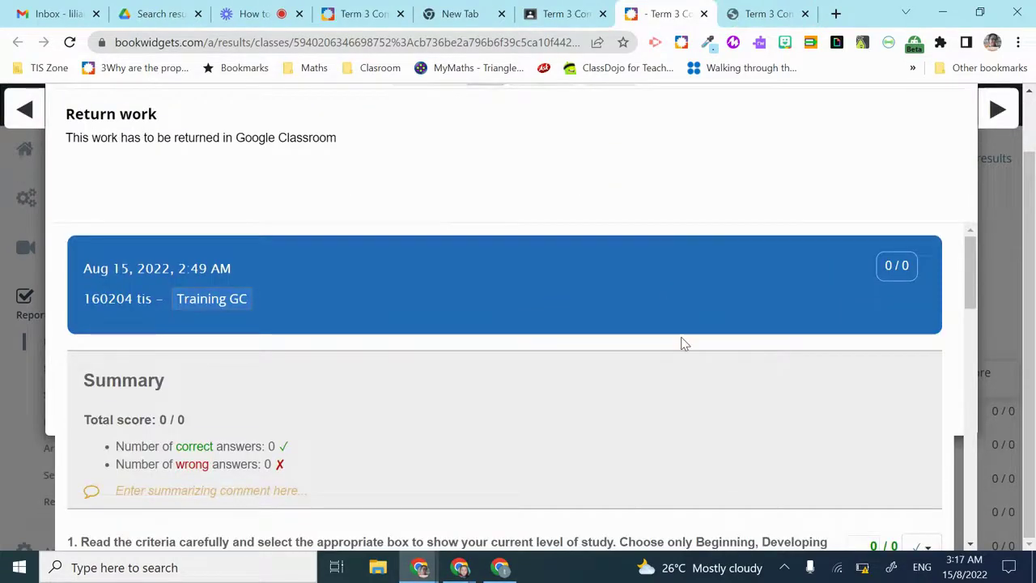
{"action": "scroll", "coordinate": [681, 344], "scroll_direction": "up", "scroll_amount": 1}
{"action": "scroll", "coordinate": [681, 337], "scroll_direction": "down", "scroll_amount": 1}
{"action": "scroll", "coordinate": [681, 337], "scroll_direction": "up", "scroll_amount": 1}
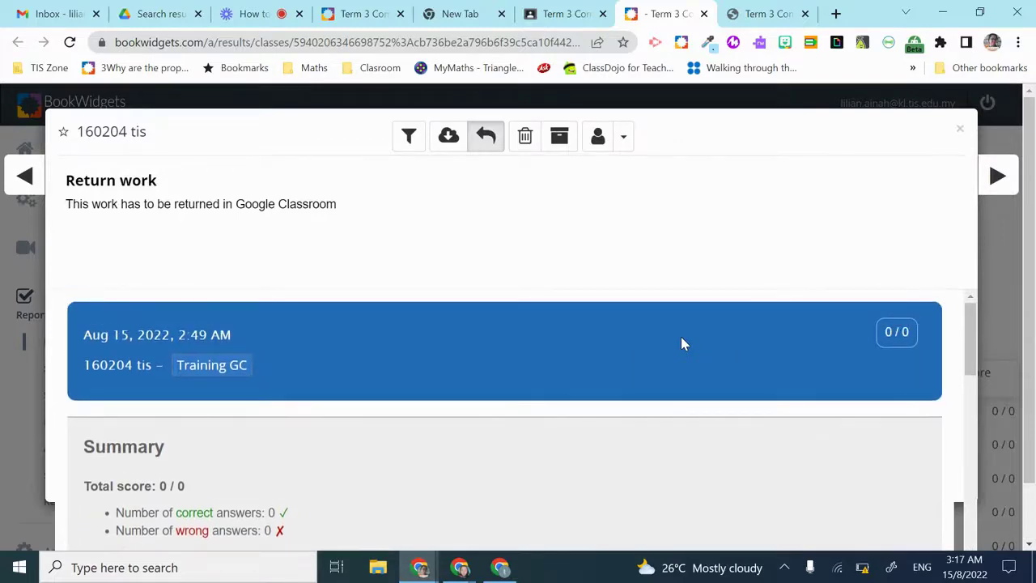
{"action": "scroll", "coordinate": [617, 274], "scroll_direction": "down", "scroll_amount": 1}
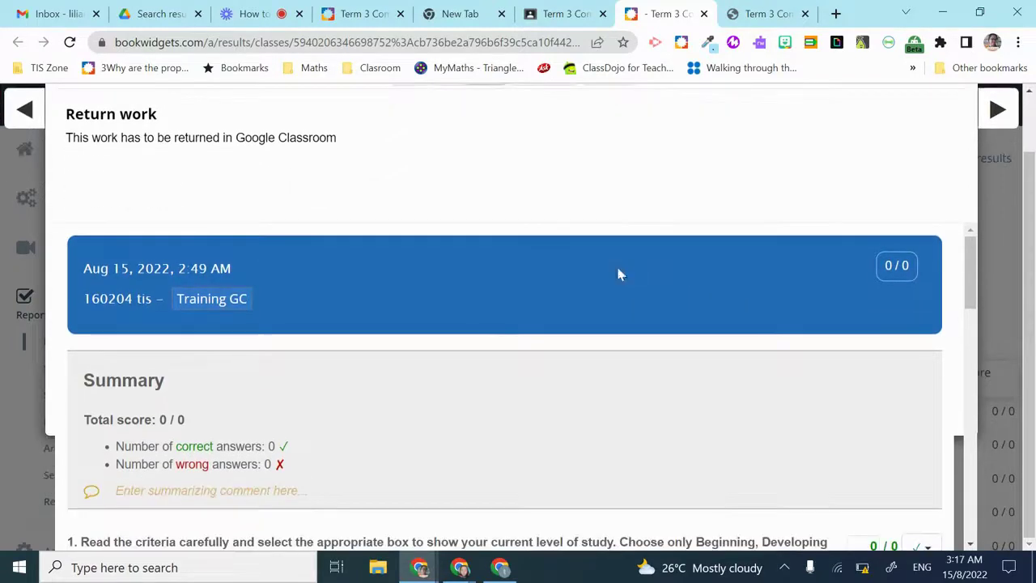
Download the marked submission as a PDF and look through its rubric and advice comment.
{"action": "scroll", "coordinate": [646, 393], "scroll_direction": "up", "scroll_amount": 1}
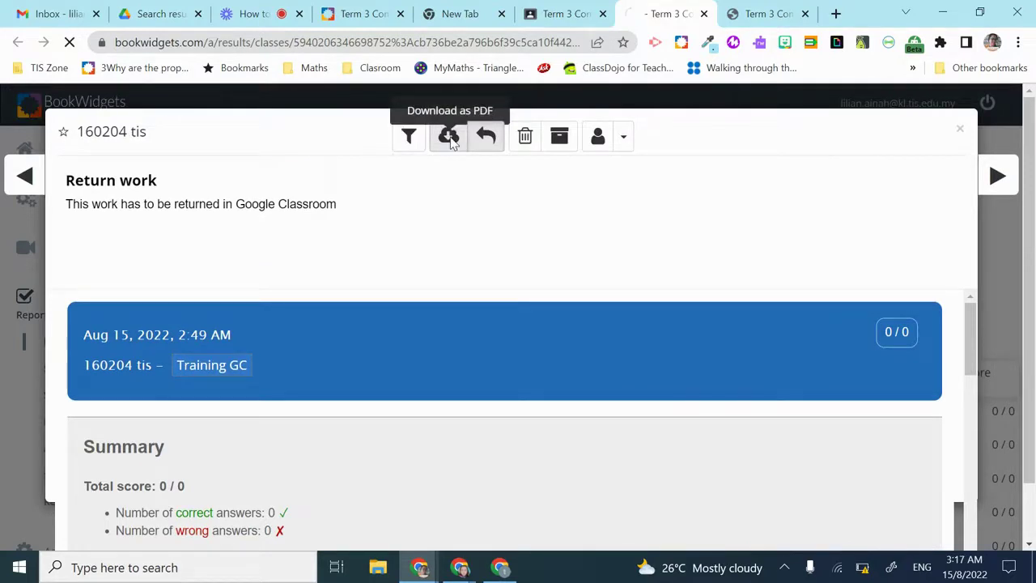
{"action": "scroll", "coordinate": [485, 365], "scroll_direction": "down", "scroll_amount": 3}
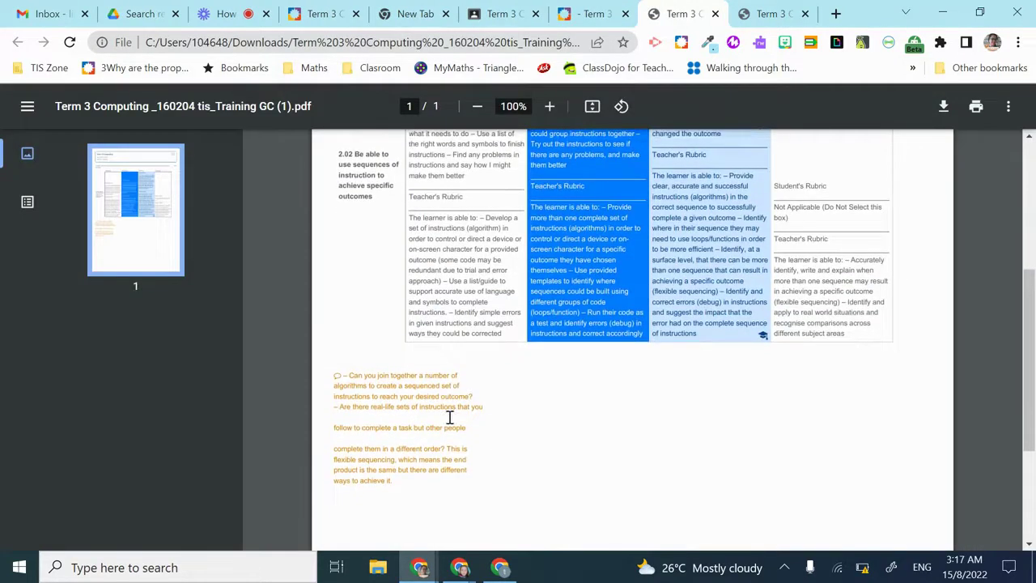
{"action": "scroll", "coordinate": [535, 375], "scroll_direction": "up", "scroll_amount": 5}
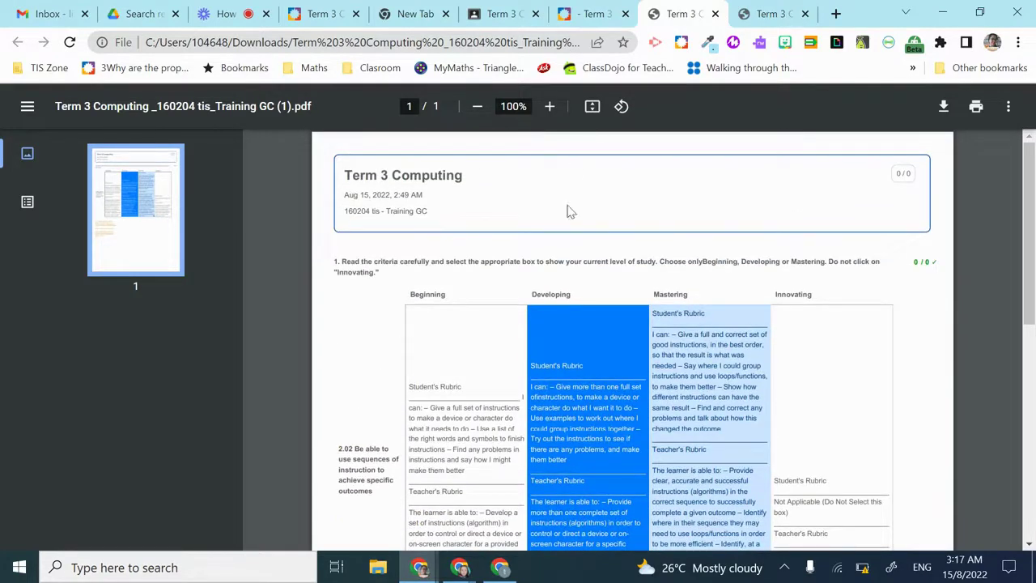
Switch to the assignment's student work in Google Classroom and return the turned-in Term 3 Computing submission without a private comment.
{"action": "left_click", "coordinate": [596, 24]}
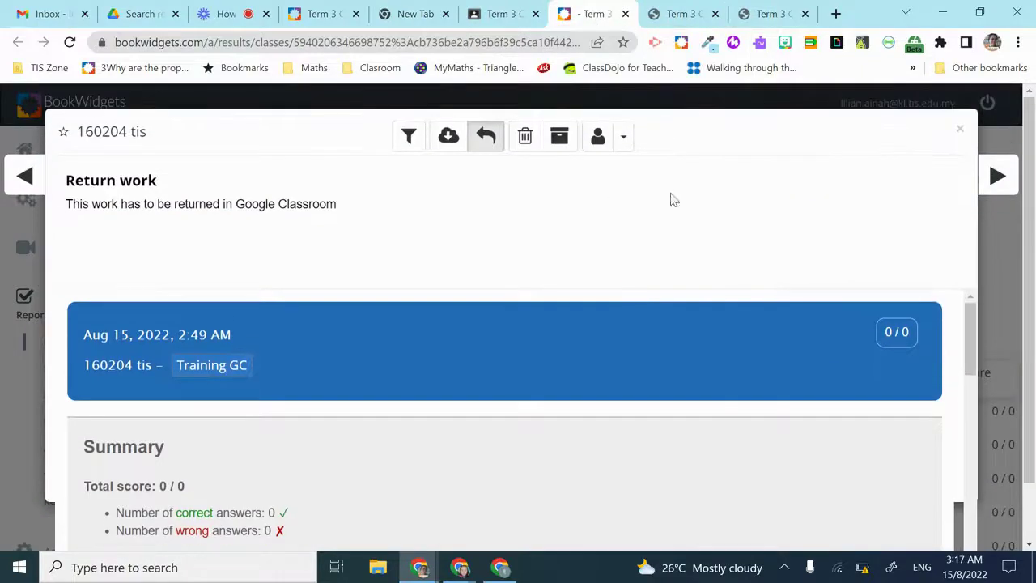
{"action": "left_click", "coordinate": [514, 14]}
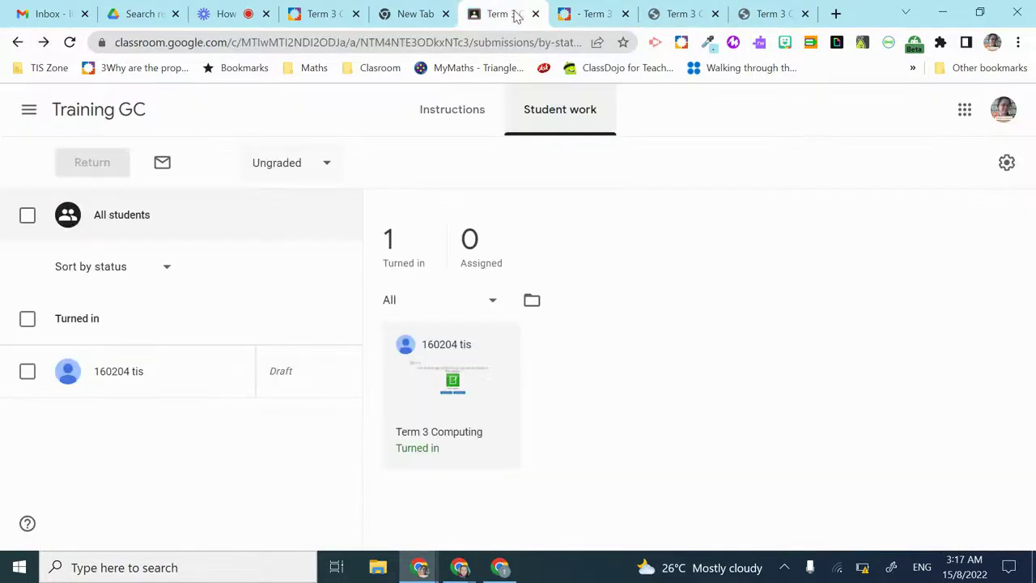
{"action": "left_click", "coordinate": [27, 372]}
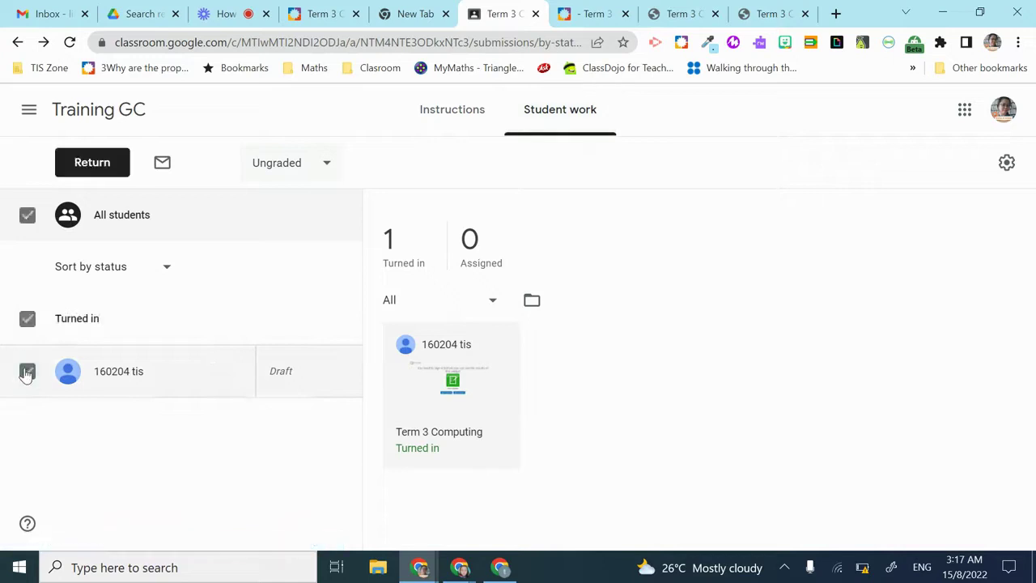
{"action": "left_click", "coordinate": [111, 176]}
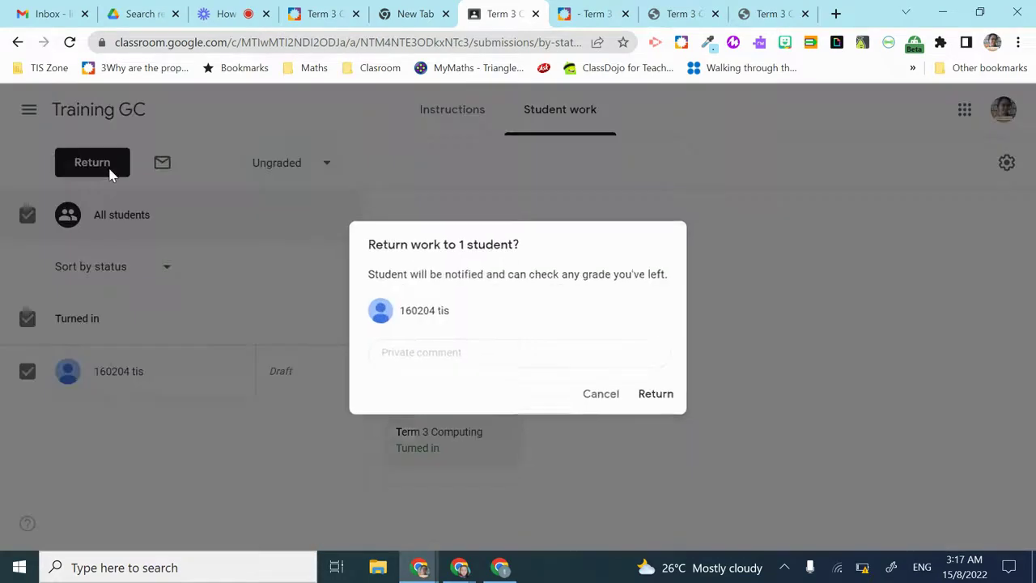
{"action": "left_click", "coordinate": [655, 398]}
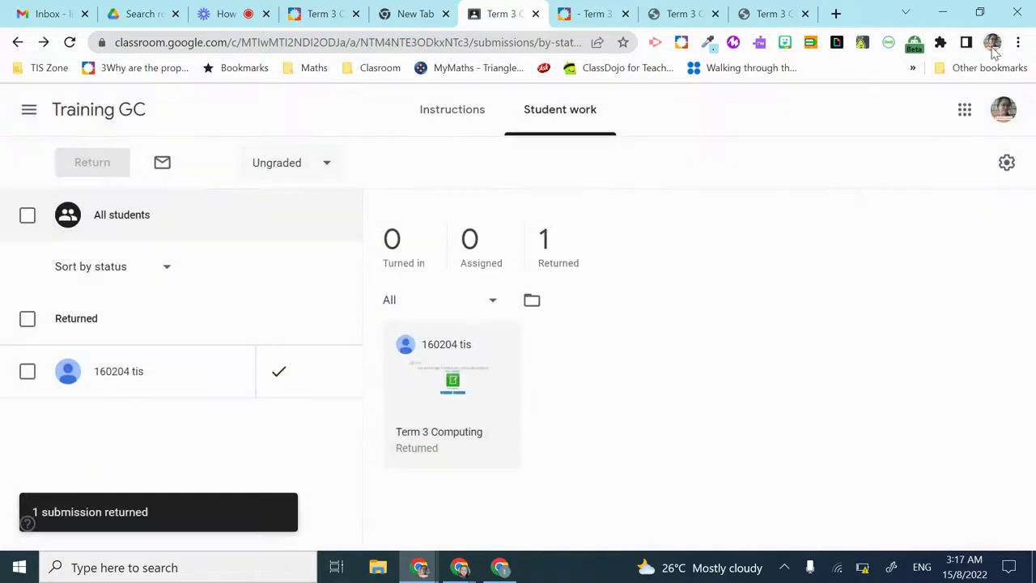
Switch to the student's browser profile and open the Term 3 Computing assignment from the Training GC stream.
{"action": "left_click", "coordinate": [993, 42]}
{"action": "scroll", "coordinate": [881, 368], "scroll_direction": "down", "scroll_amount": 2}
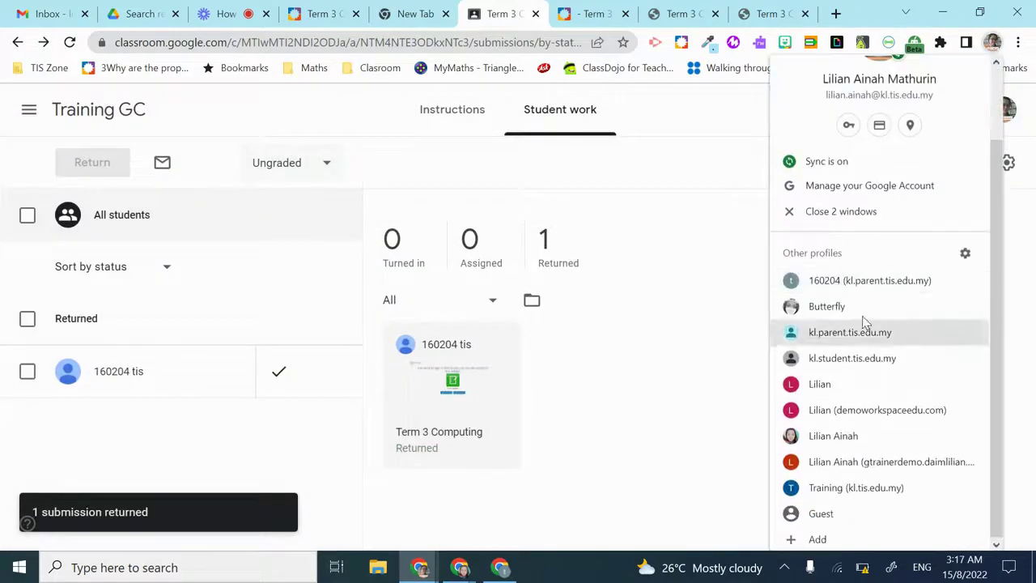
{"action": "left_click", "coordinate": [853, 281]}
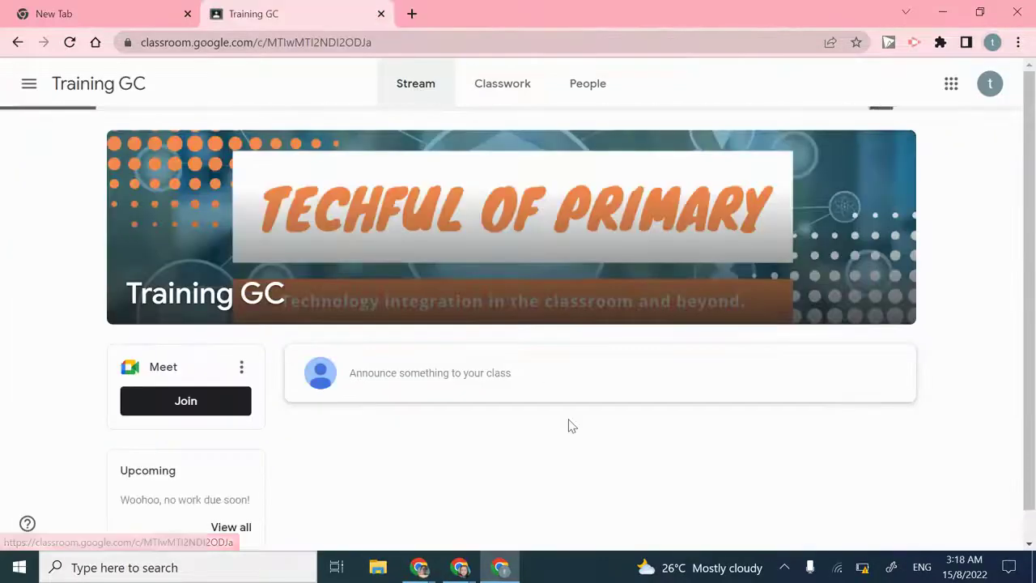
{"action": "scroll", "coordinate": [570, 426], "scroll_direction": "down", "scroll_amount": 2}
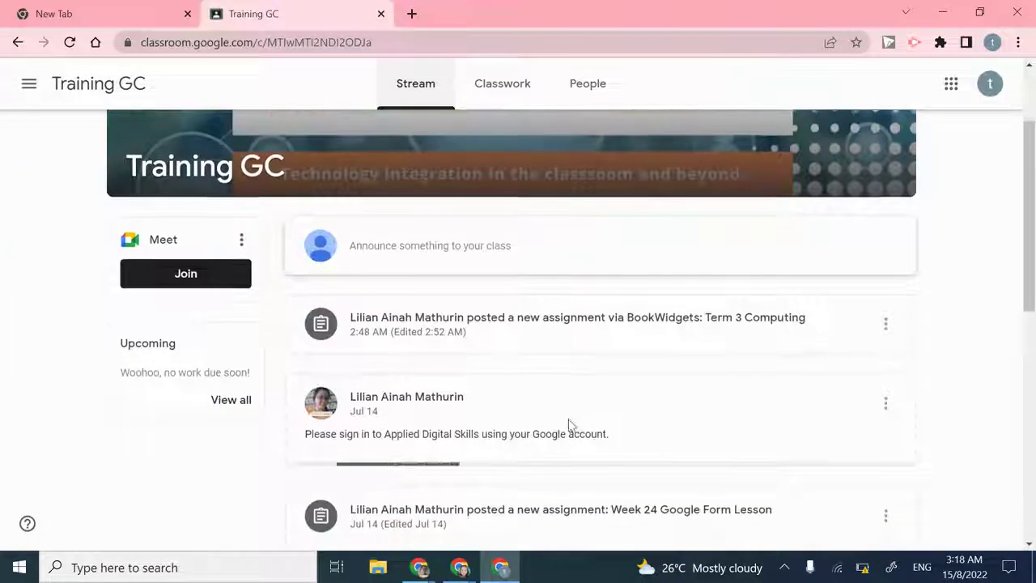
{"action": "left_click", "coordinate": [556, 345]}
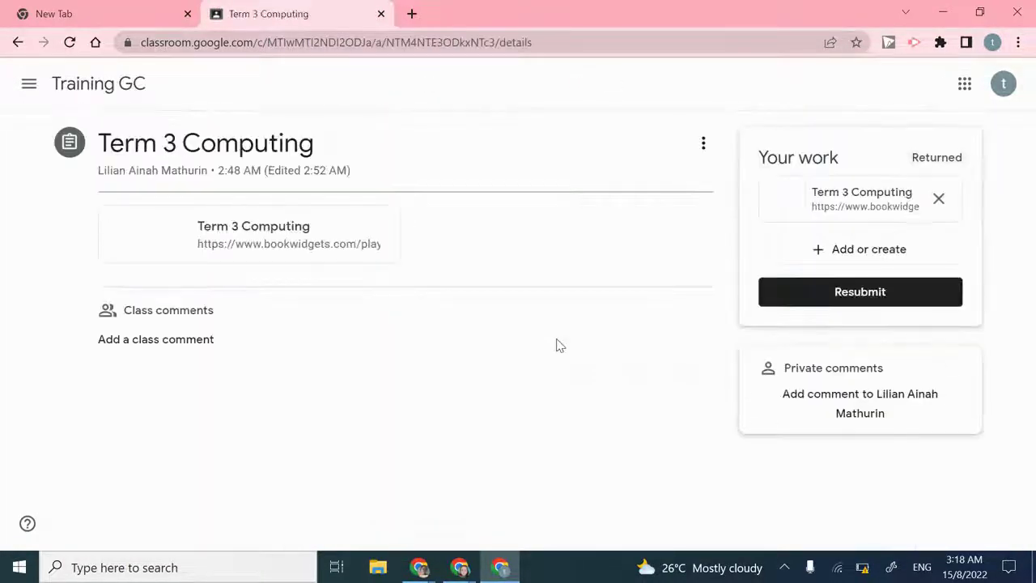